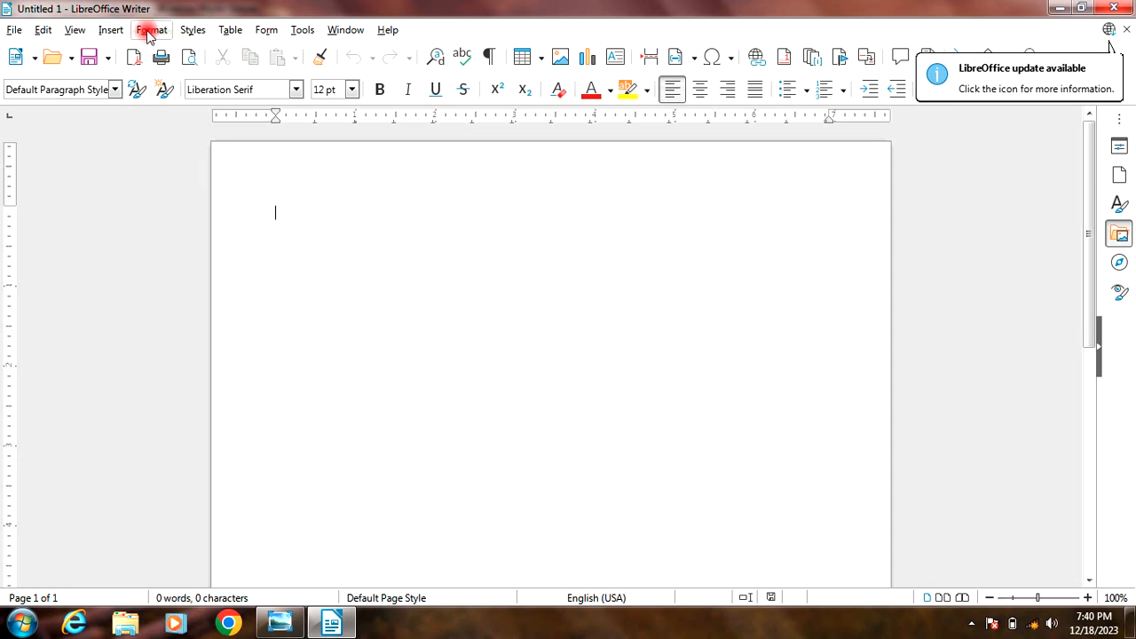
pyautogui.click(121, 30)
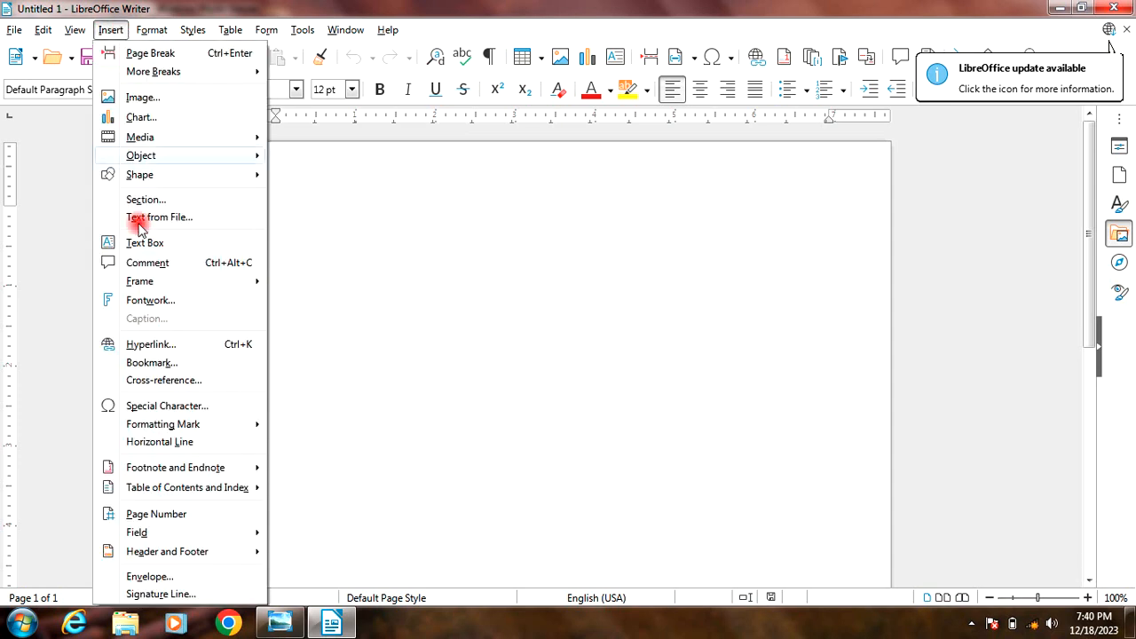
pyautogui.moveTo(145, 33)
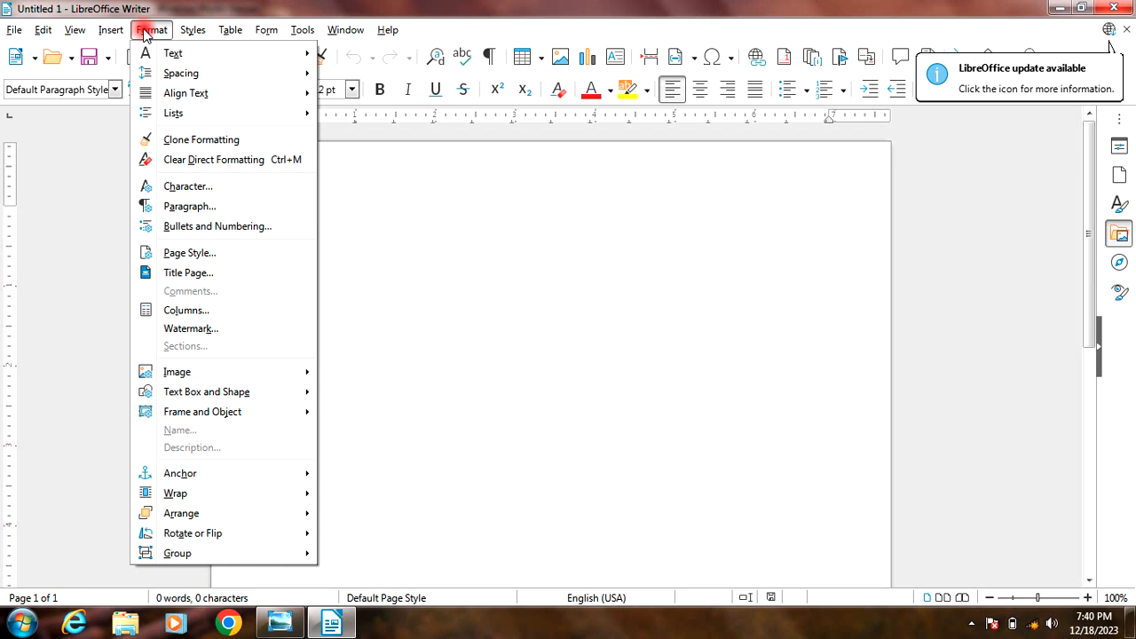
pyautogui.moveTo(168, 52)
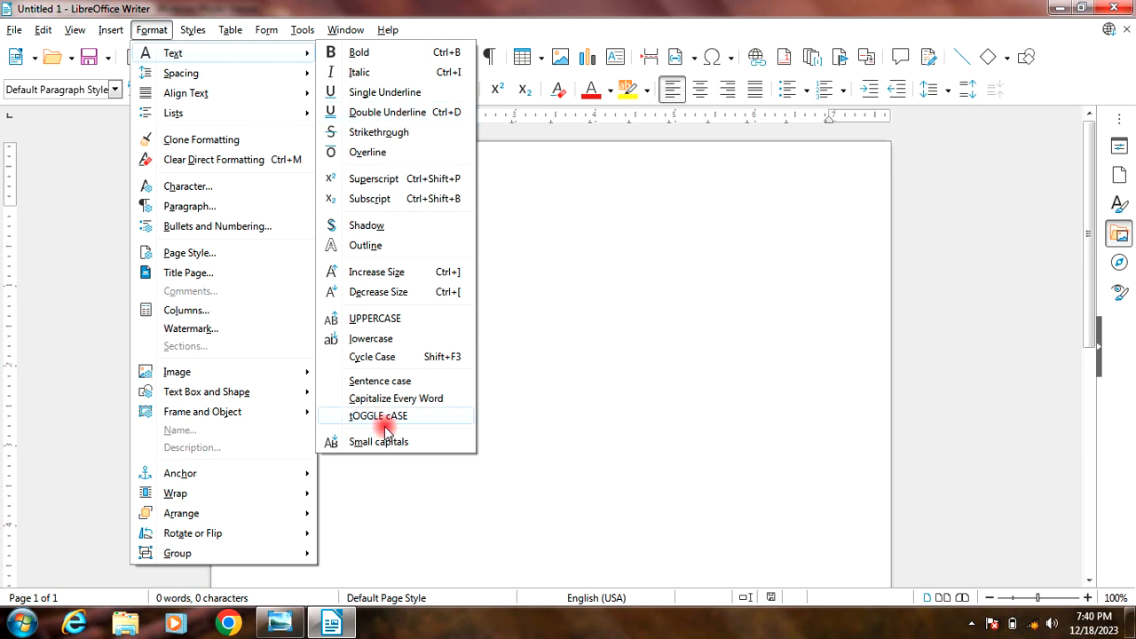
pyautogui.moveTo(173, 75)
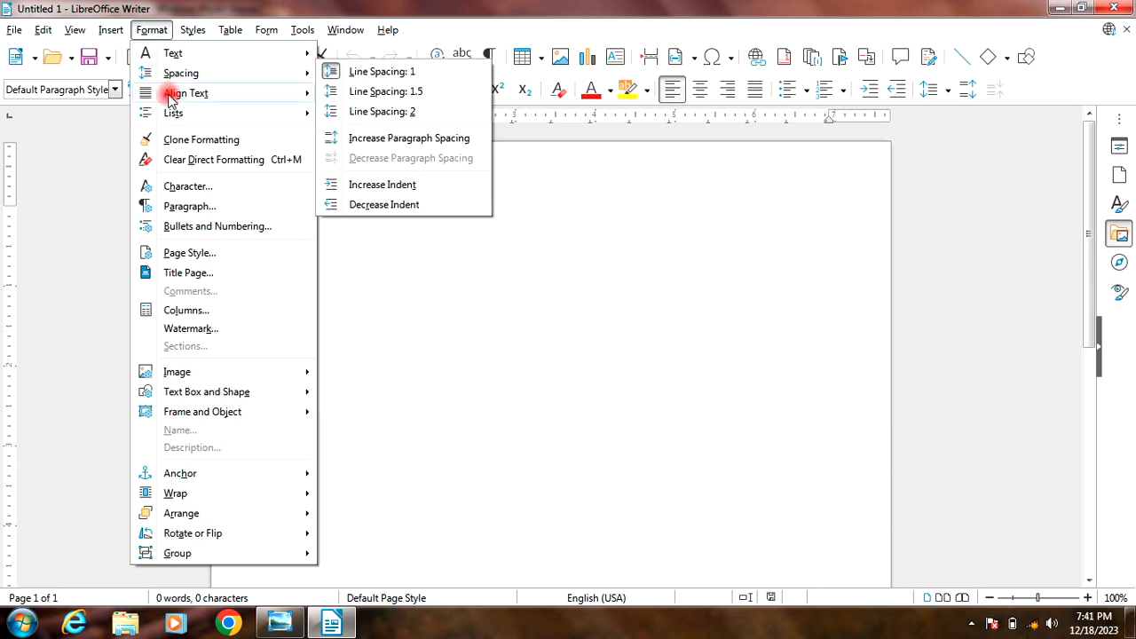
pyautogui.moveTo(171, 115)
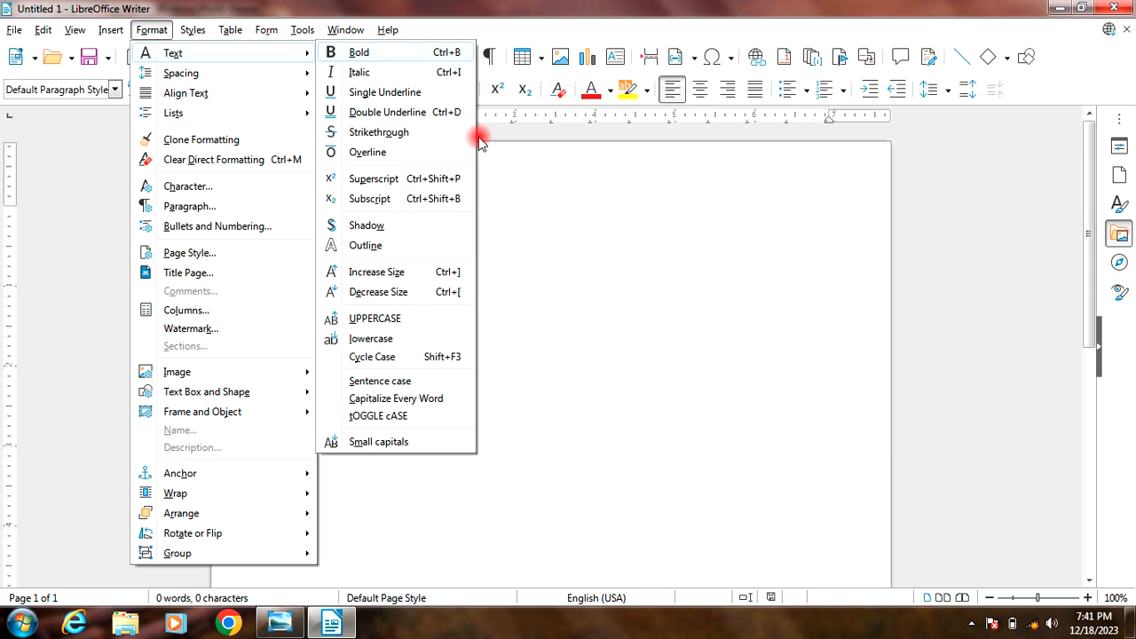
pyautogui.click(574, 254)
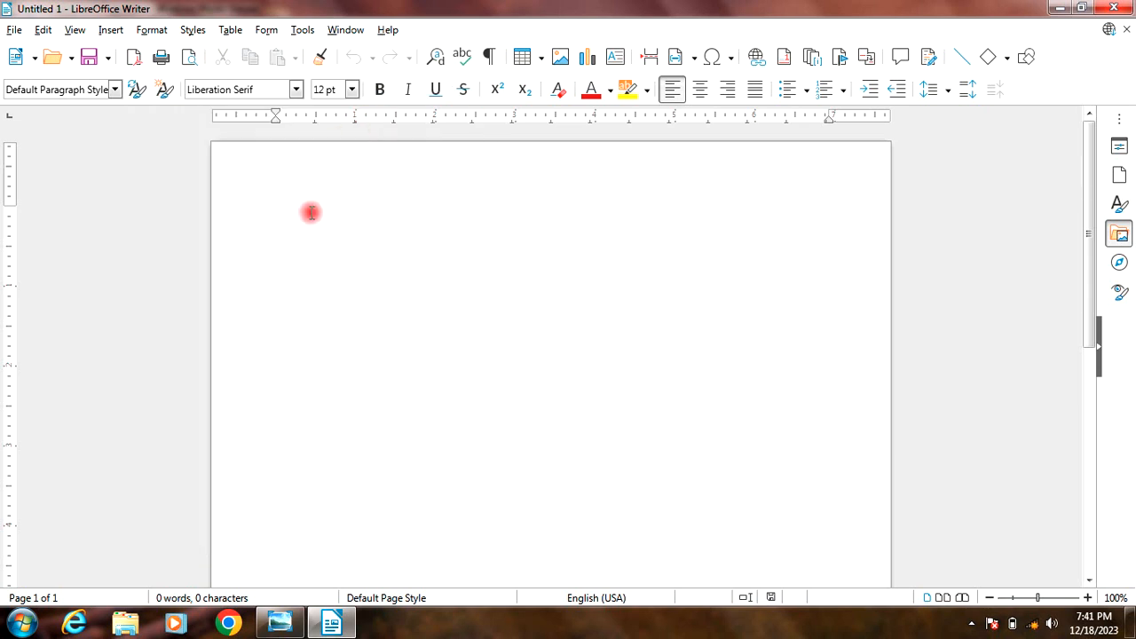
# Step: Set the font size to 18 pt and enter the text "MIA Computer Institute" on the first line
pyautogui.click(352, 89)
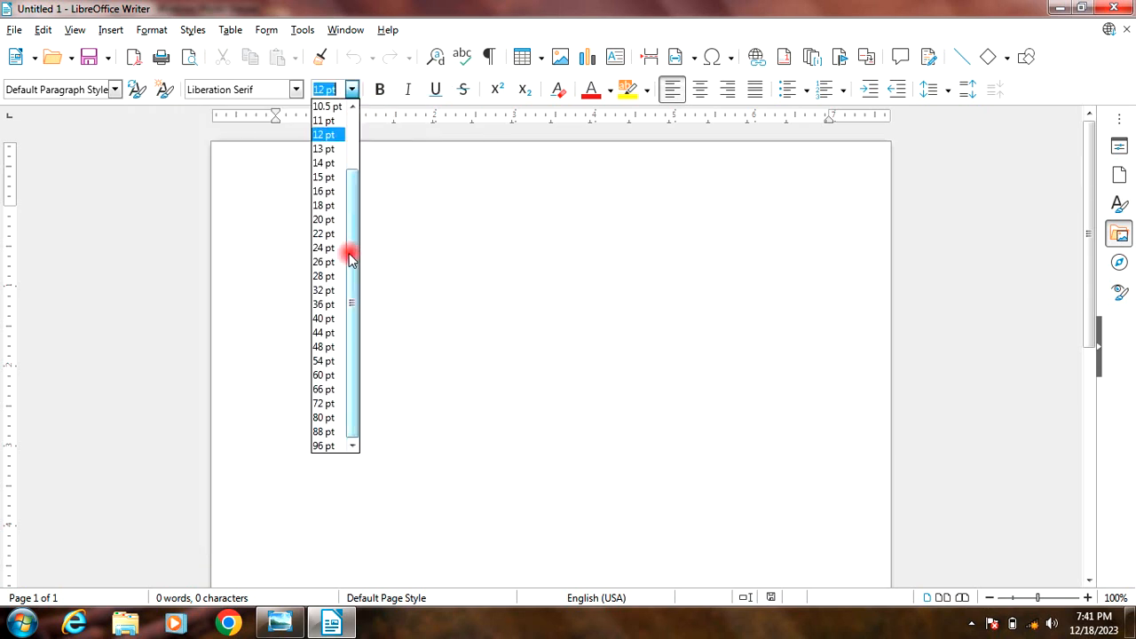
pyautogui.click(326, 207)
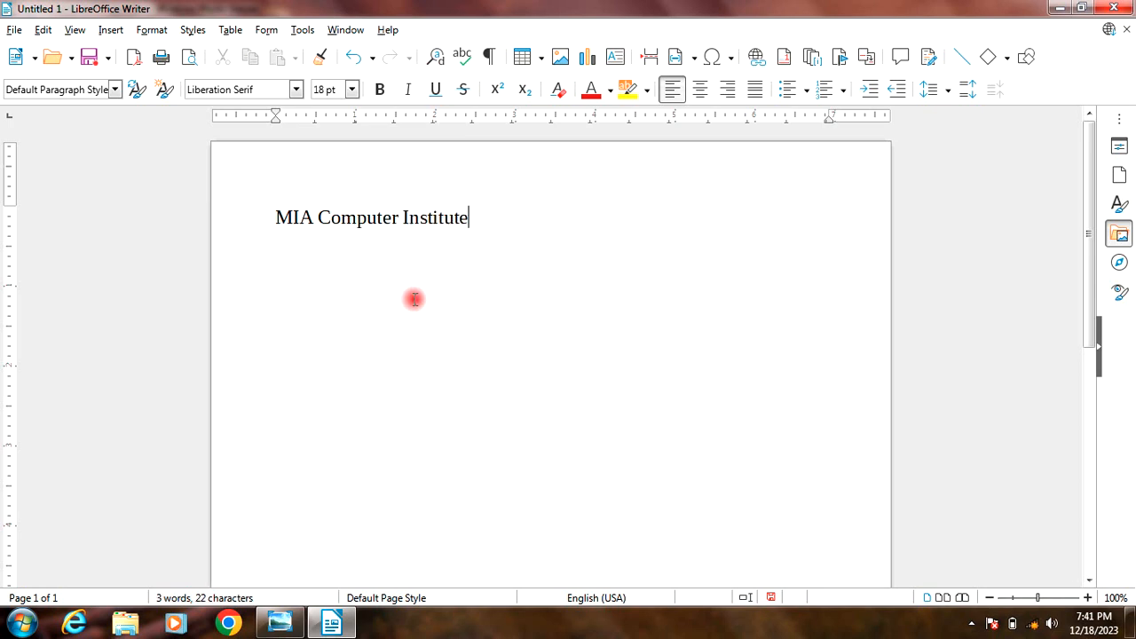
# Step: Make the whole line "MIA Computer Institute" bold
pyautogui.moveTo(468, 218); pyautogui.dragTo(260, 214)
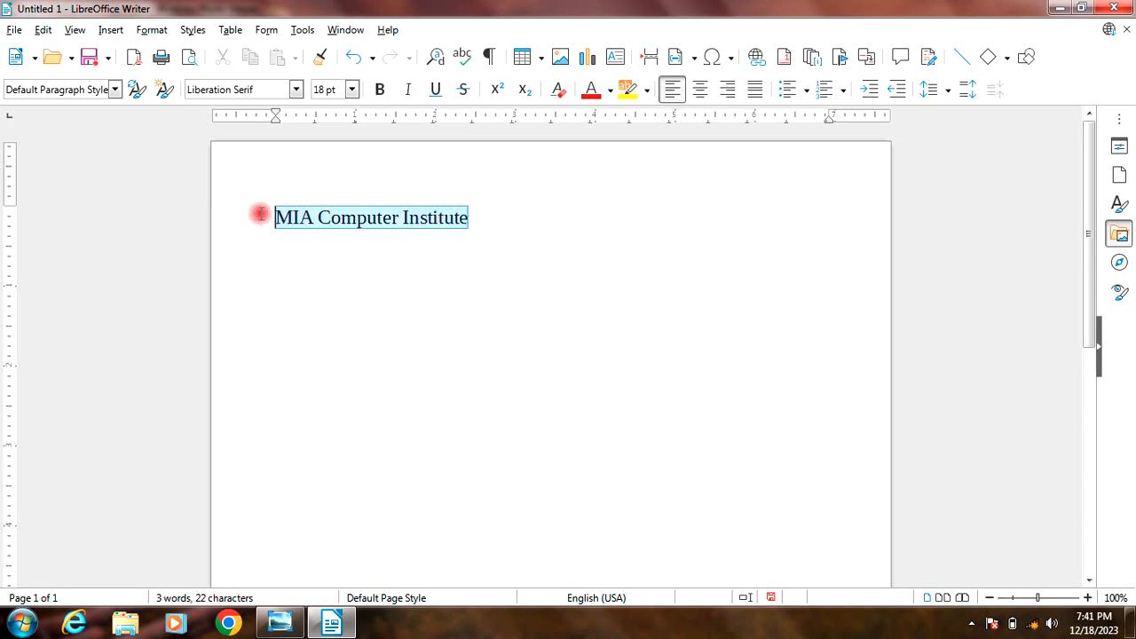
pyautogui.click(151, 30)
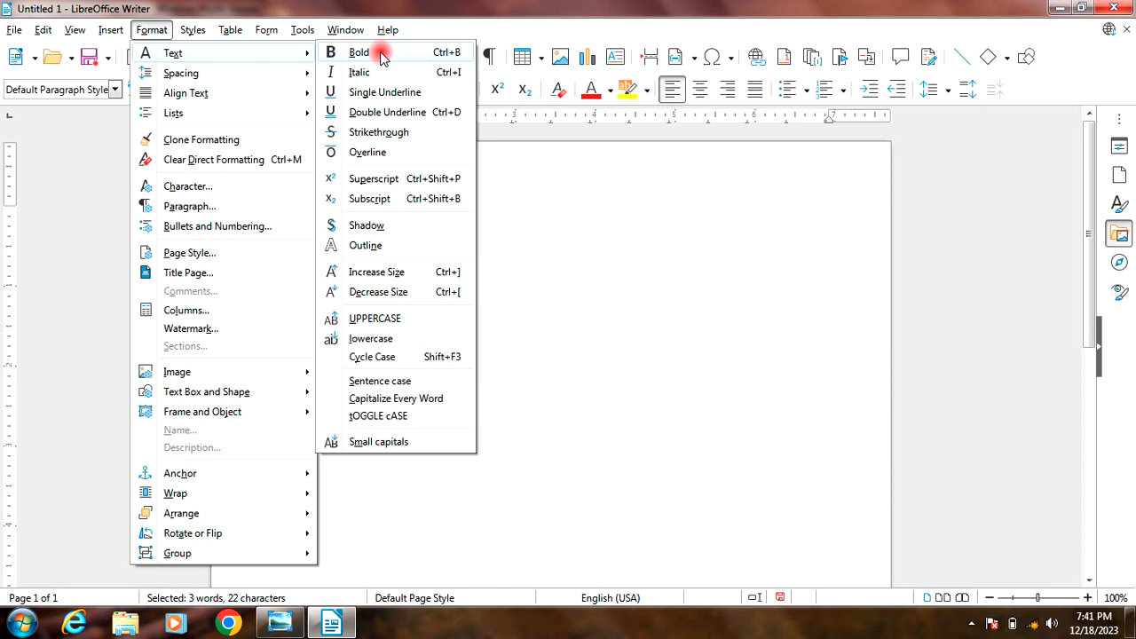
pyautogui.click(379, 55)
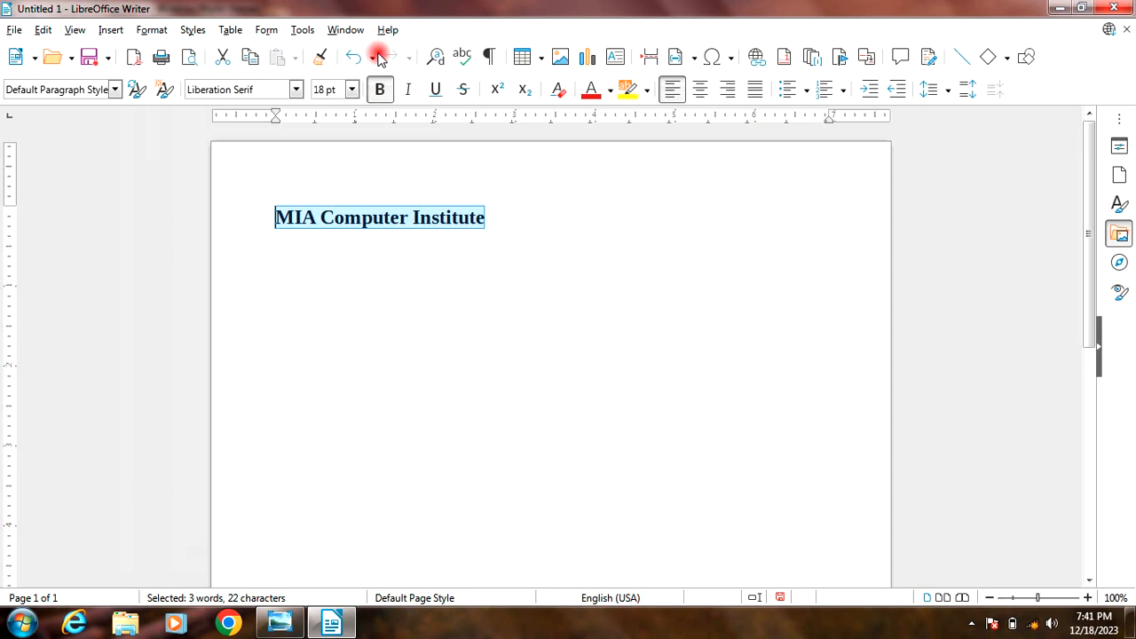
pyautogui.click(424, 217)
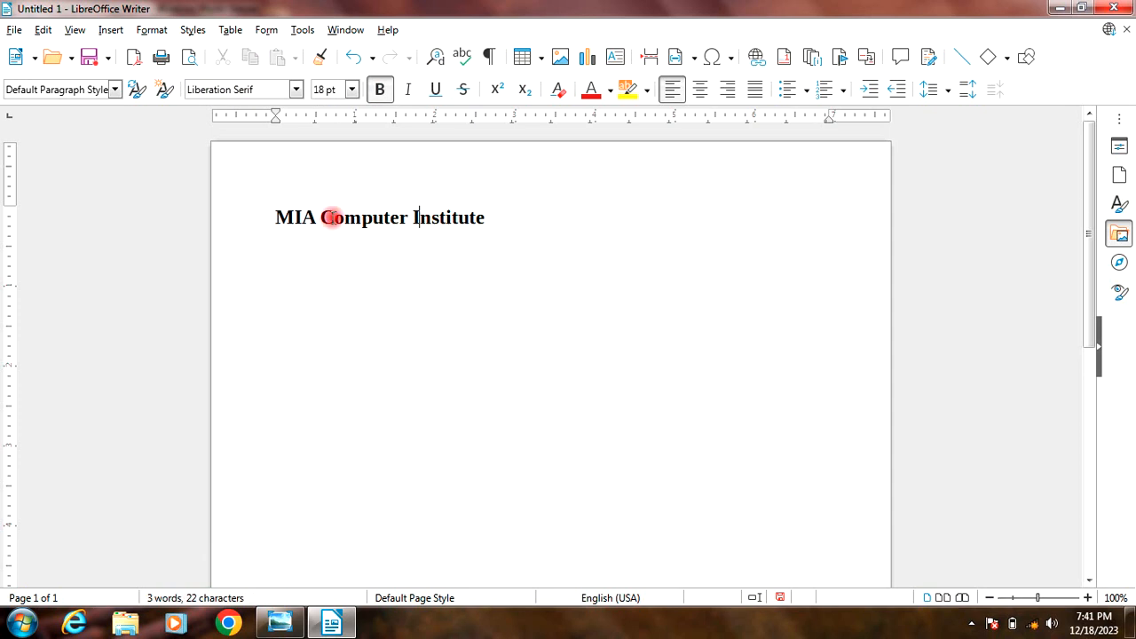
# Step: Remove the bold formatting from the word "Institute" only
pyautogui.moveTo(497, 218); pyautogui.dragTo(413, 217)
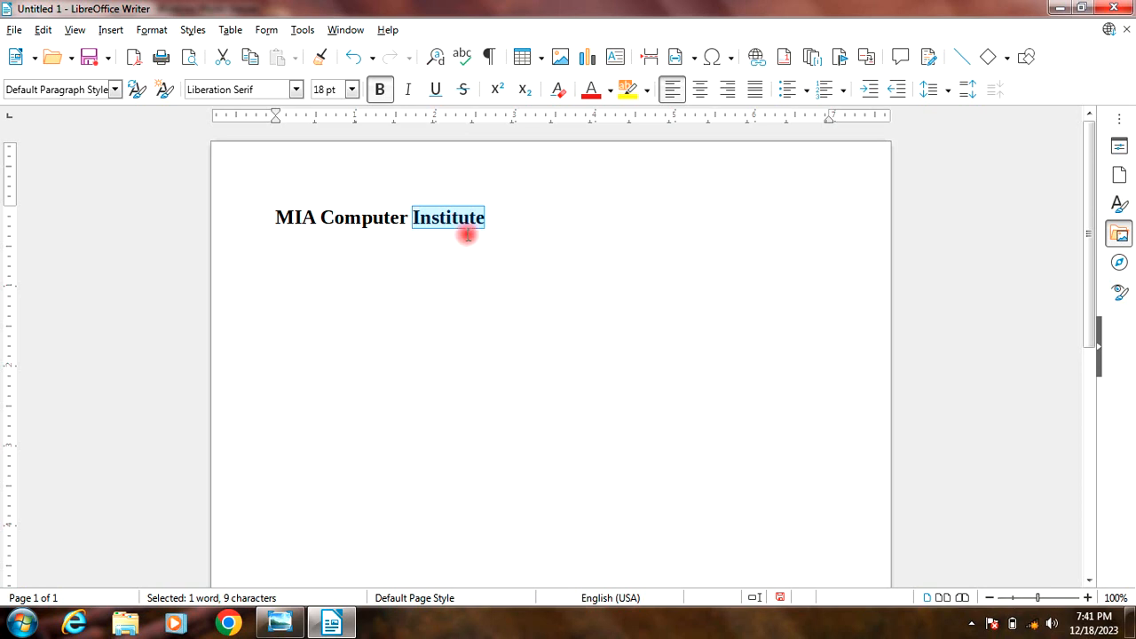
pyautogui.hotkey('ctrl', 'b')
pyautogui.click(455, 245)
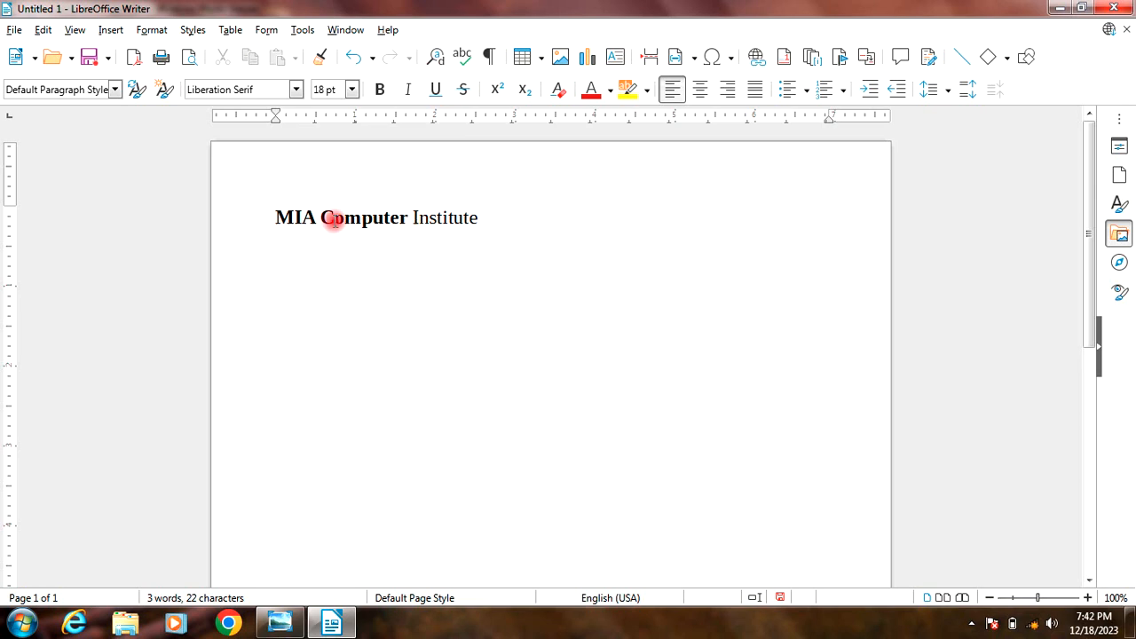
# Step: Remove the bold formatting from the words "MIA Computer"
pyautogui.moveTo(407, 219); pyautogui.dragTo(274, 218)
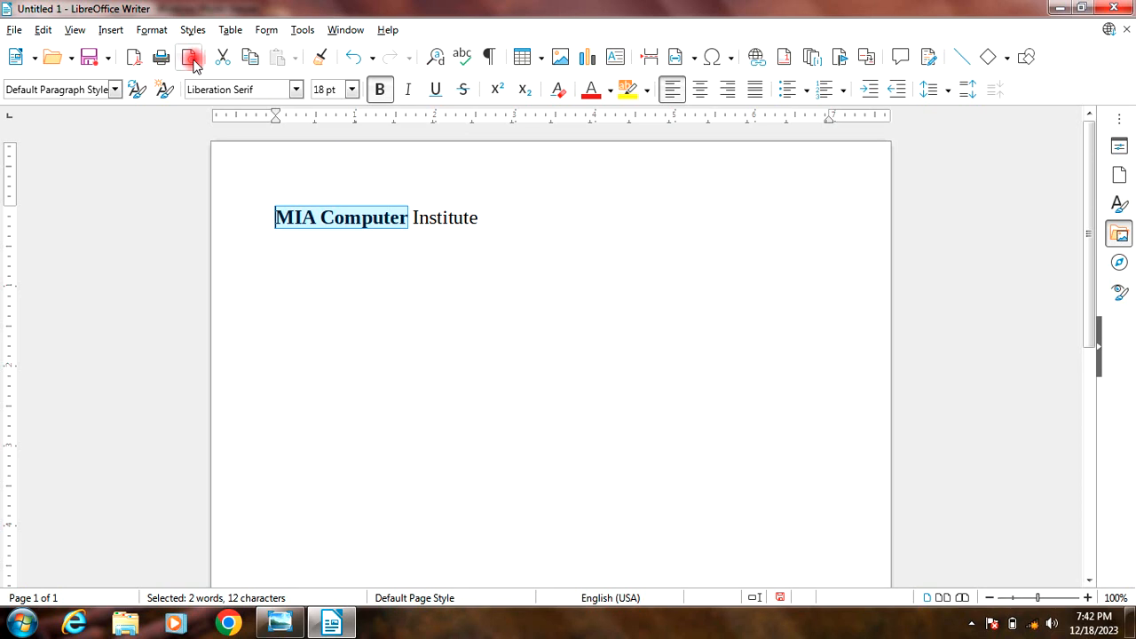
pyautogui.click(153, 30)
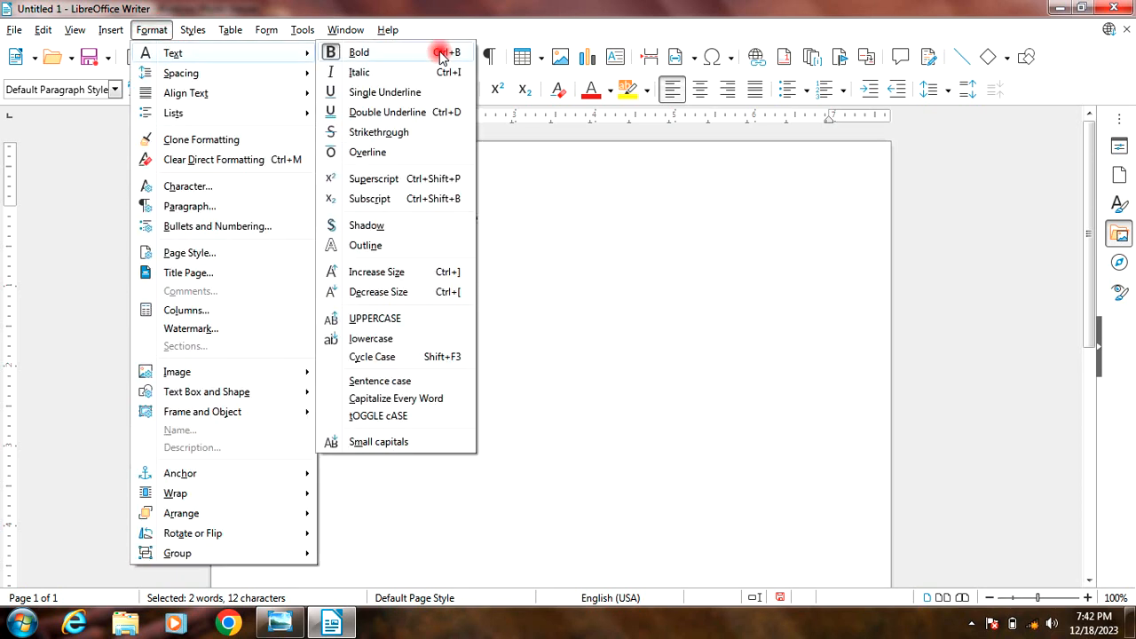
pyautogui.click(359, 53)
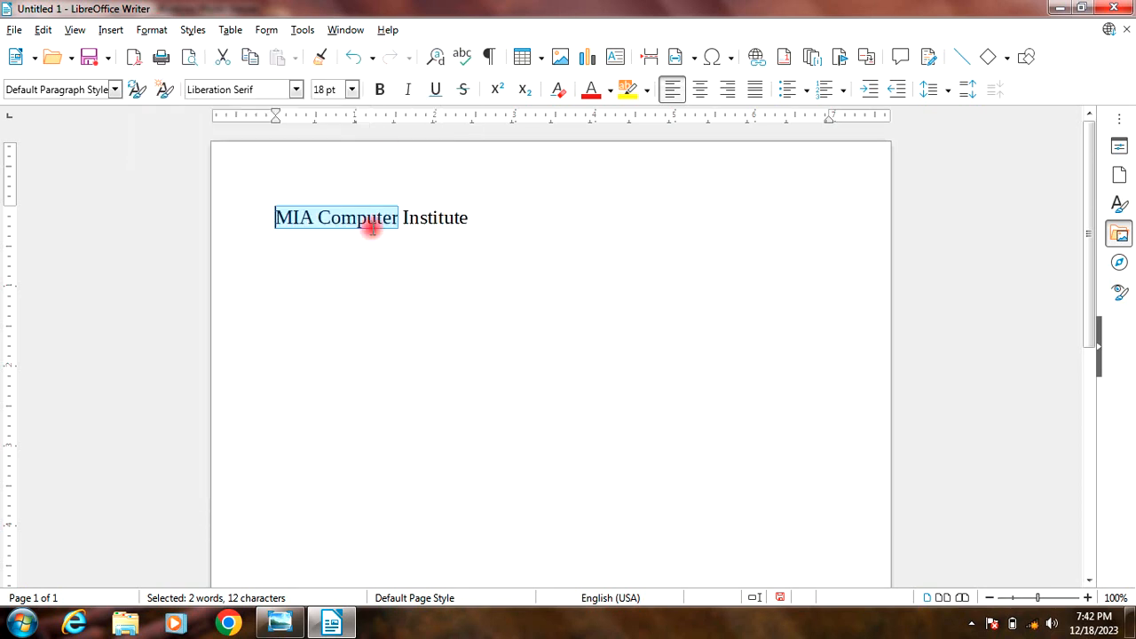
pyautogui.click(384, 223)
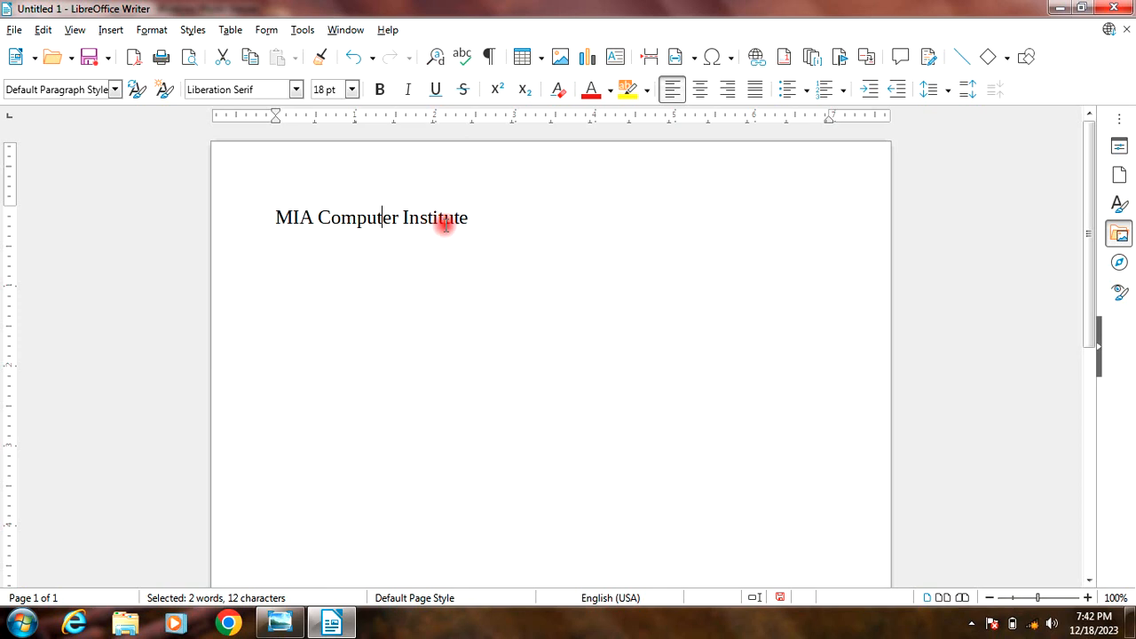
# Step: Make the words "MIA Computer" italic and remove the italic formatting again
pyautogui.moveTo(396, 218); pyautogui.dragTo(275, 221)
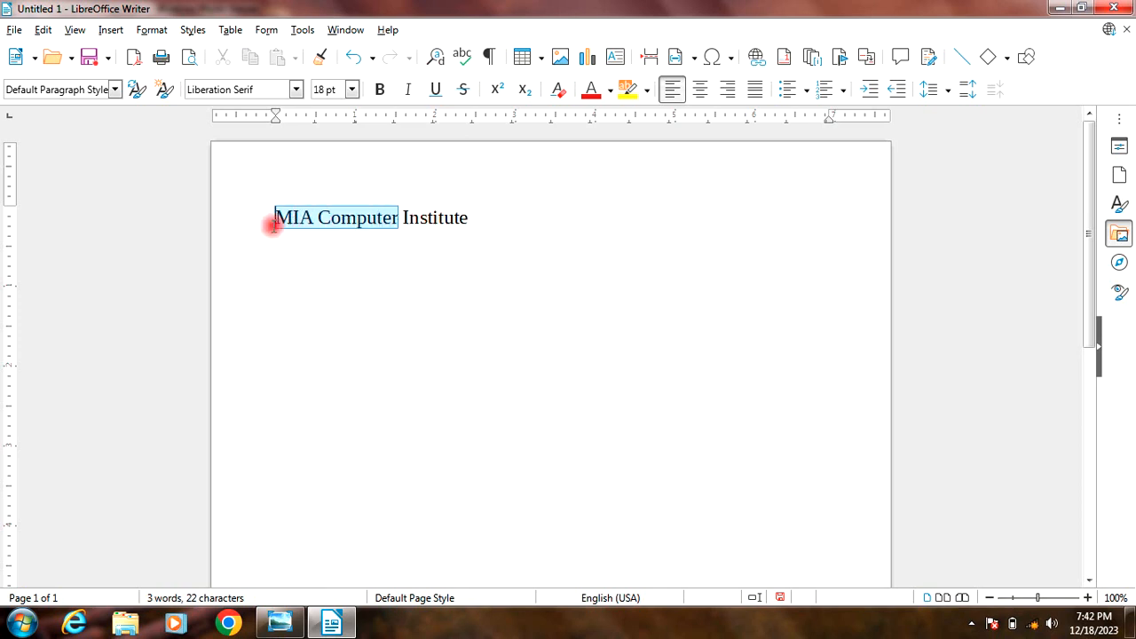
pyautogui.click(164, 31)
pyautogui.moveTo(310, 51)
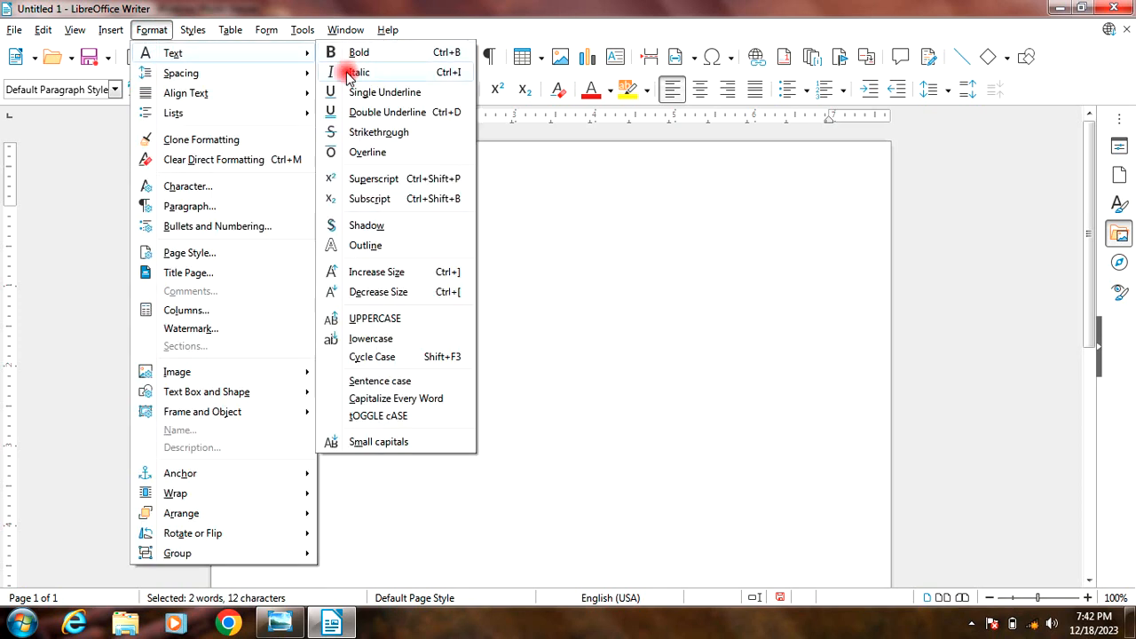
pyautogui.click(447, 78)
pyautogui.click(343, 289)
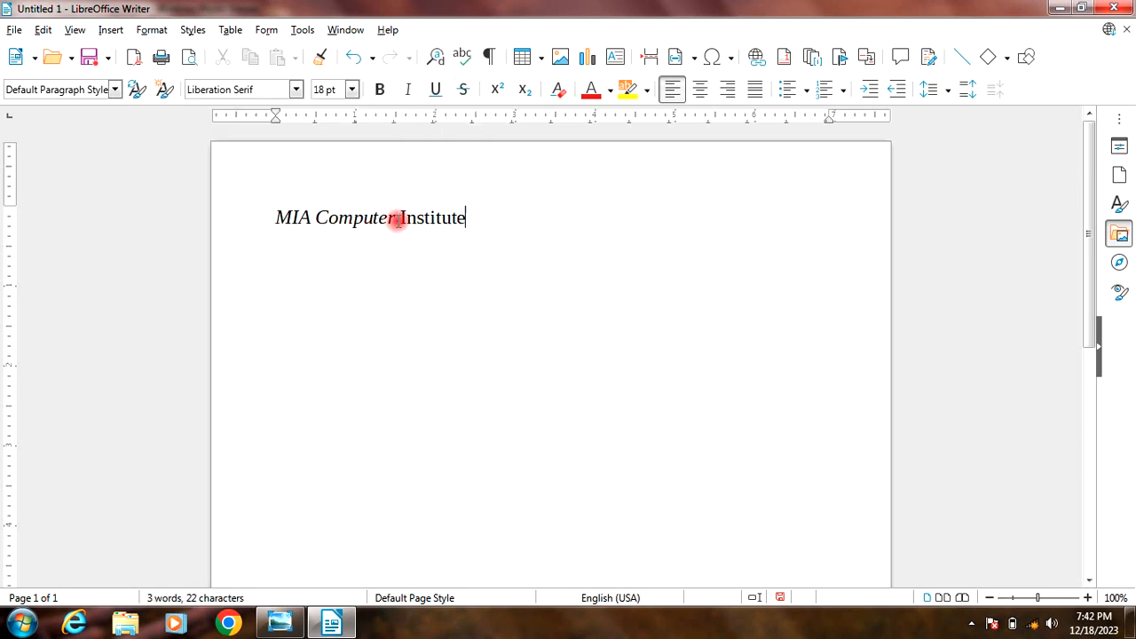
pyautogui.moveTo(394, 222); pyautogui.dragTo(251, 221)
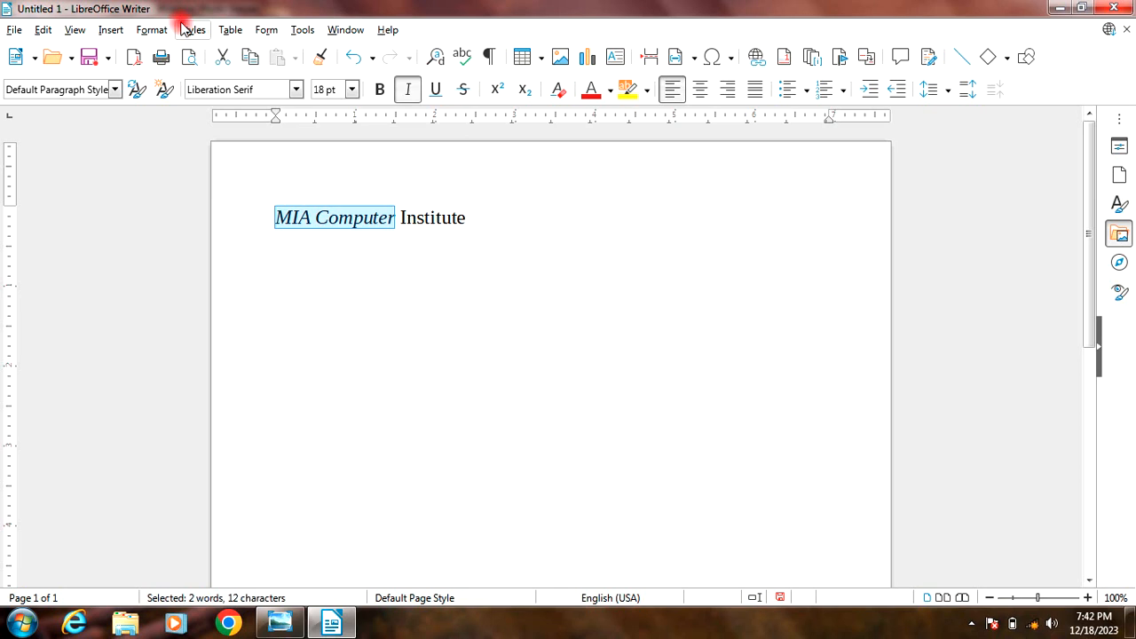
pyautogui.hotkey('ctrl', 'i')
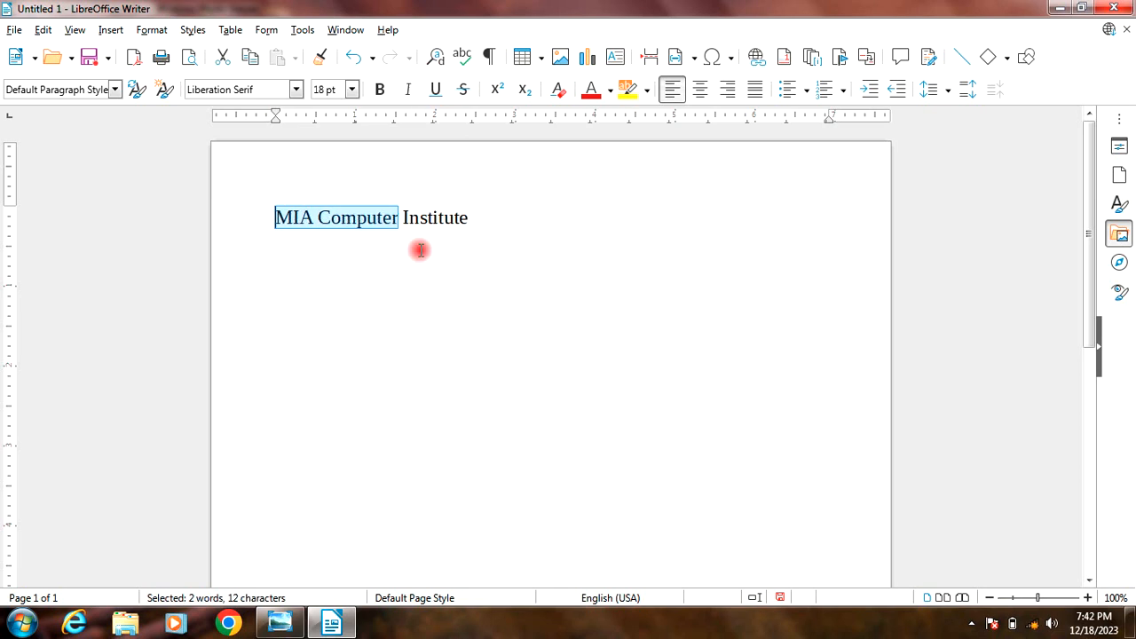
pyautogui.click(151, 30)
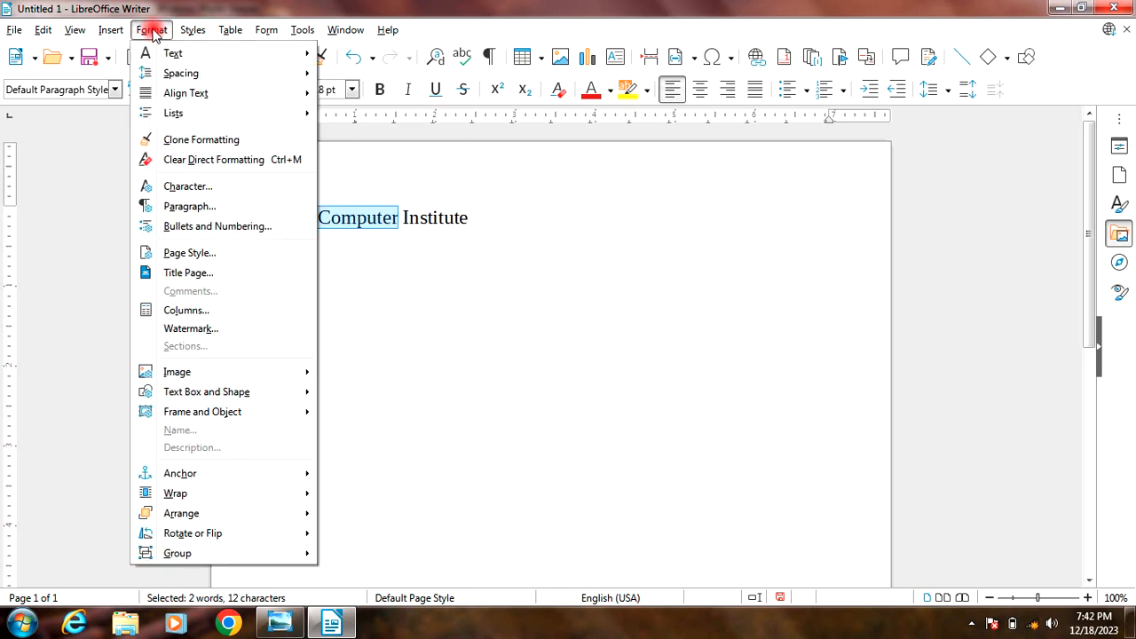
pyautogui.moveTo(195, 55)
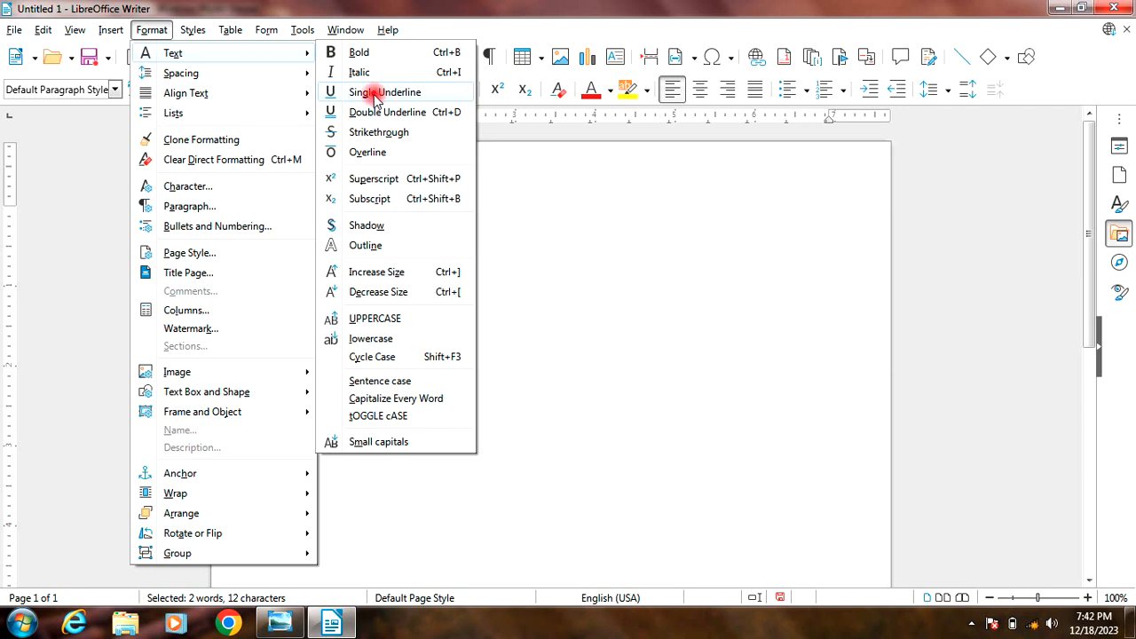
pyautogui.click(527, 258)
# Step: Apply a single underline to the whole line "MIA Computer Institute" and remove it again
pyautogui.moveTo(482, 228); pyautogui.dragTo(277, 216)
pyautogui.click(151, 29)
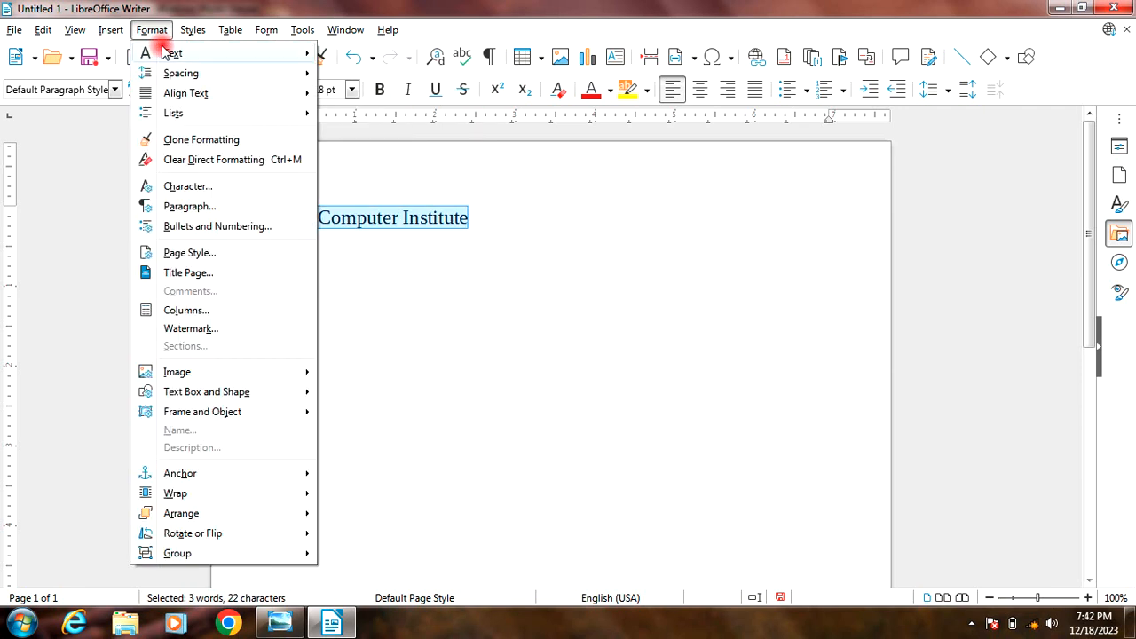
pyautogui.moveTo(161, 51)
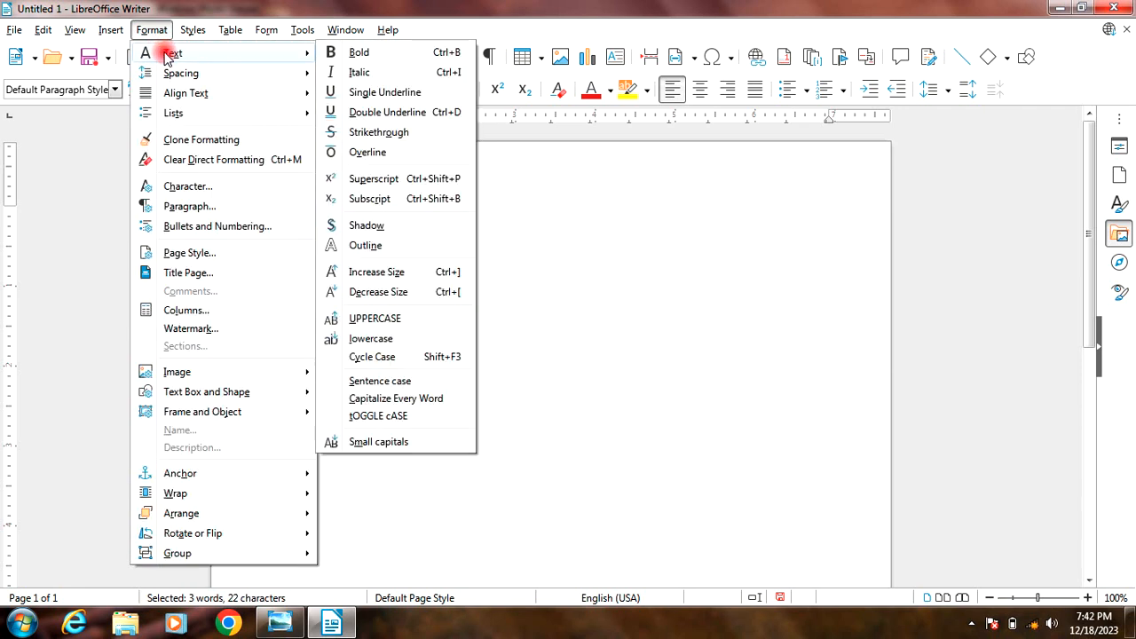
pyautogui.click(383, 94)
pyautogui.press('End')
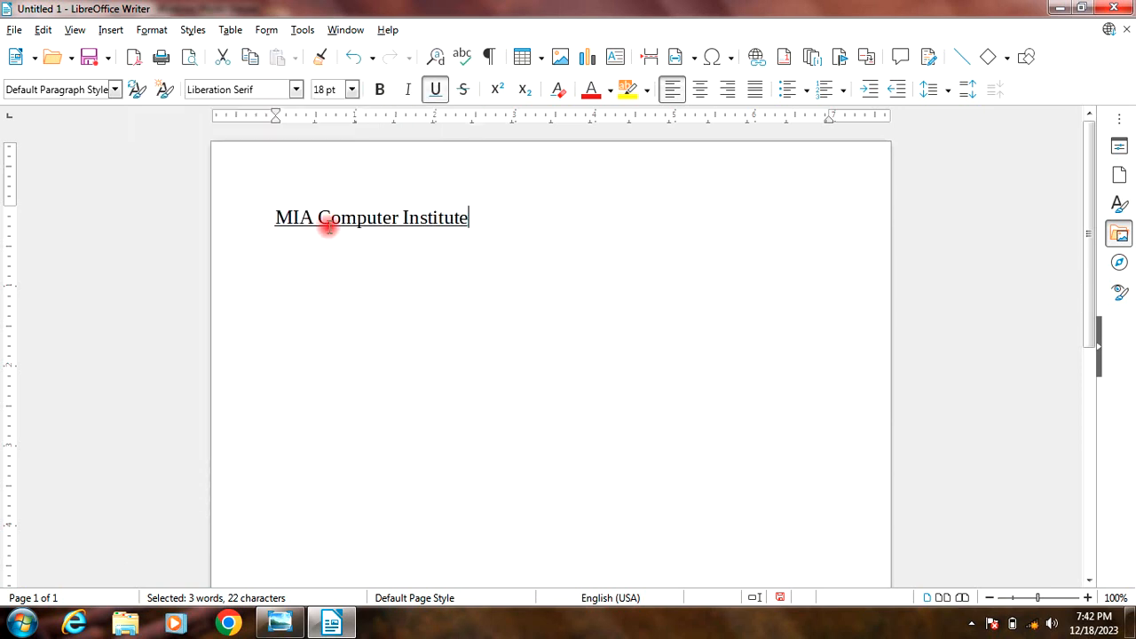
pyautogui.moveTo(471, 220); pyautogui.dragTo(250, 209)
pyautogui.hotkey('ctrl', 'u')
# Step: Apply a double underline to the whole line "MIA Computer Institute"
pyautogui.click(150, 31)
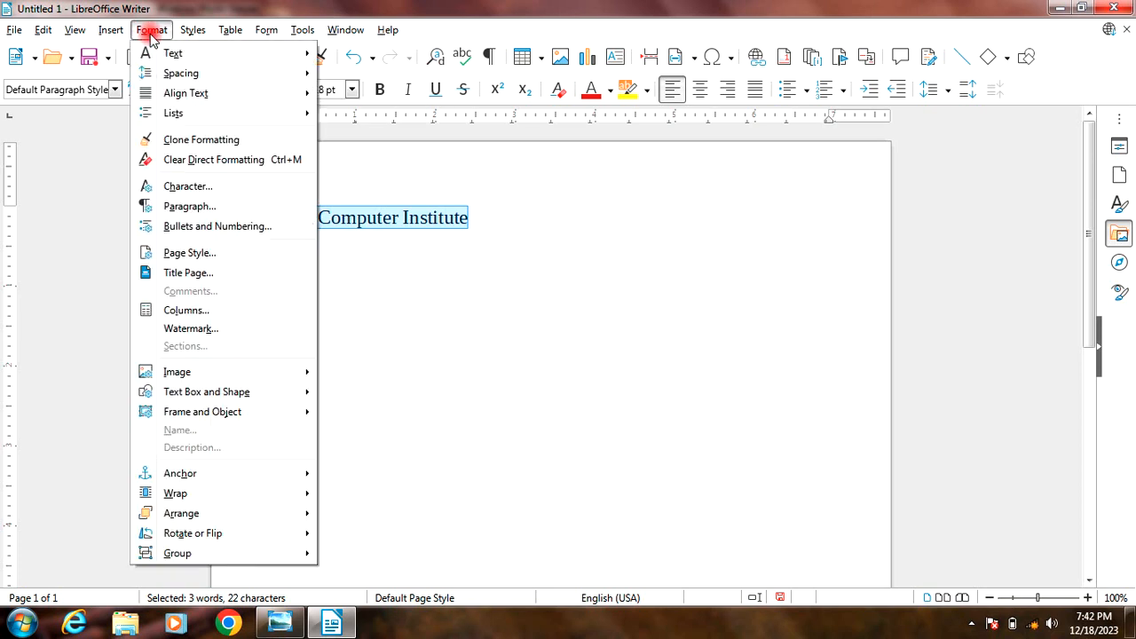
pyautogui.moveTo(299, 55)
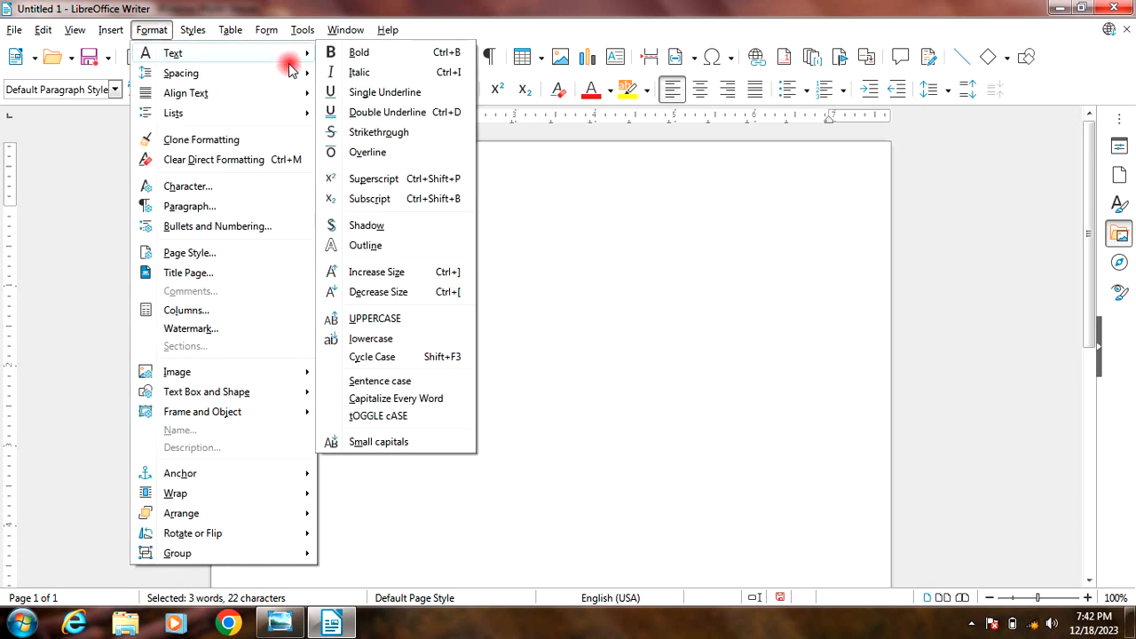
pyautogui.click(398, 113)
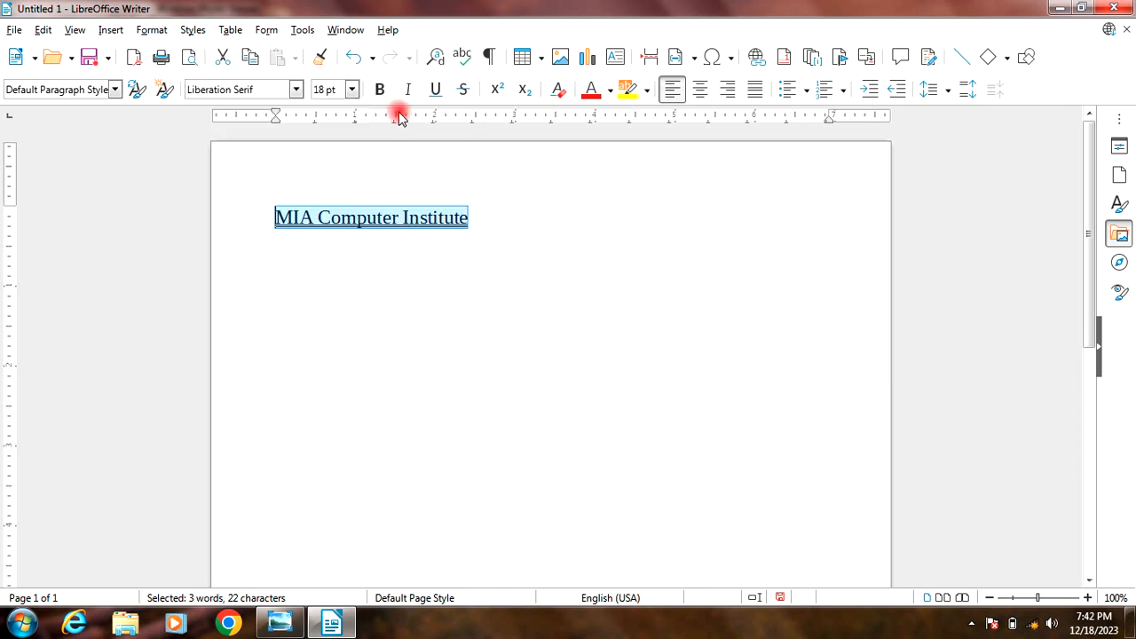
pyautogui.click(434, 262)
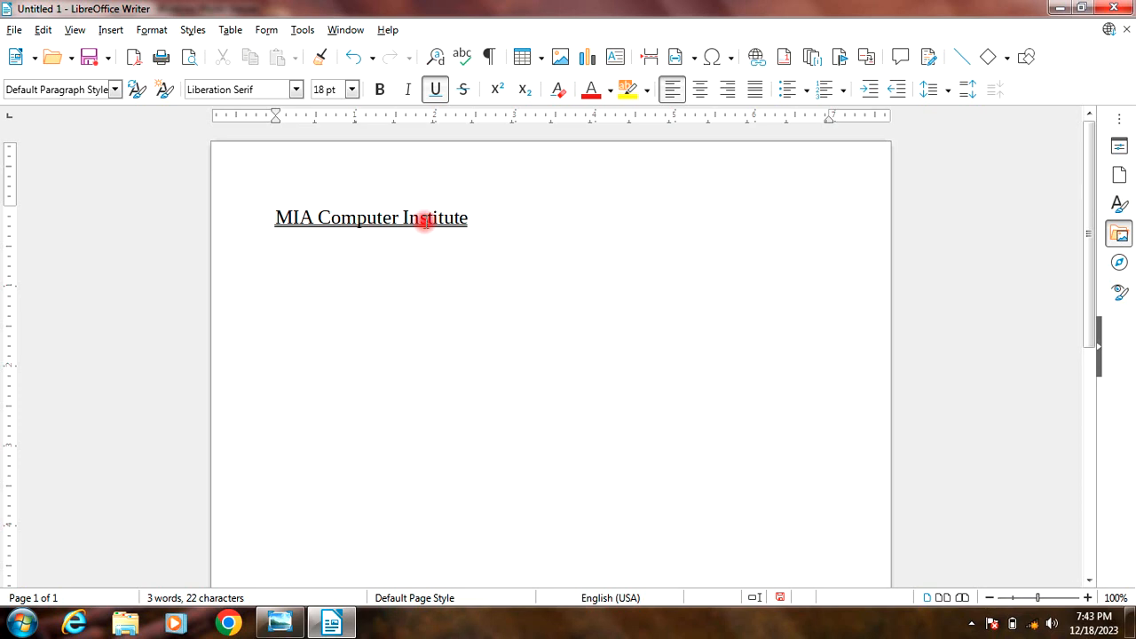
# Step: Remove the double underline from the whole line "MIA Computer Institute"
pyautogui.moveTo(470, 214); pyautogui.dragTo(238, 207)
pyautogui.click(151, 29)
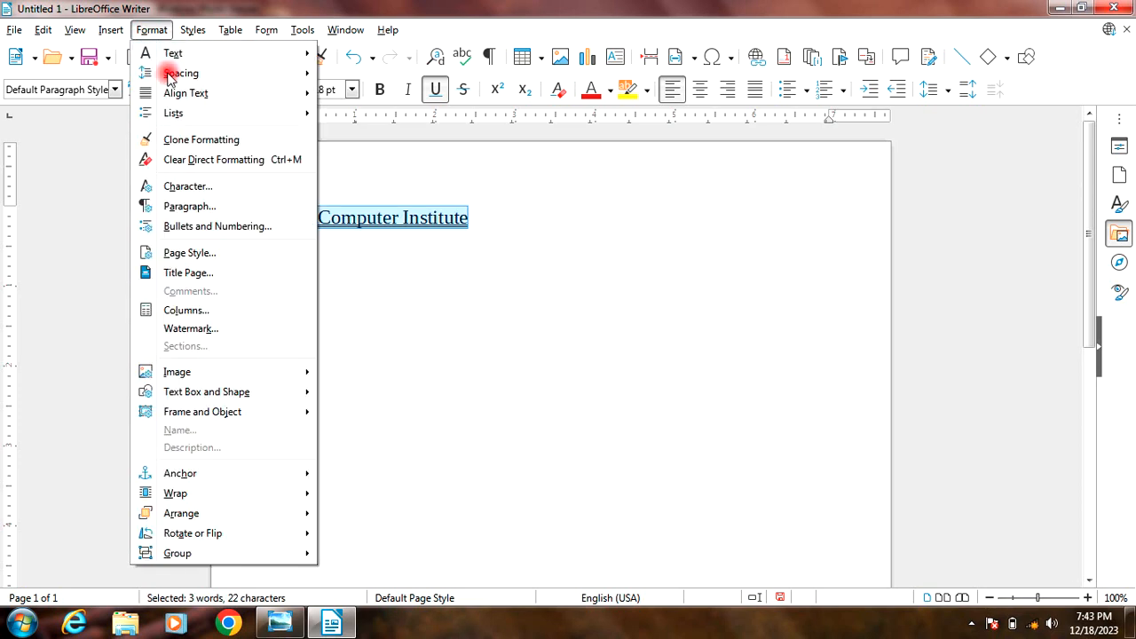
pyautogui.moveTo(177, 55)
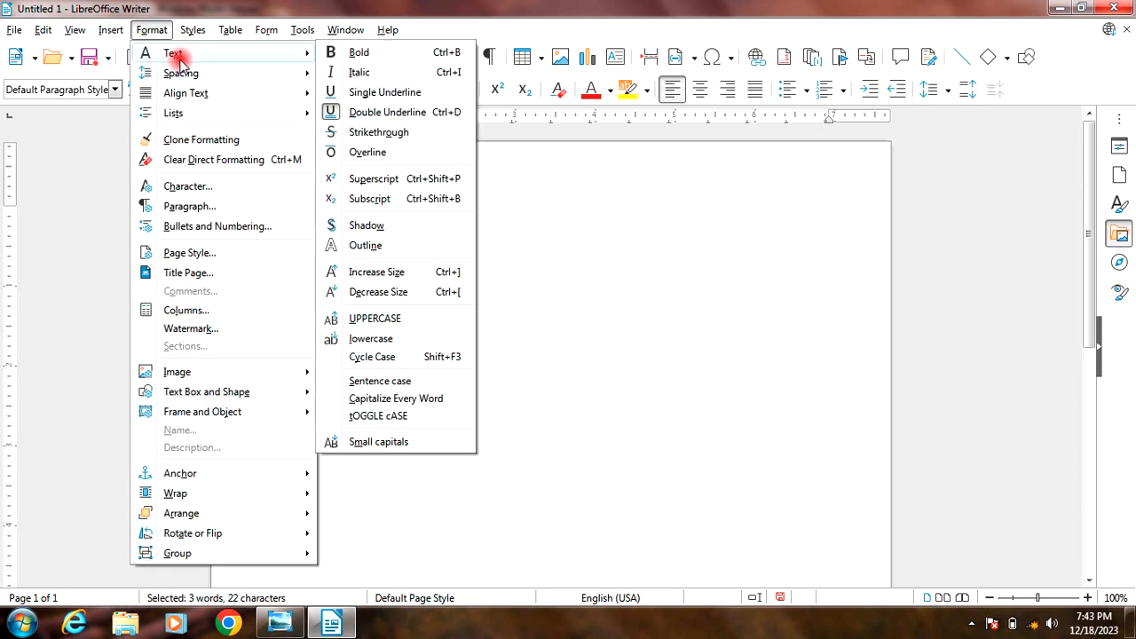
pyautogui.click(429, 112)
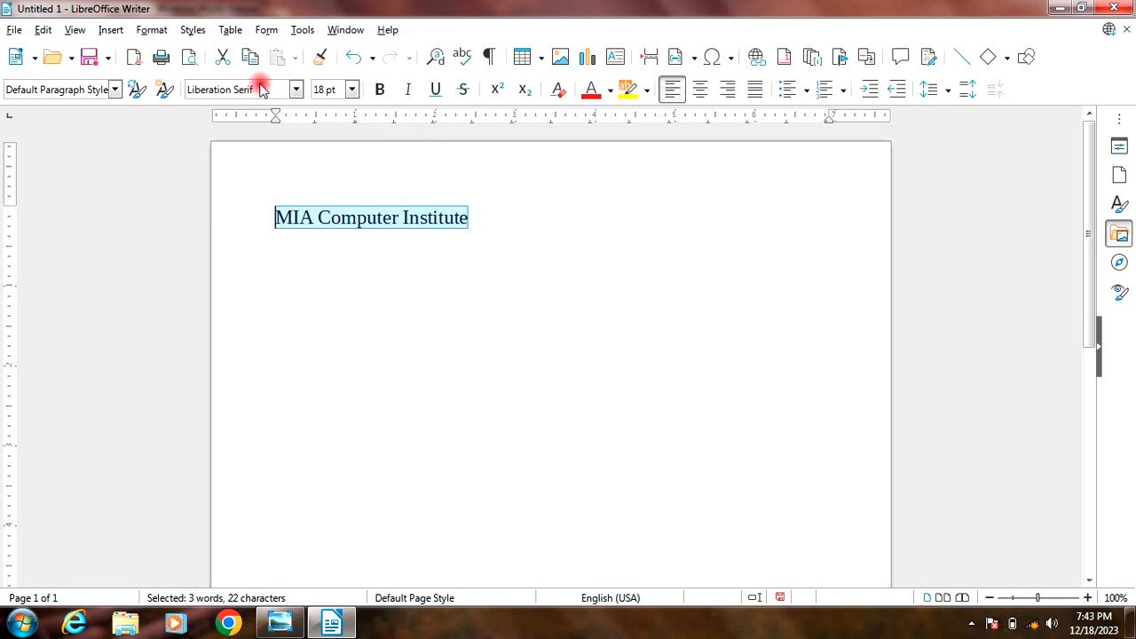
pyautogui.click(152, 29)
pyautogui.moveTo(174, 53)
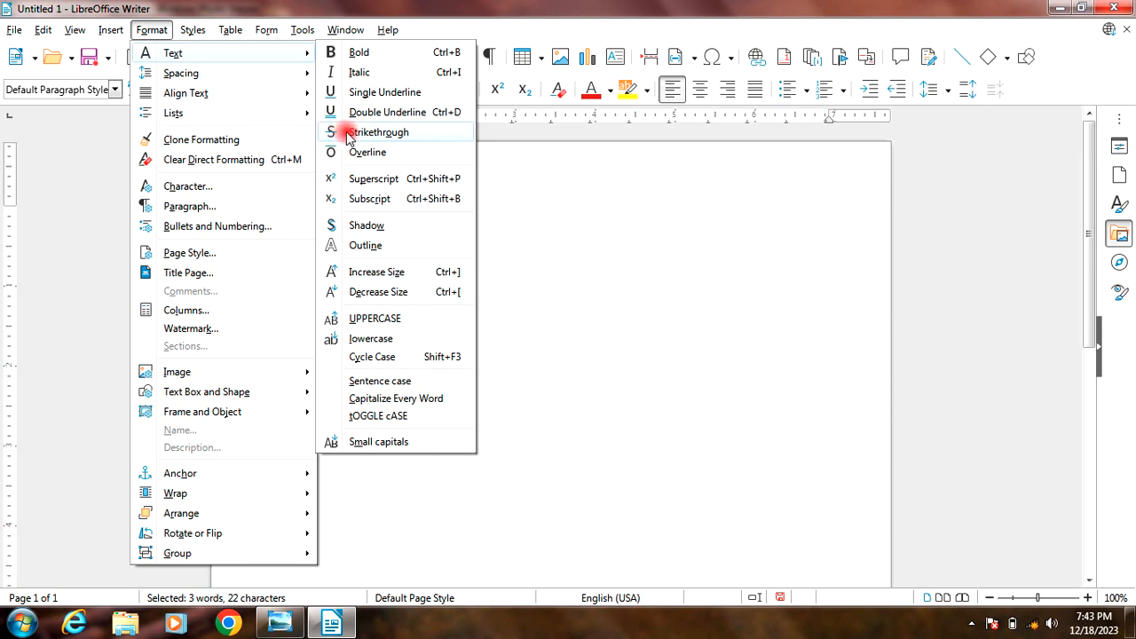
pyautogui.click(497, 245)
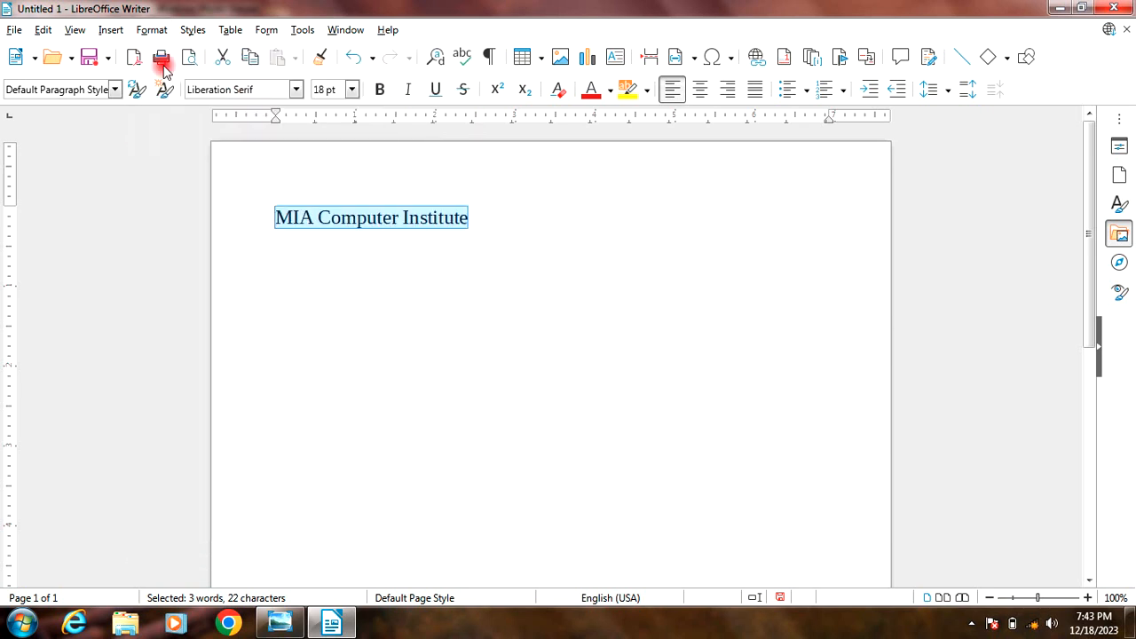
# Step: Apply strikethrough to the whole line "MIA Computer Institute" and remove it again
pyautogui.click(152, 30)
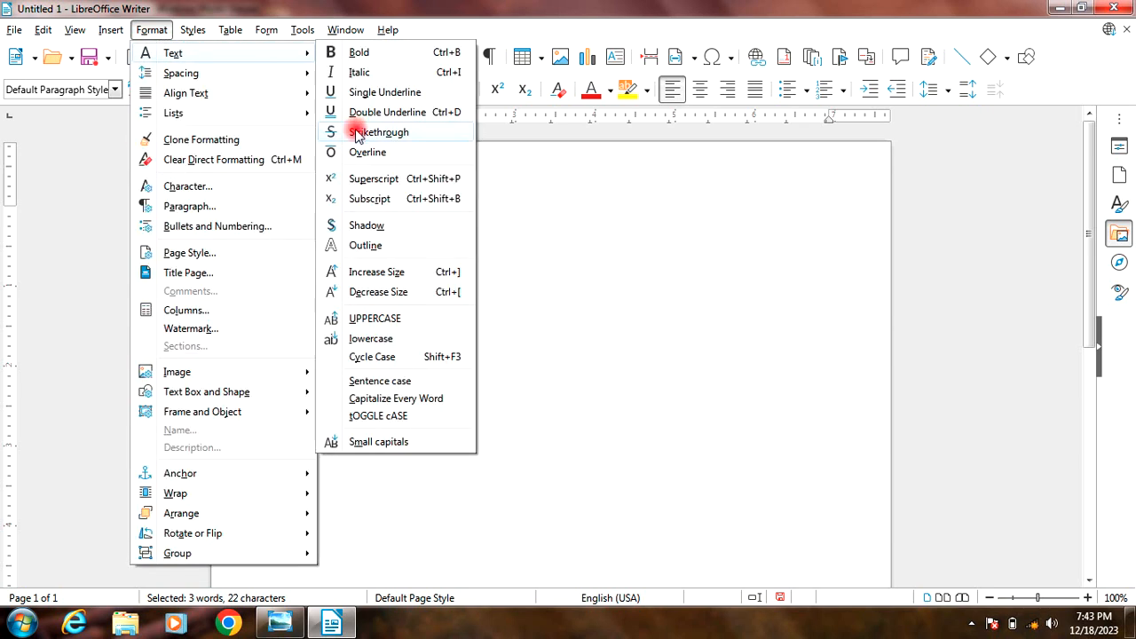
pyautogui.click(352, 145)
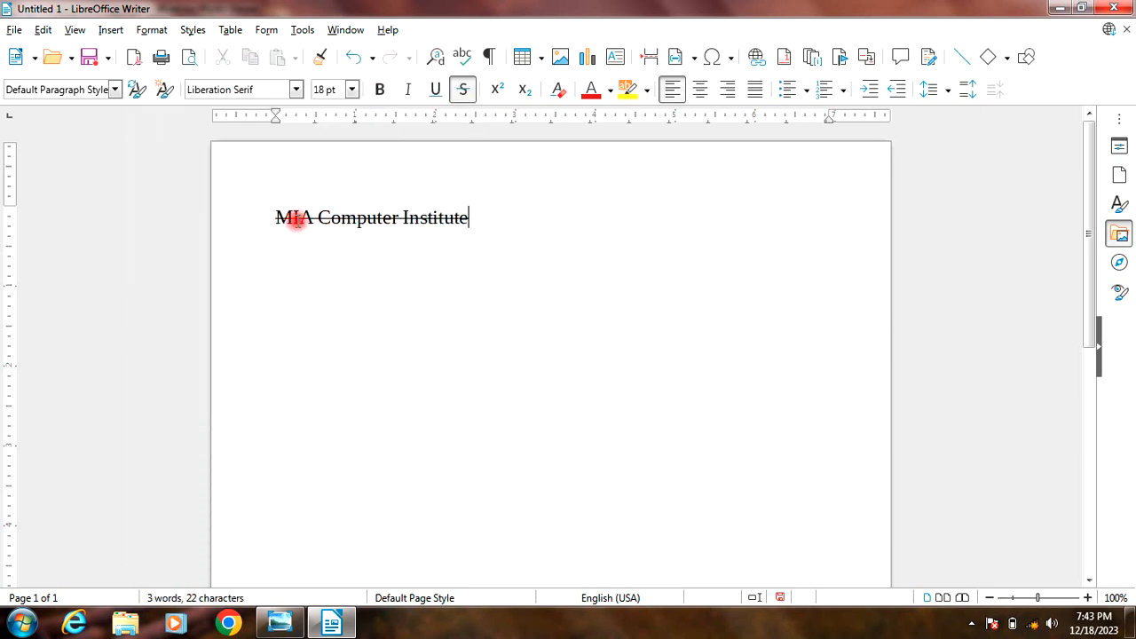
pyautogui.moveTo(269, 218); pyautogui.dragTo(558, 227)
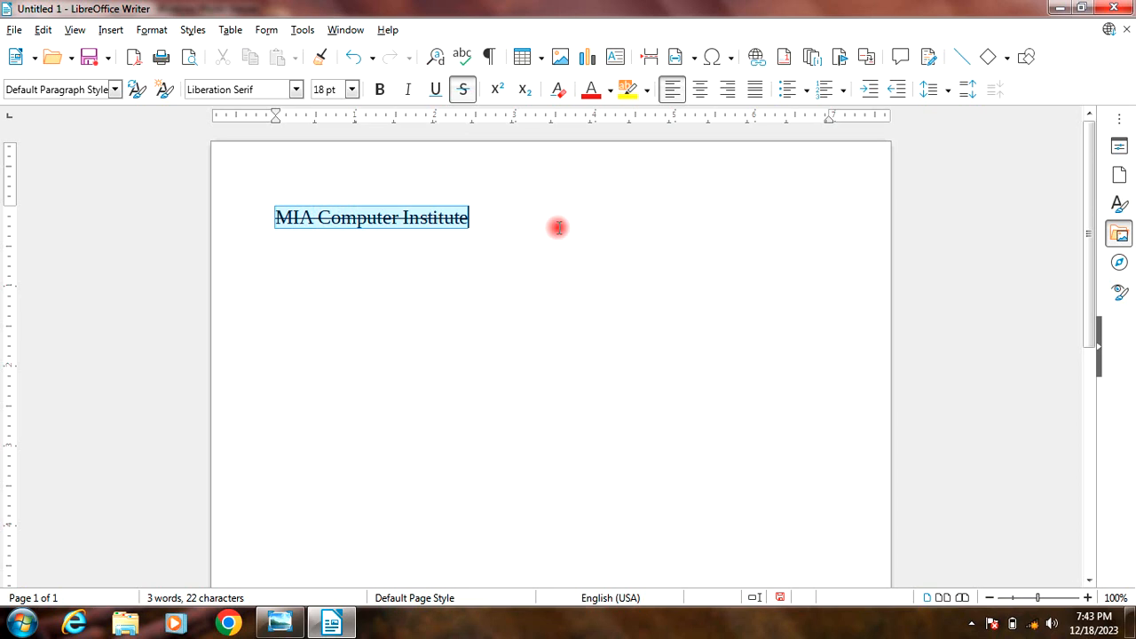
pyautogui.click(152, 29)
pyautogui.moveTo(169, 53)
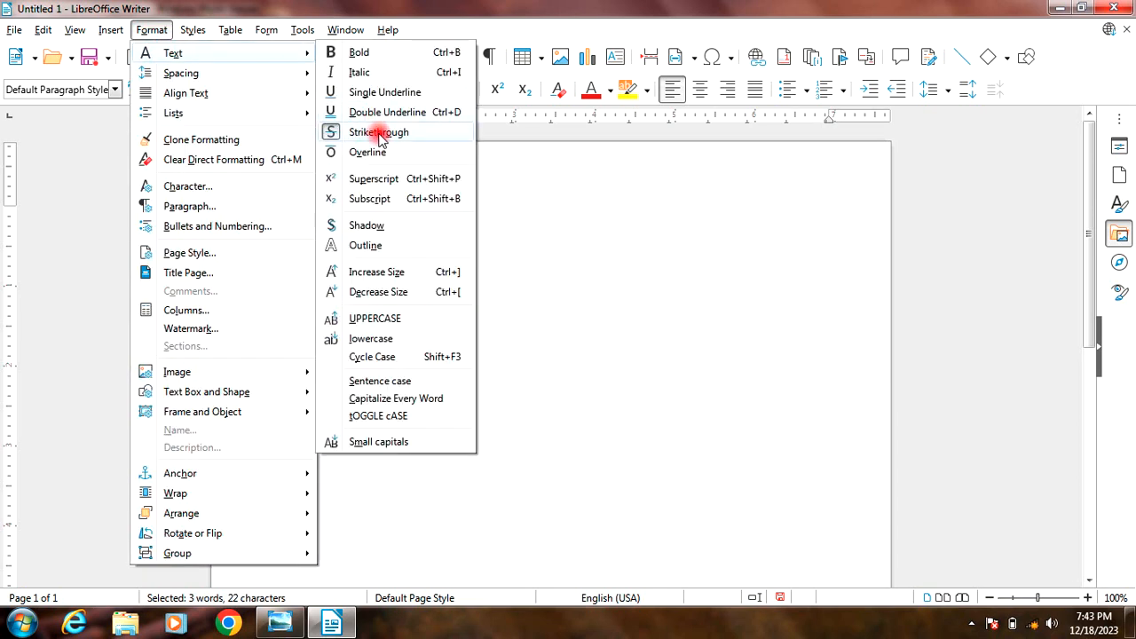
pyautogui.click(370, 134)
# Step: Apply an overline to the whole line "MIA Computer Institute" and remove it again
pyautogui.click(159, 32)
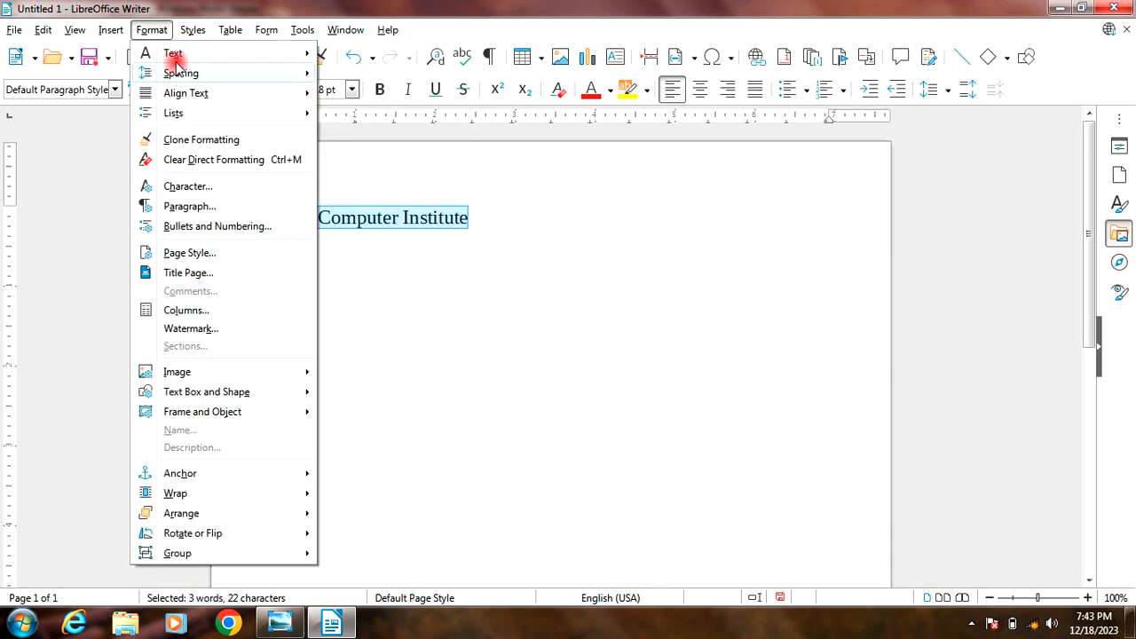
pyautogui.moveTo(175, 55)
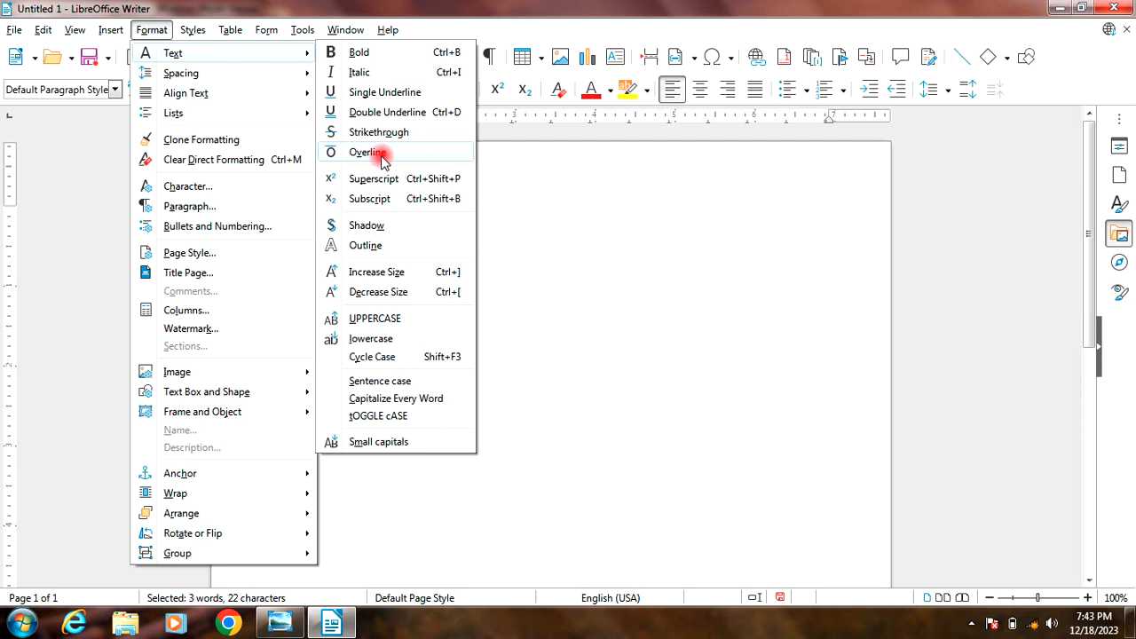
pyautogui.click(382, 156)
pyautogui.click(390, 220)
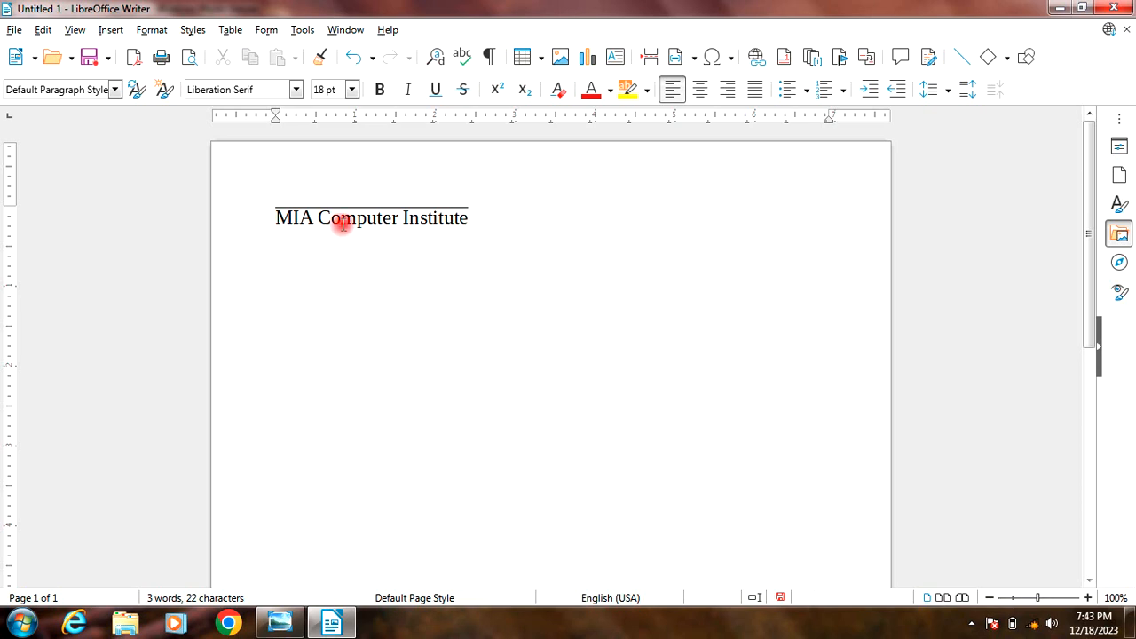
pyautogui.moveTo(277, 216); pyautogui.dragTo(533, 232)
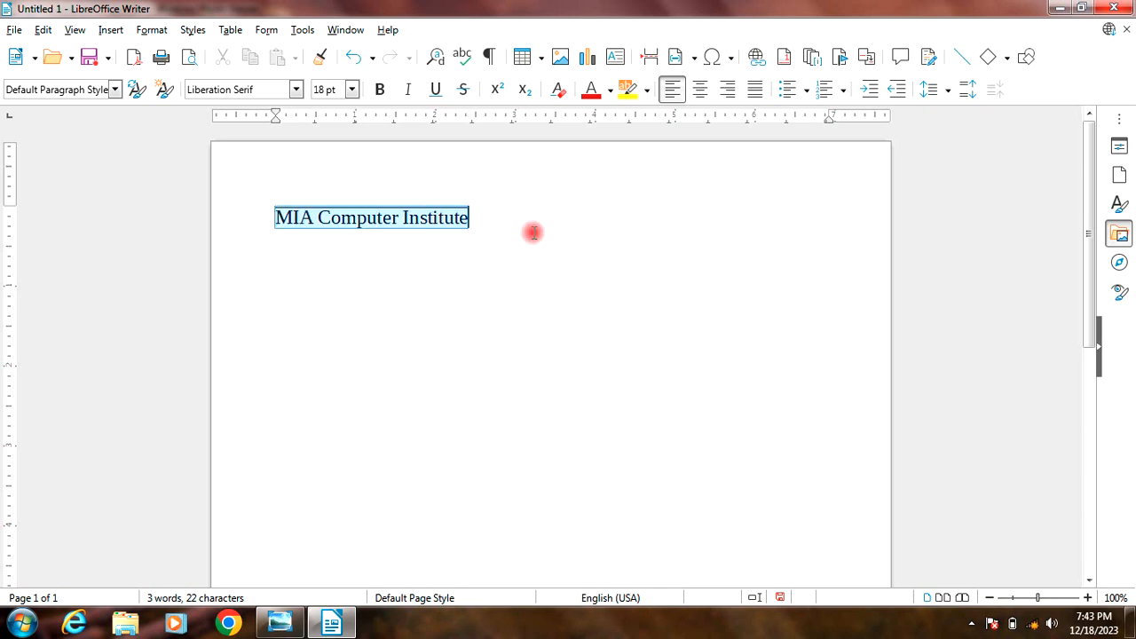
pyautogui.click(152, 31)
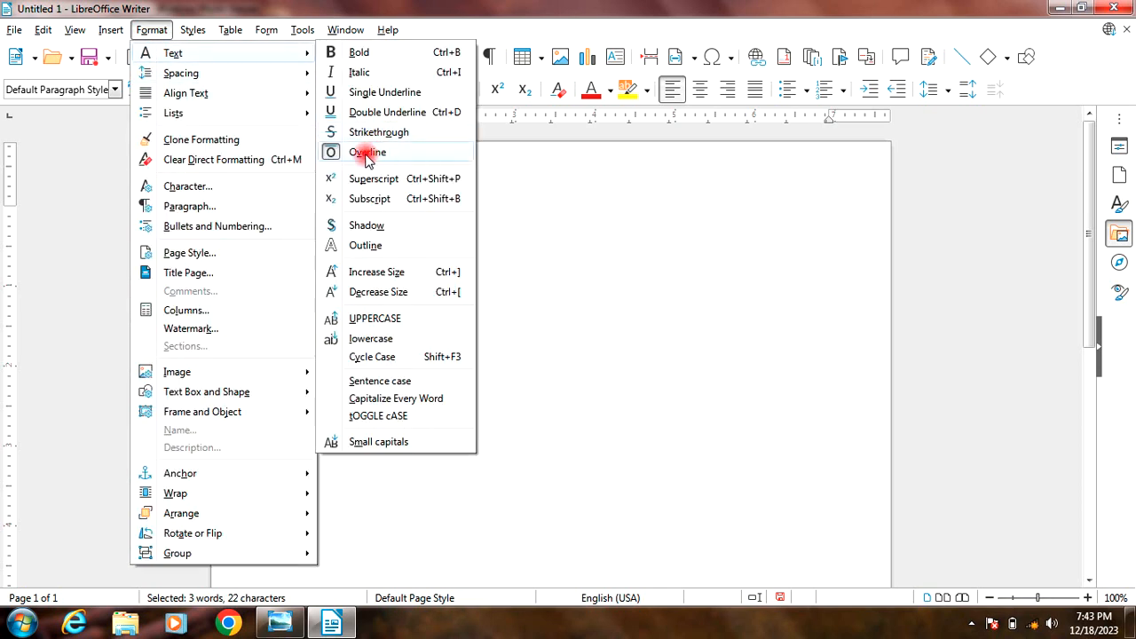
pyautogui.click(367, 152)
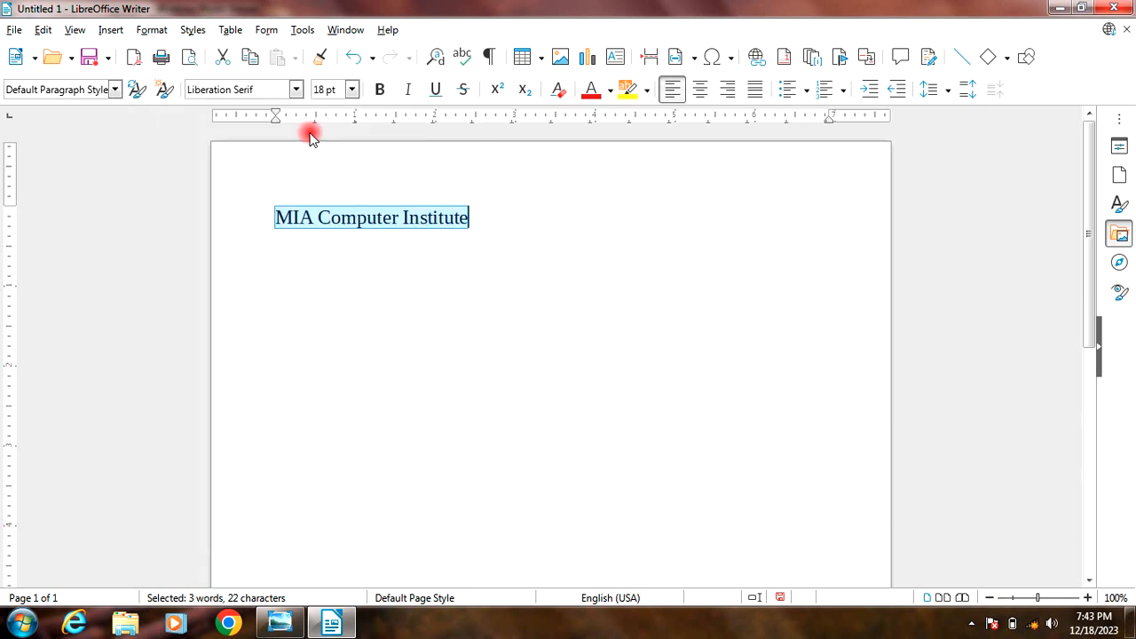
# Step: Apply the shadow effect to the line "MIA Computer Institute" and add "10th" at its end
pyautogui.click(150, 32)
pyautogui.moveTo(151, 54)
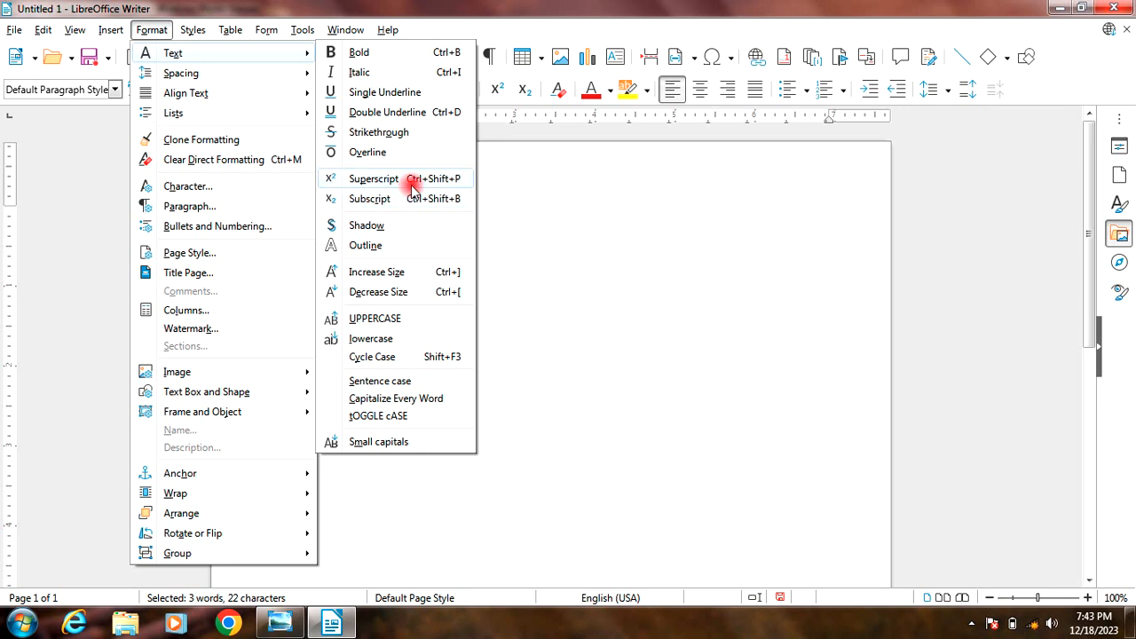
pyautogui.click(451, 229)
pyautogui.click(497, 219)
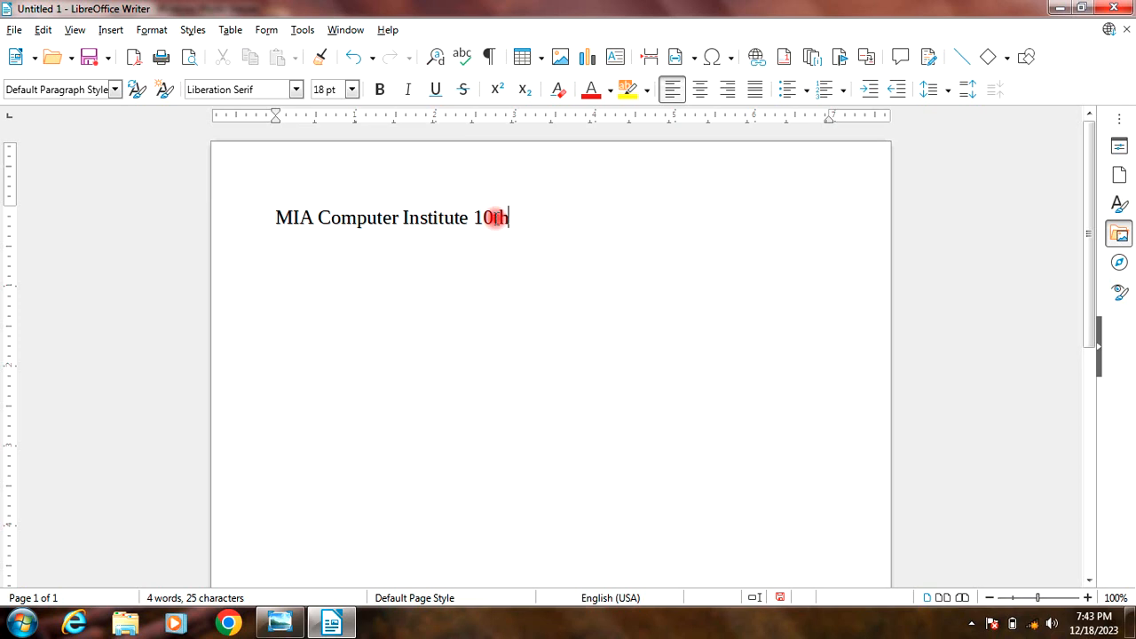
# Step: Format the "th" of "10th" as superscript and remove the superscript again
pyautogui.moveTo(510, 219); pyautogui.dragTo(494, 218)
pyautogui.click(152, 29)
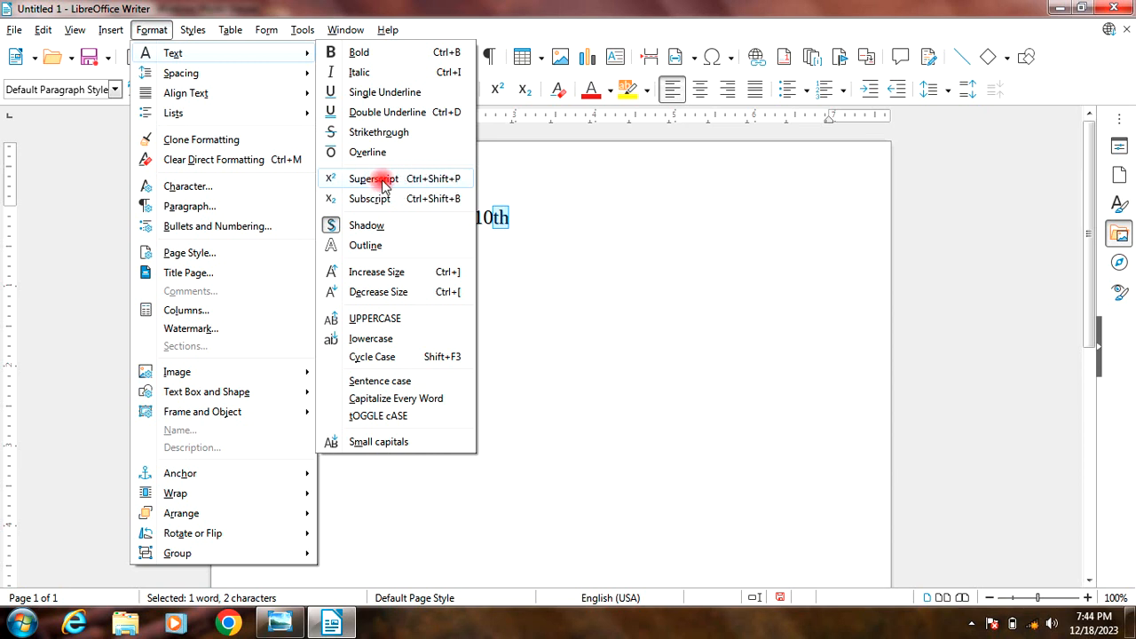
pyautogui.click(445, 180)
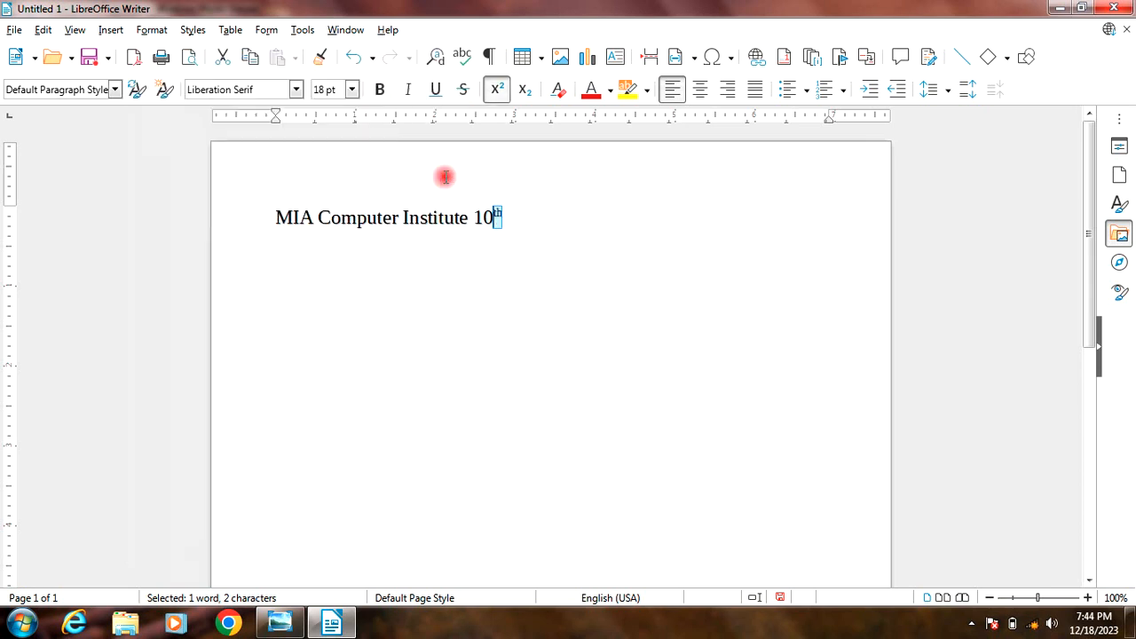
pyautogui.click(518, 223)
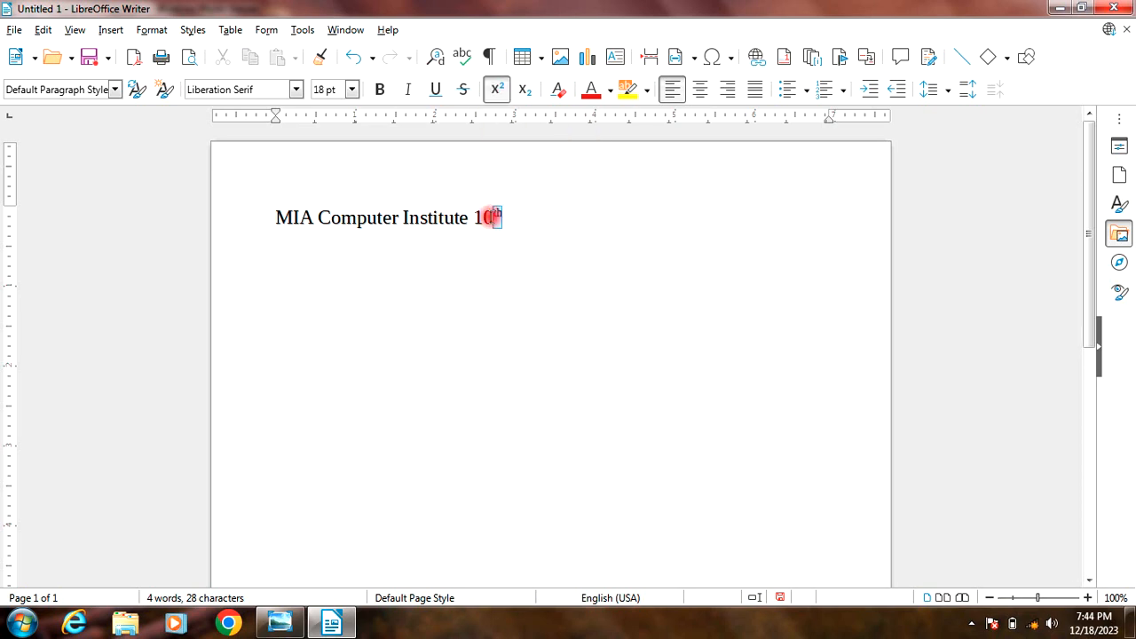
pyautogui.click(494, 90)
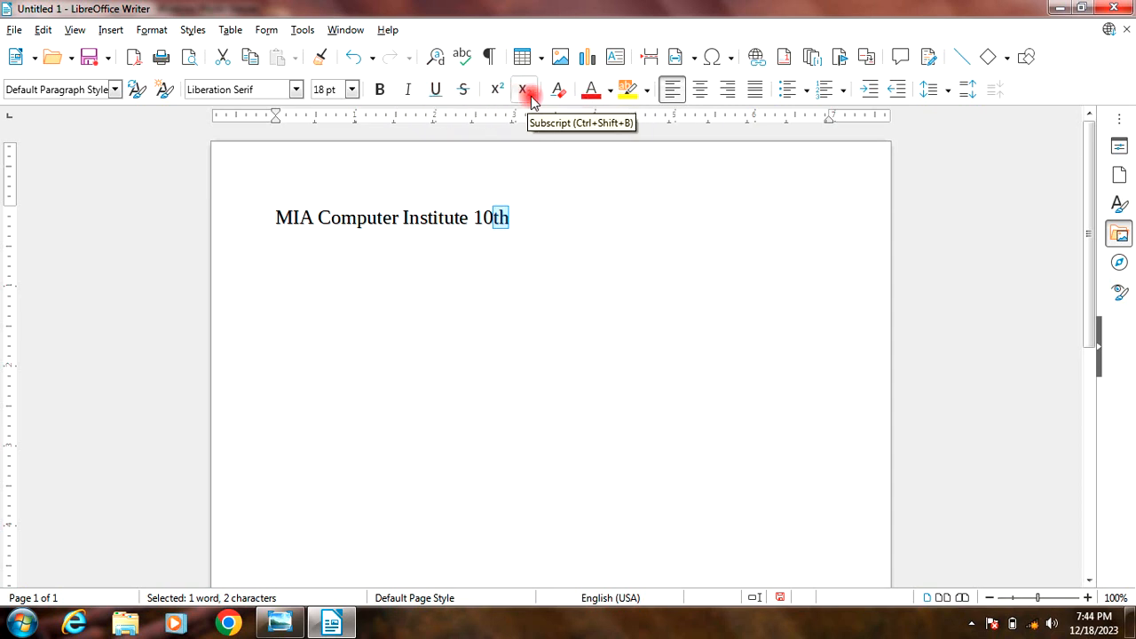
# Step: Start a new line after "10th" and enter "H2SOH" there as normal, non-superscript text
pyautogui.click(154, 37)
pyautogui.moveTo(157, 54)
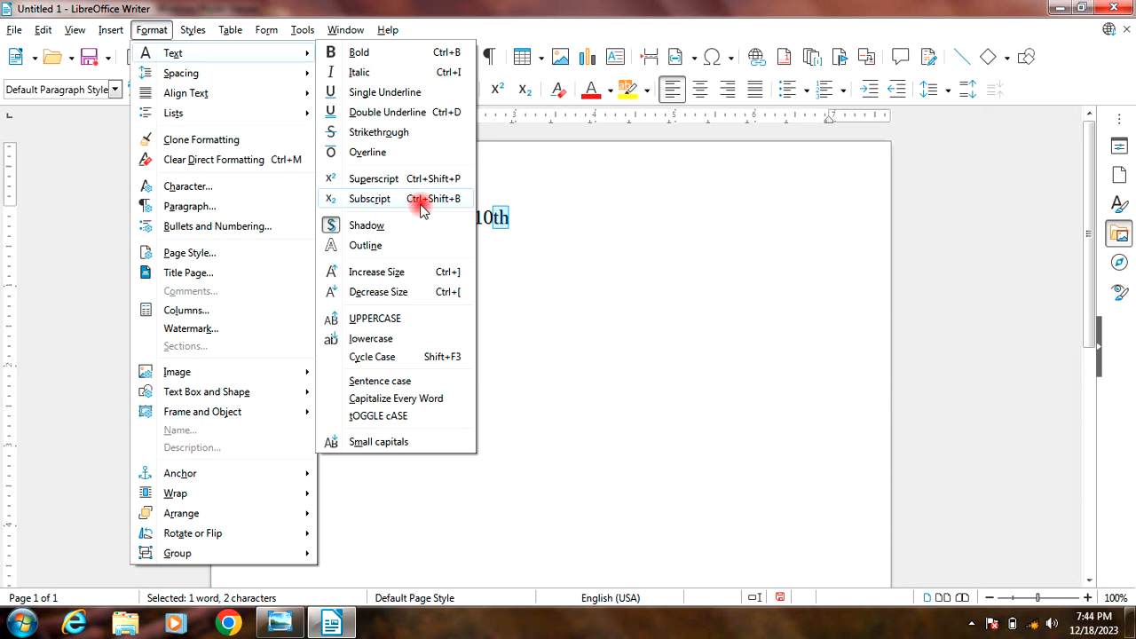
pyautogui.click(536, 219)
pyautogui.hotkey('ctrl', 'shift', 'p')
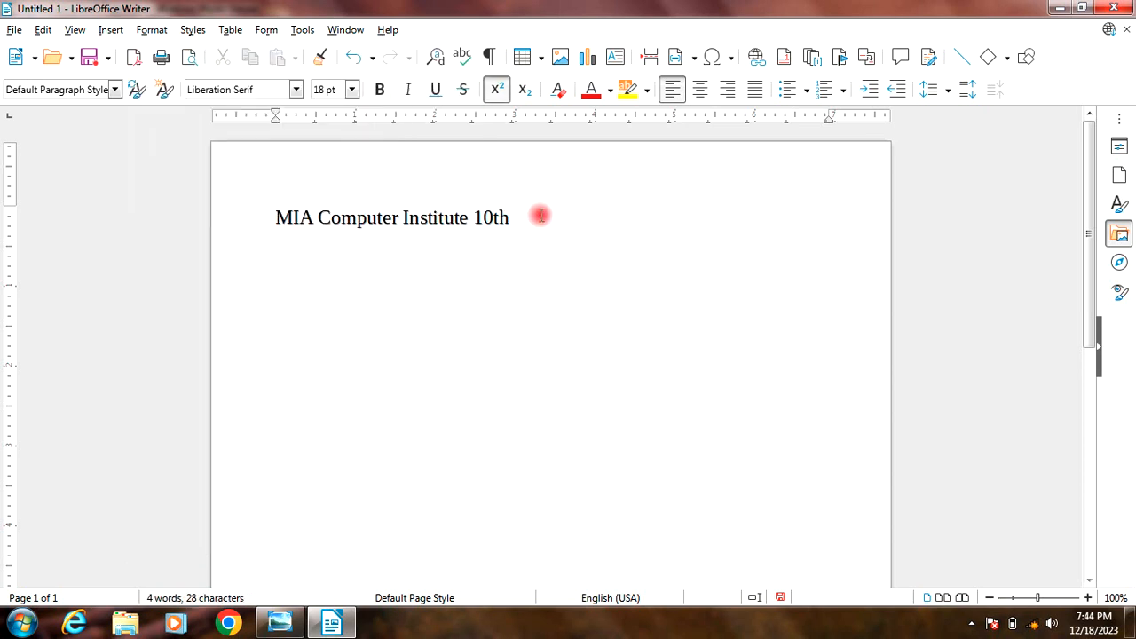
pyautogui.press('Return')
pyautogui.click(498, 88)
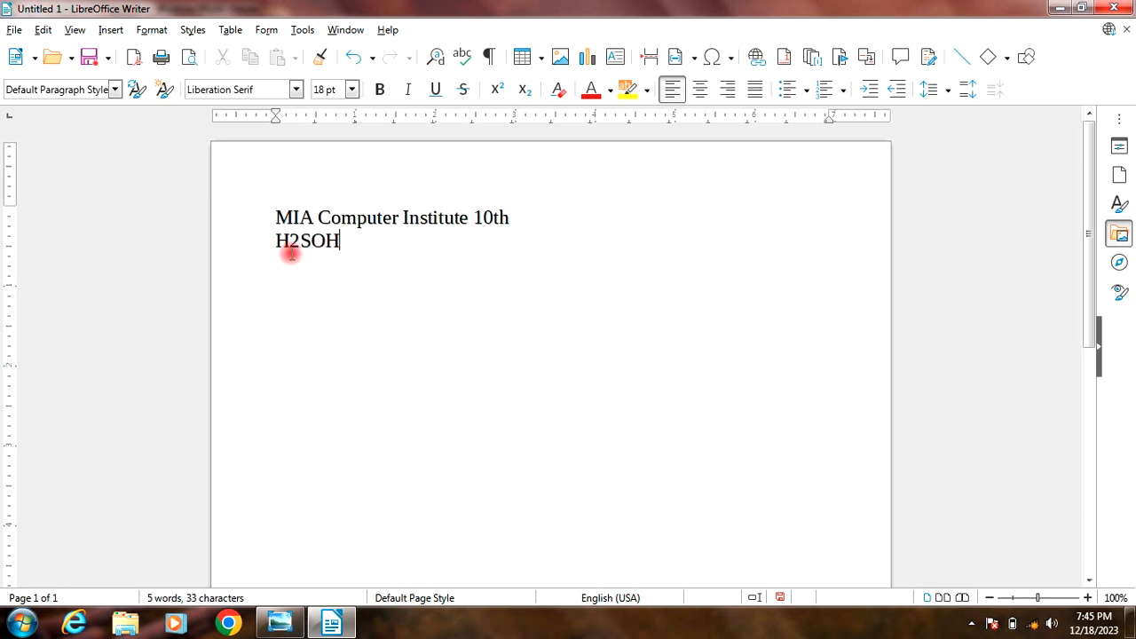
# Step: Format the "2" and the "O" in "H2SOH" as subscript
pyautogui.click(152, 29)
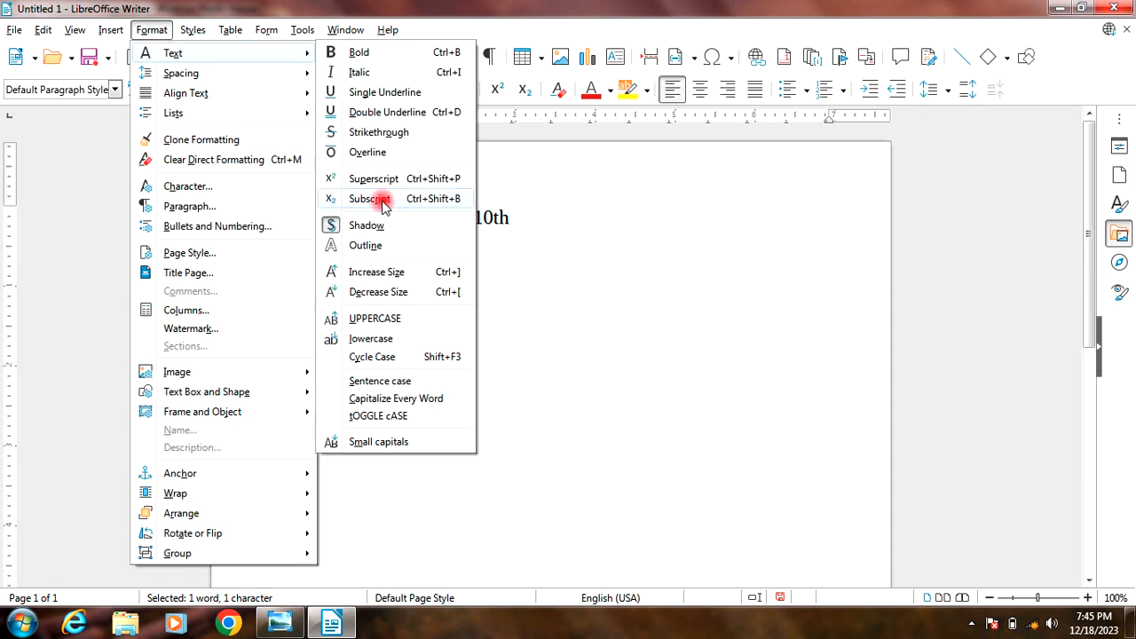
pyautogui.click(530, 91)
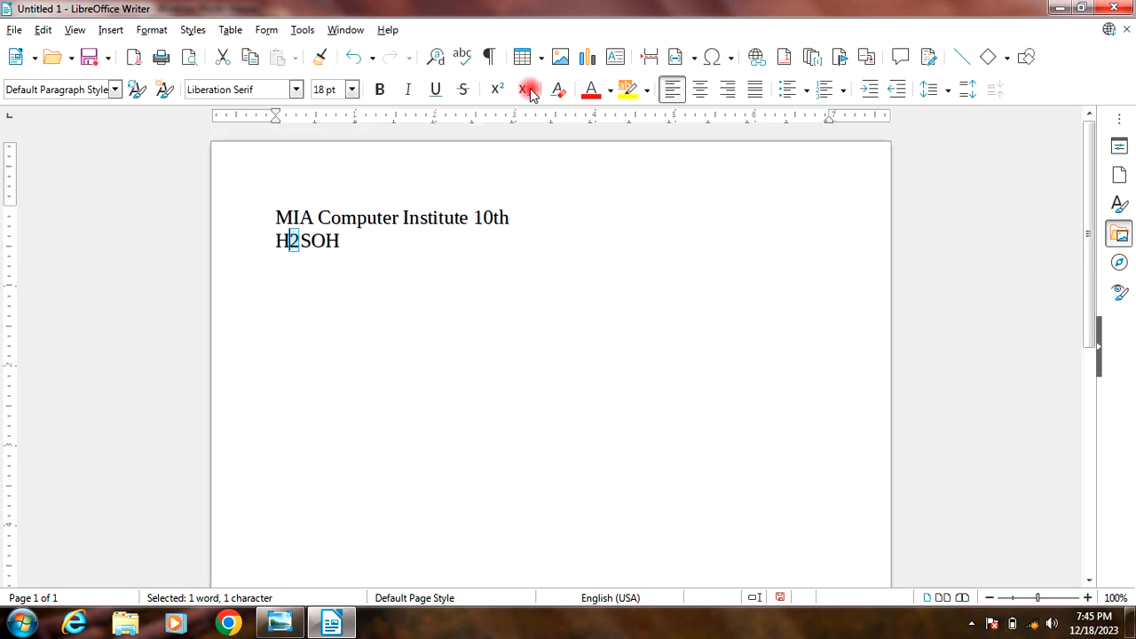
pyautogui.click(525, 90)
pyautogui.moveTo(322, 244); pyautogui.dragTo(309, 253)
pyautogui.click(524, 90)
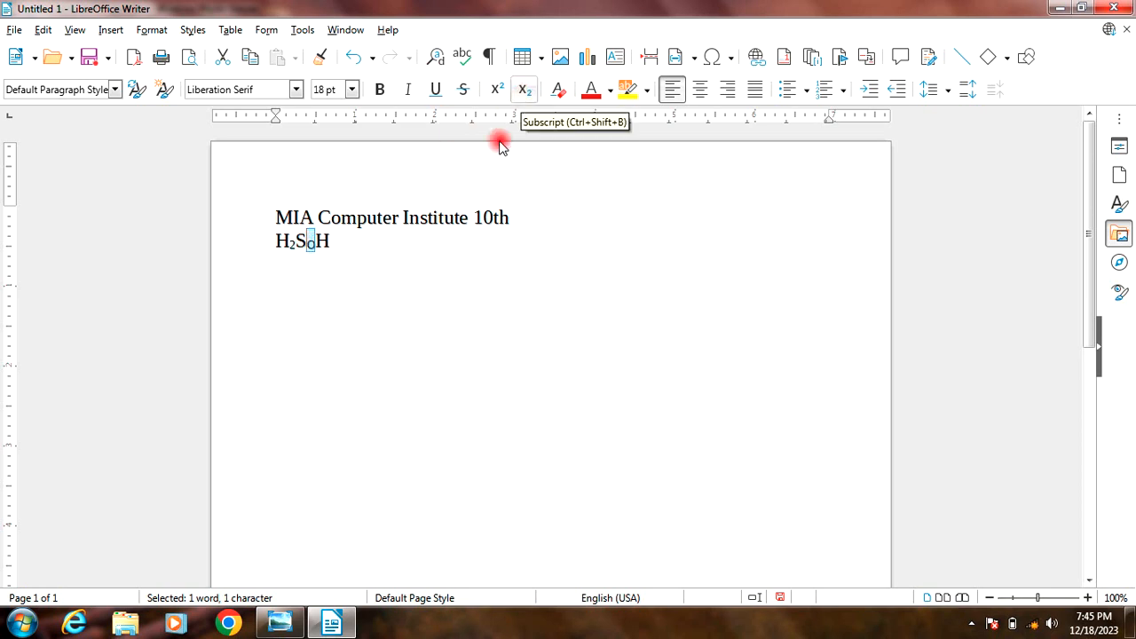
# Step: Replace the final "H" of the formula on the second line with a "4" in normal text, with subscript turned off
pyautogui.click(272, 244)
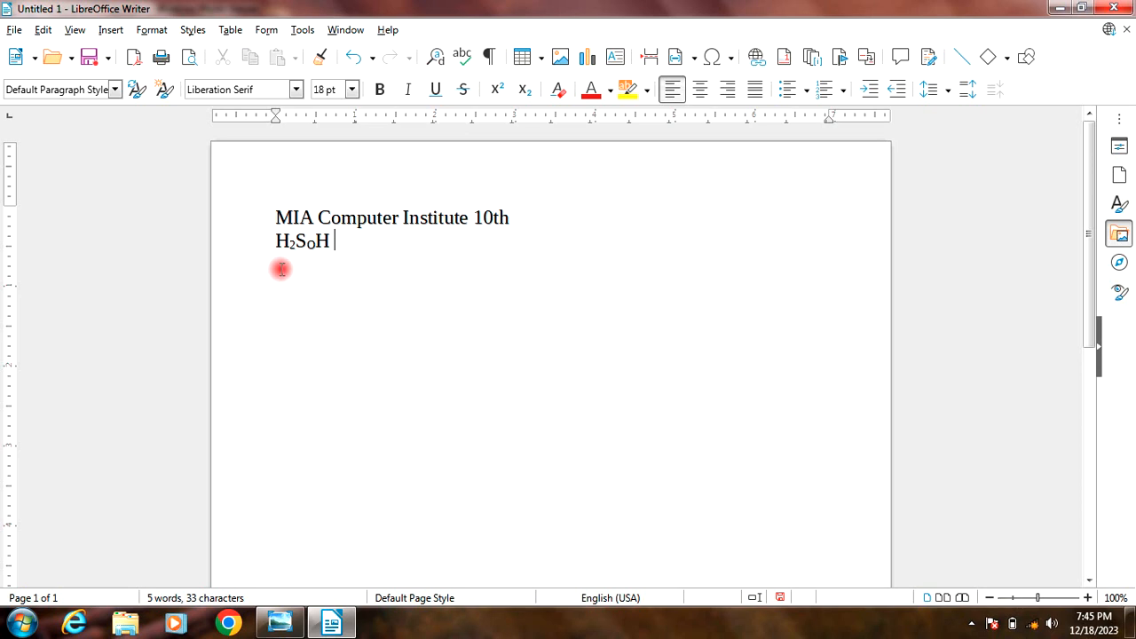
pyautogui.click(328, 240)
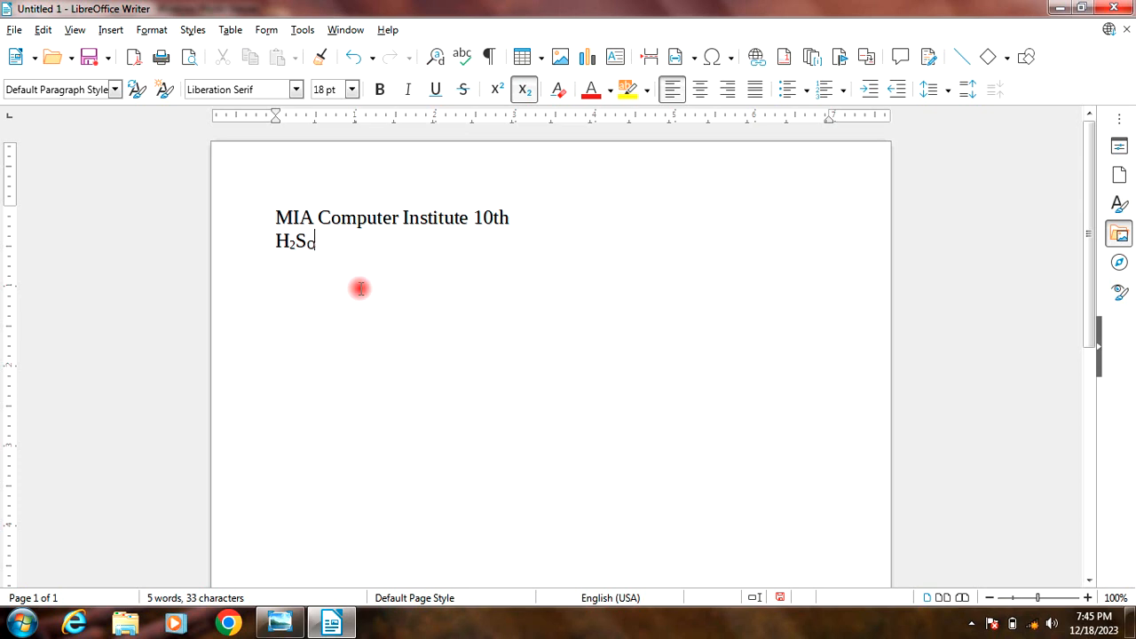
pyautogui.click(525, 91)
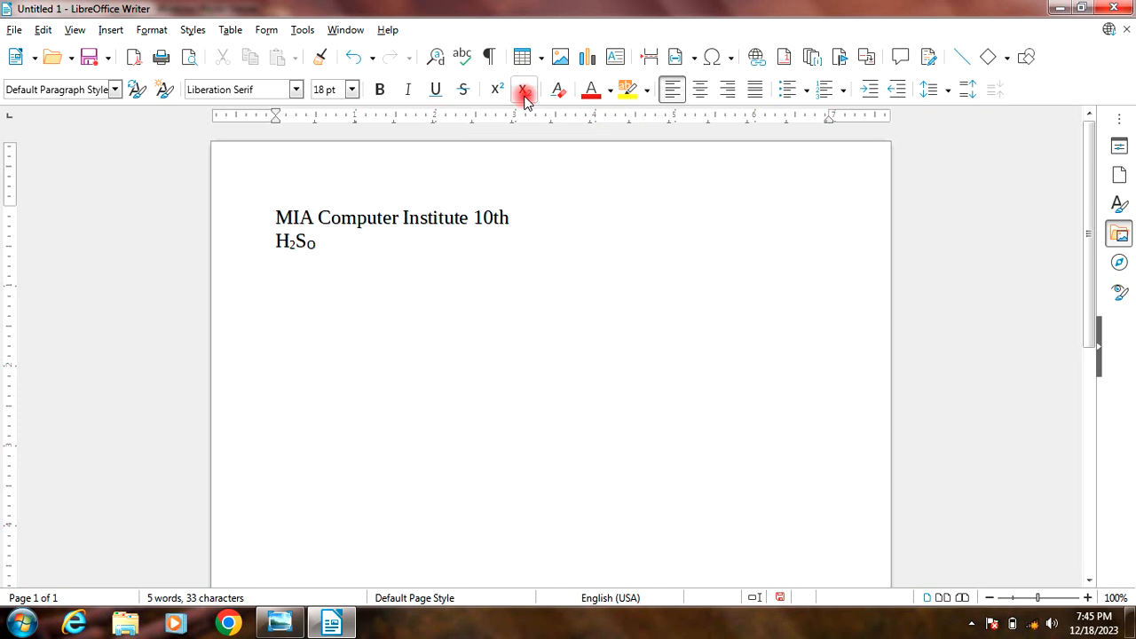
pyautogui.click(152, 30)
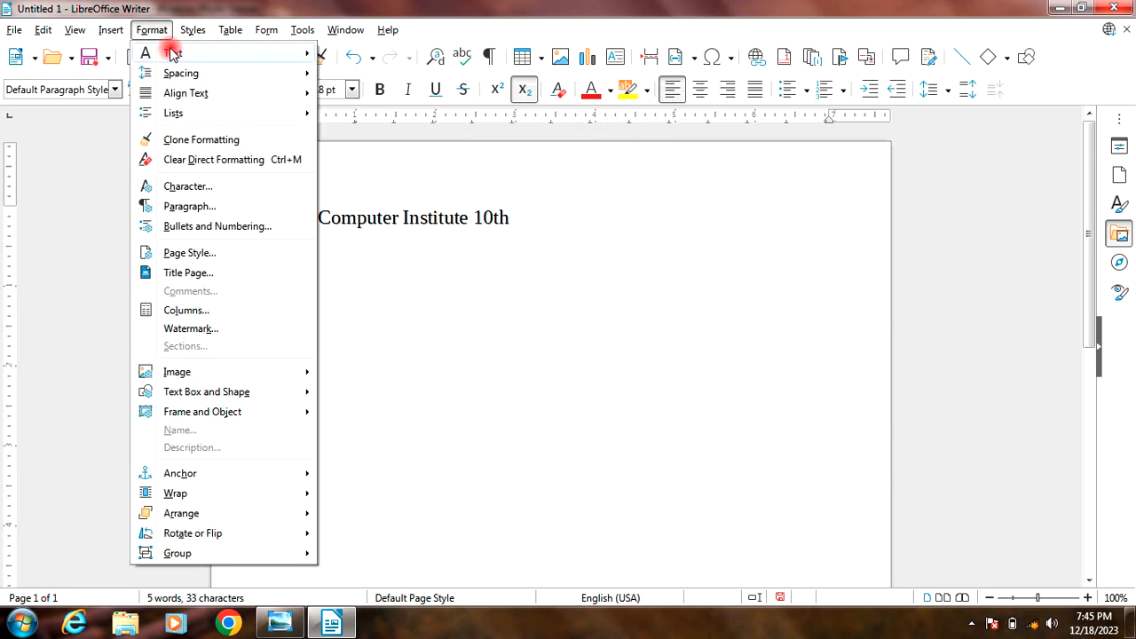
pyautogui.click(372, 199)
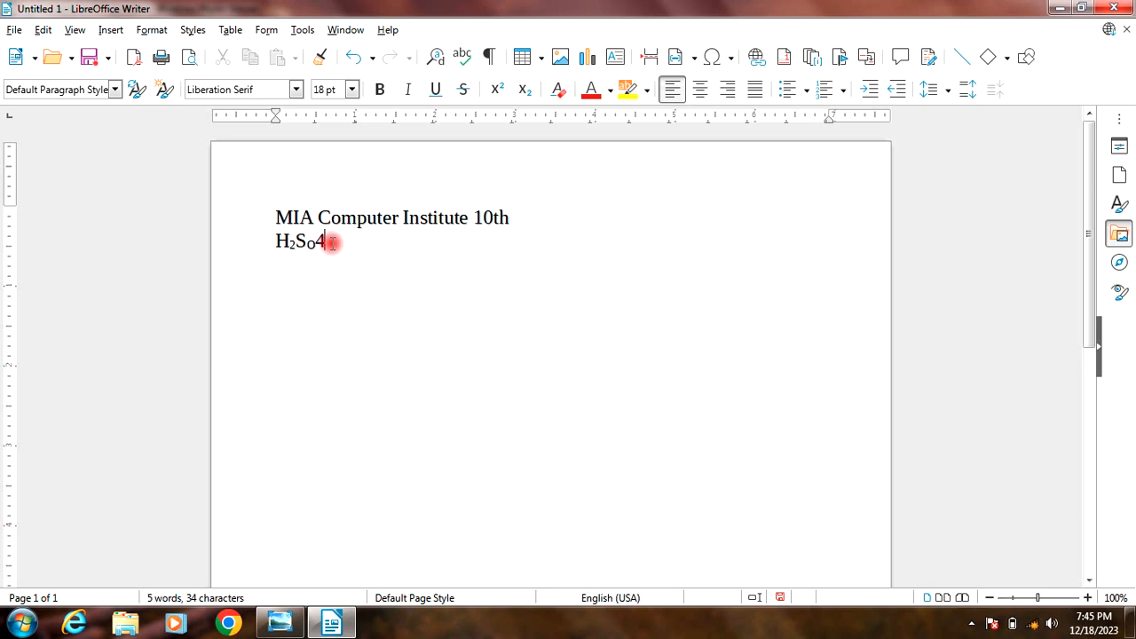
pyautogui.click(151, 30)
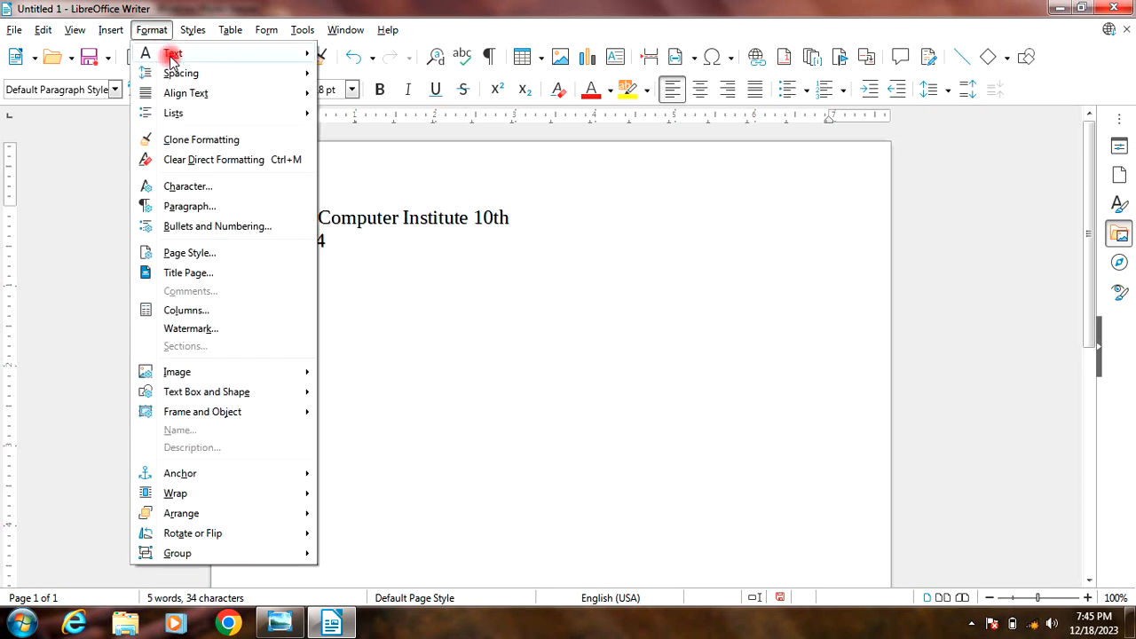
pyautogui.moveTo(169, 55)
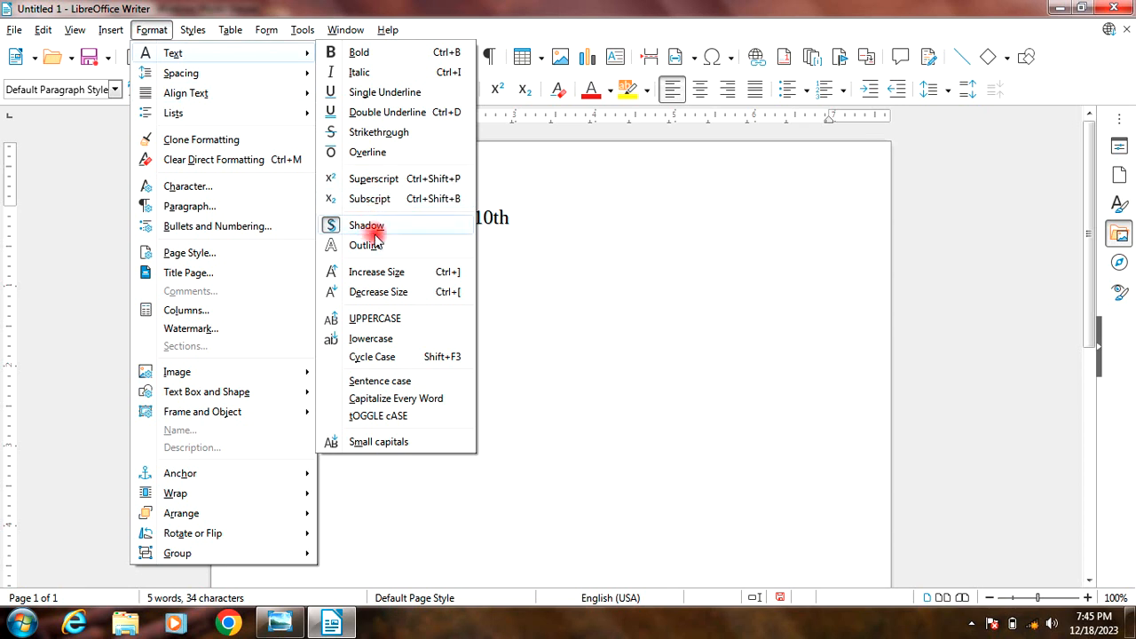
pyautogui.click(494, 275)
# Step: Remove the shadow effect from the words "MIA Computer Institute" in the first line
pyautogui.moveTo(468, 219); pyautogui.dragTo(262, 211)
pyautogui.click(152, 29)
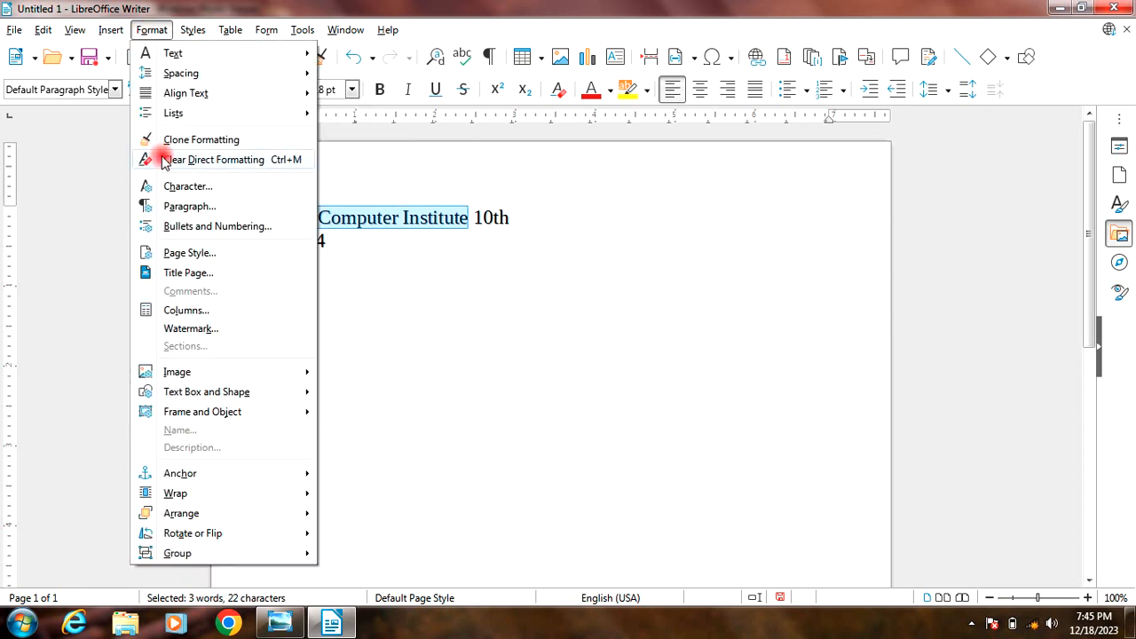
pyautogui.moveTo(173, 55)
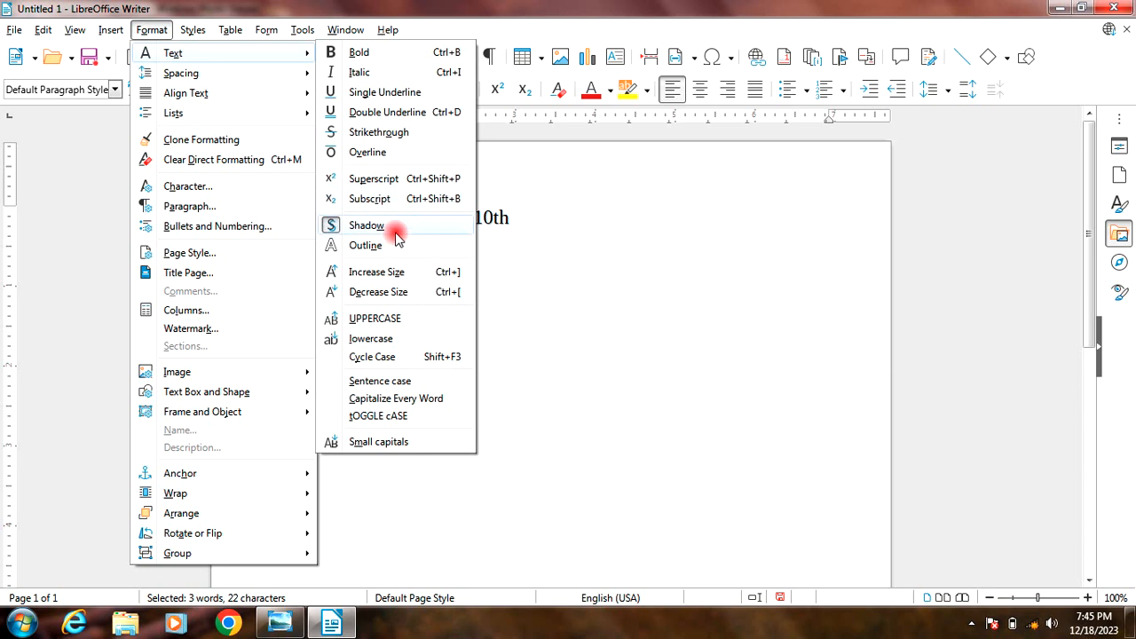
pyautogui.click(393, 227)
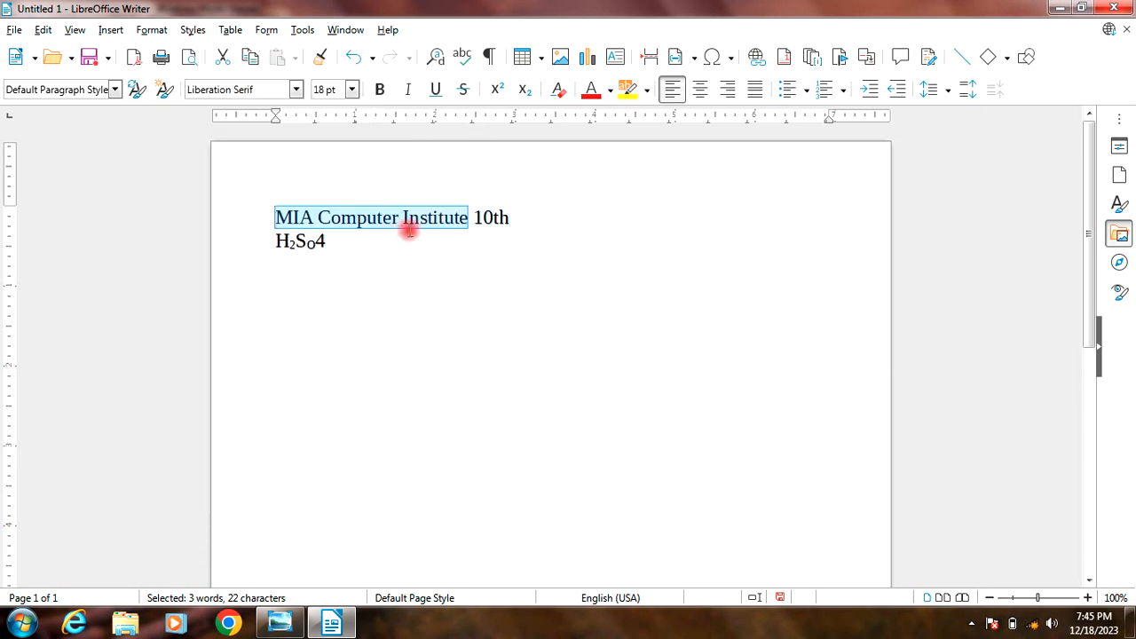
pyautogui.click(409, 229)
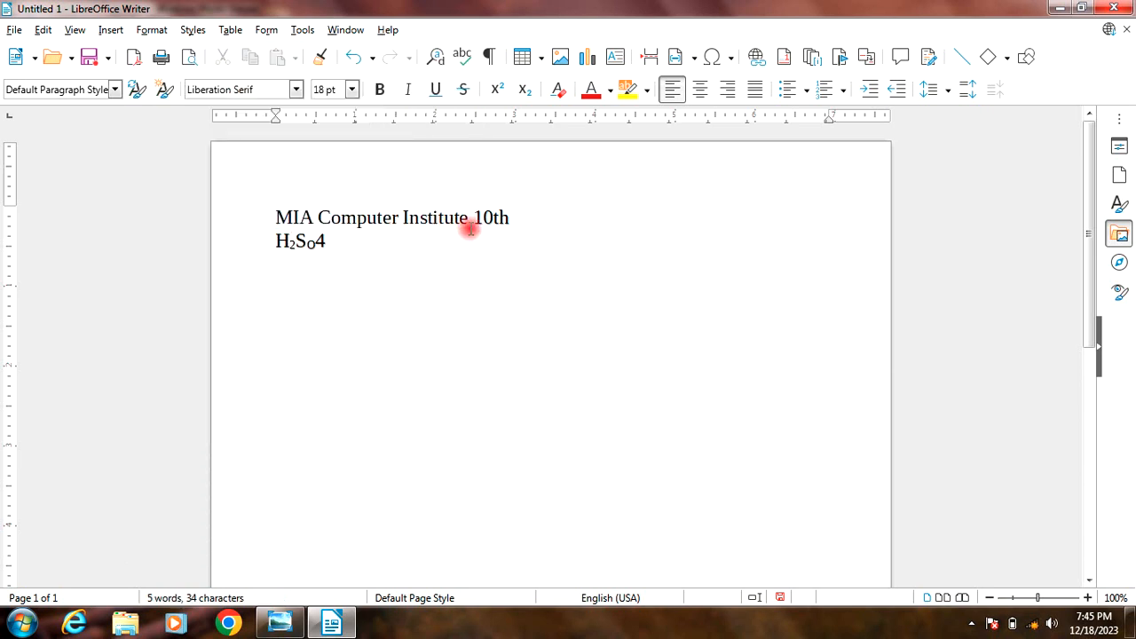
# Step: Turn off the Shadow effect on "MIA Computer Institute", leaving "10th" out of the selection
pyautogui.moveTo(471, 221); pyautogui.dragTo(246, 195)
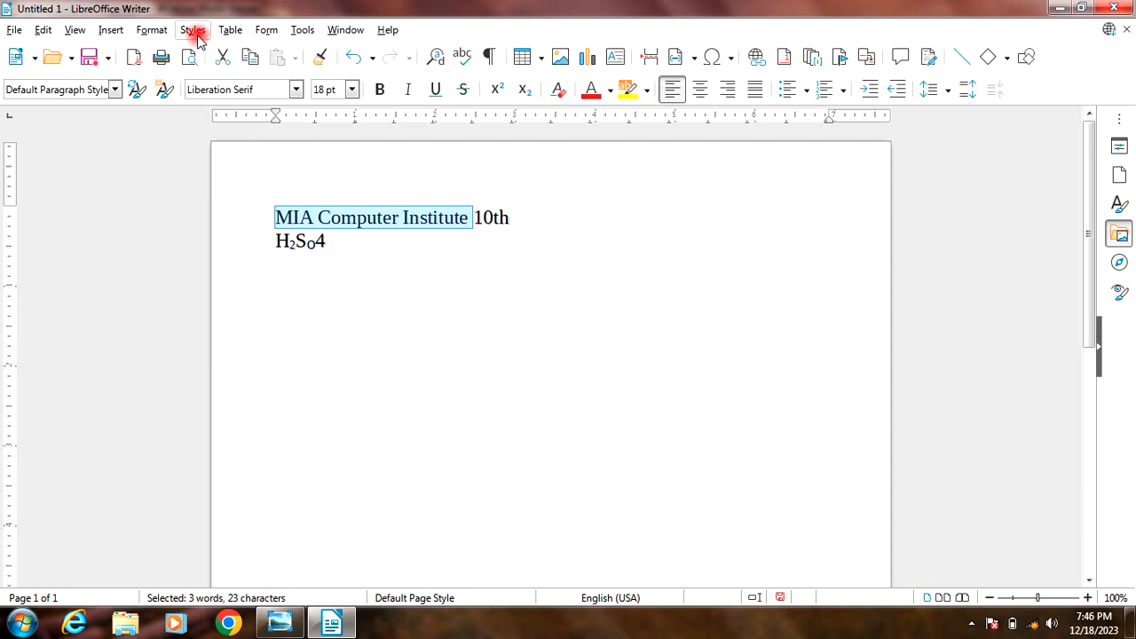
pyautogui.click(151, 32)
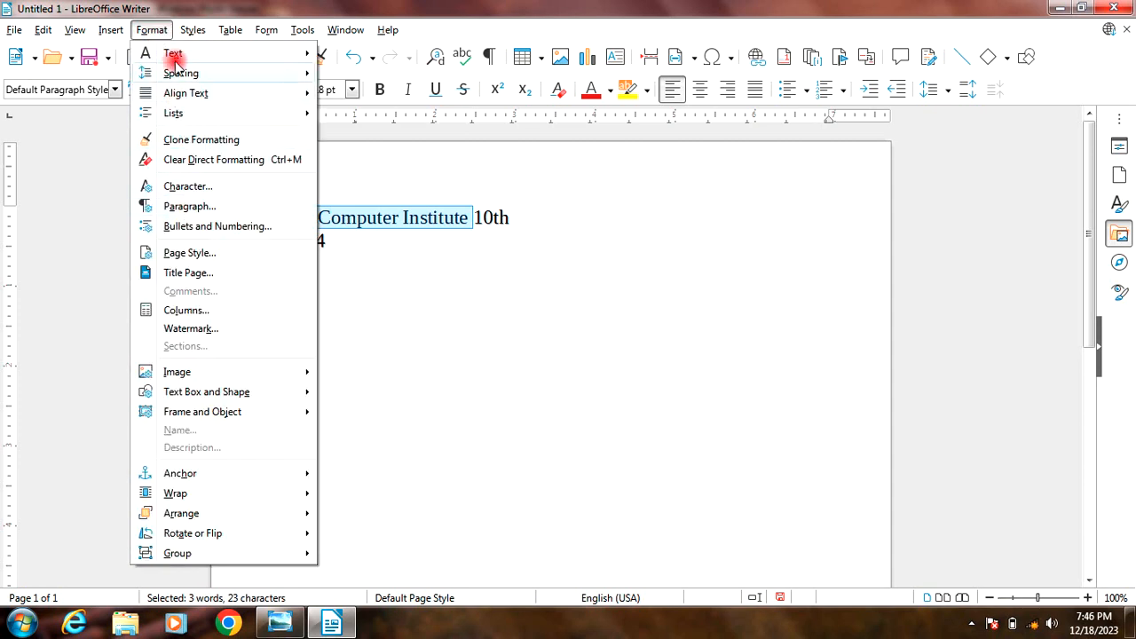
pyautogui.moveTo(173, 55)
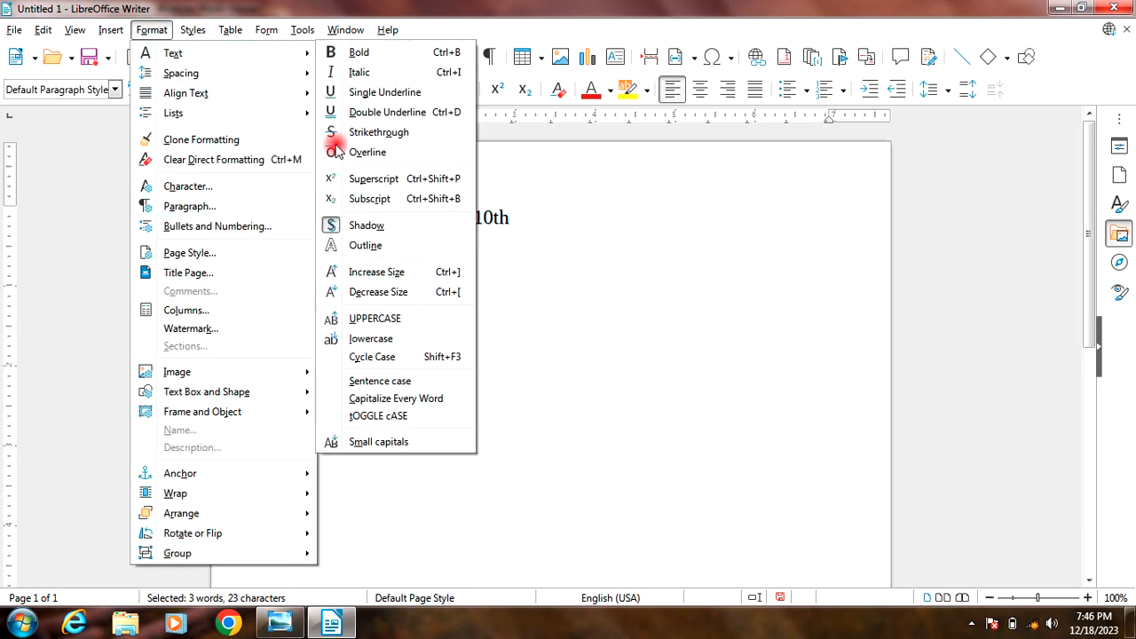
pyautogui.click(374, 227)
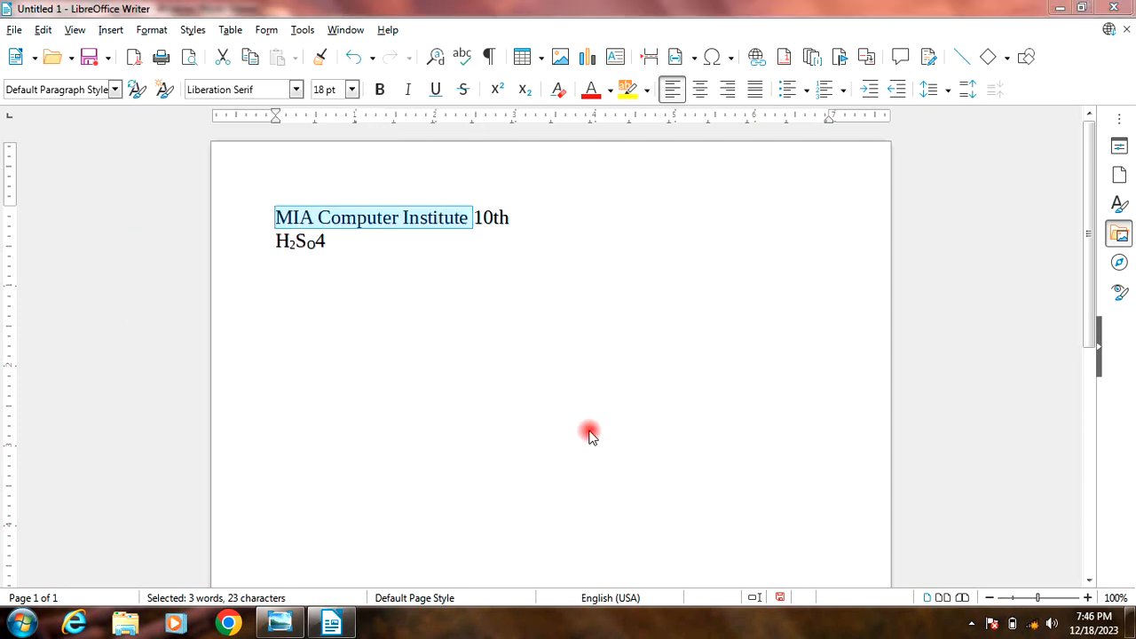
# Step: Apply the Shadow effect to only the words "MIA Computer" in the first line
pyautogui.click(1088, 598)
pyautogui.click(1088, 598)
pyautogui.click(1089, 598)
pyautogui.click(1088, 598)
pyautogui.click(347, 372)
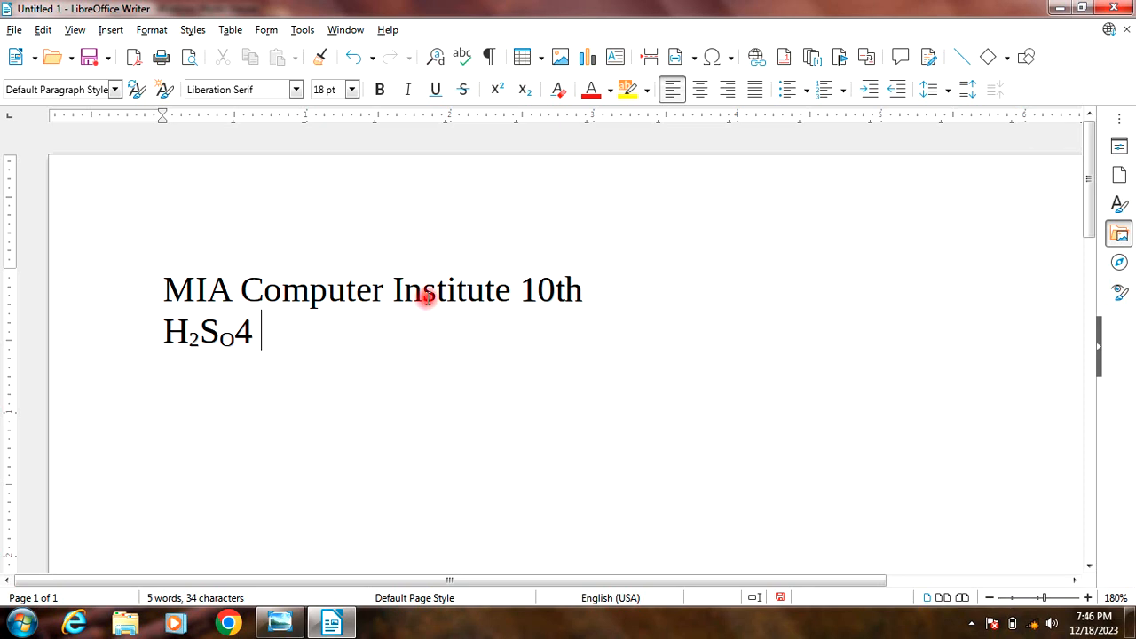
pyautogui.moveTo(165, 287); pyautogui.dragTo(383, 297)
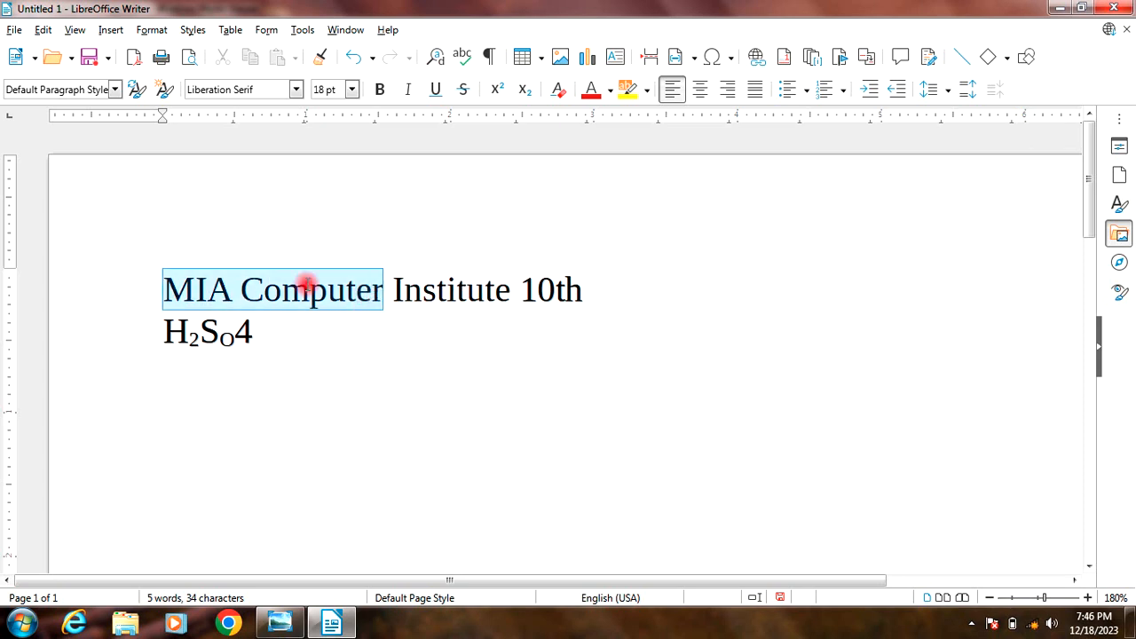
pyautogui.click(152, 30)
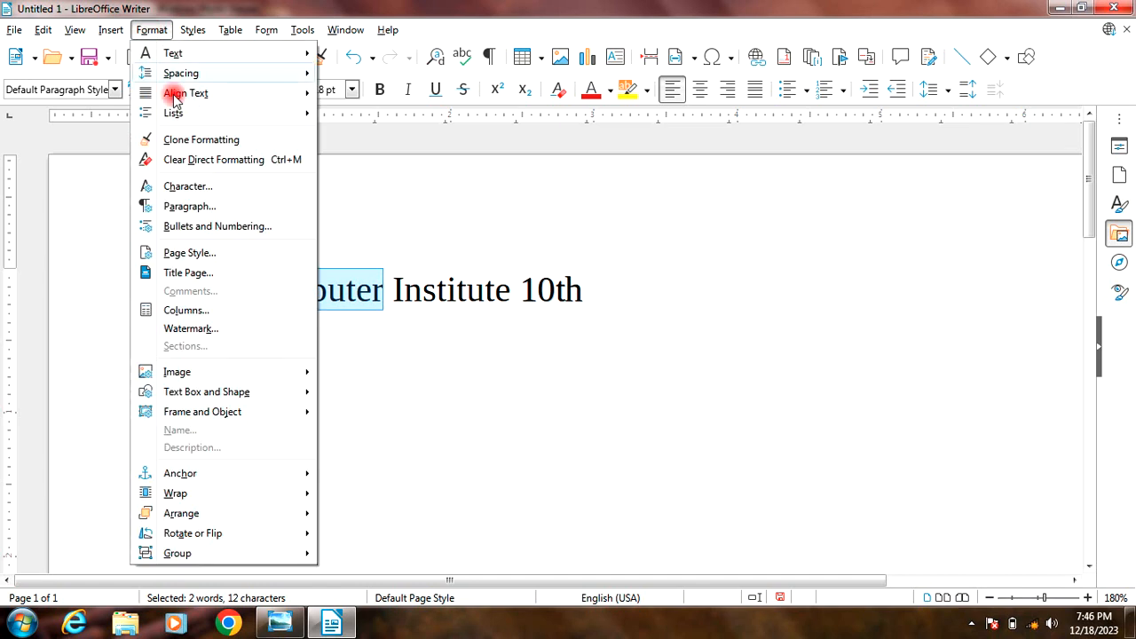
pyautogui.moveTo(174, 53)
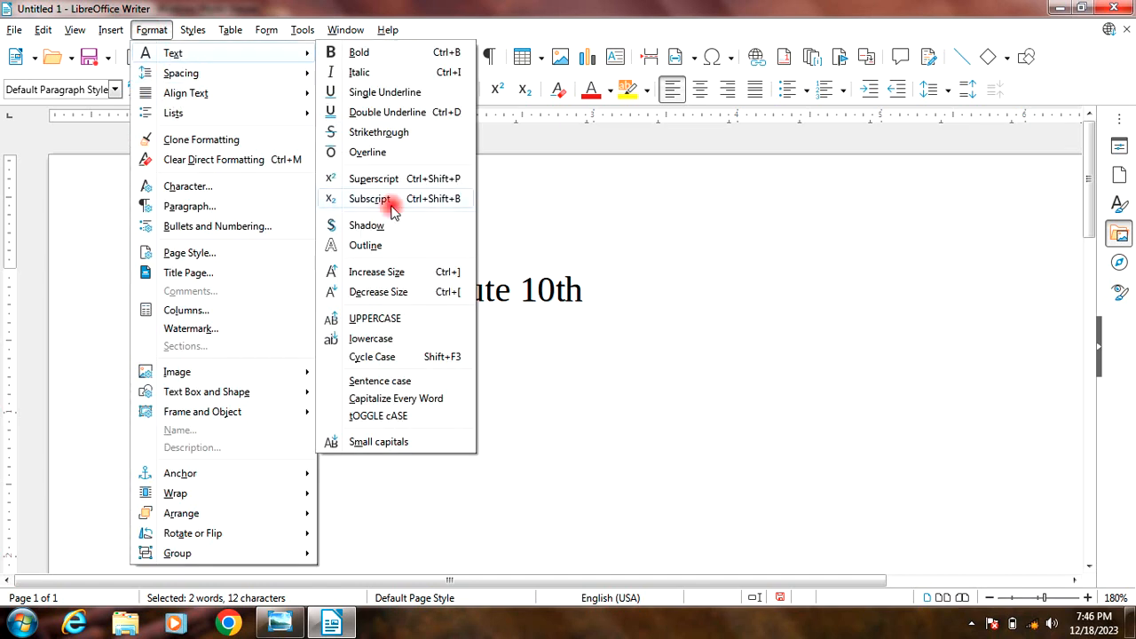
pyautogui.click(364, 229)
pyautogui.click(304, 300)
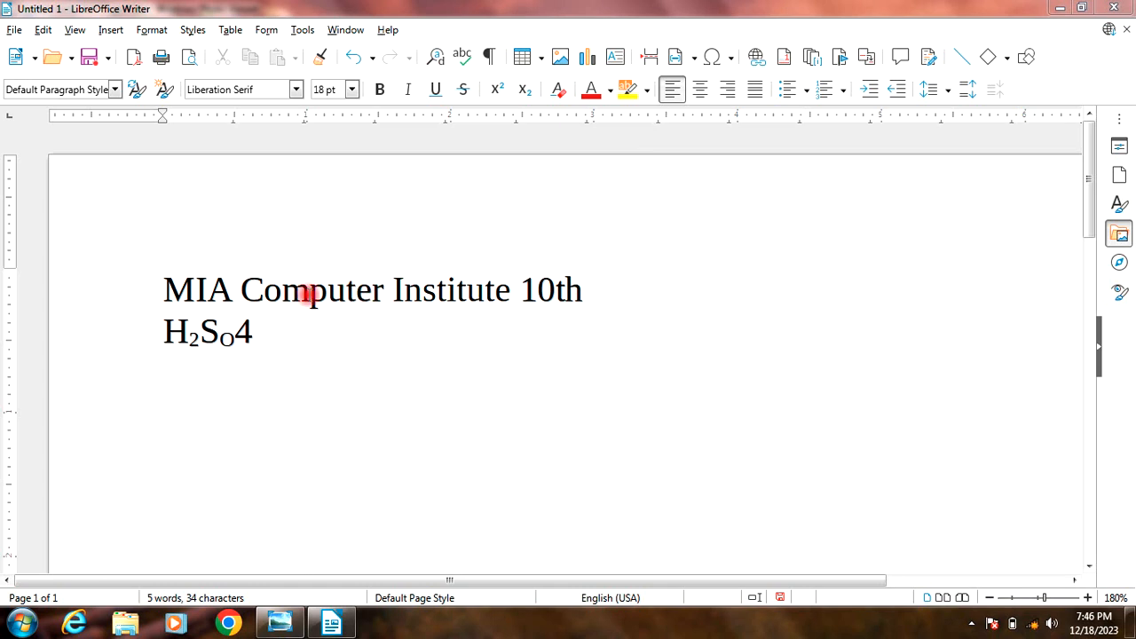
pyautogui.click(377, 291)
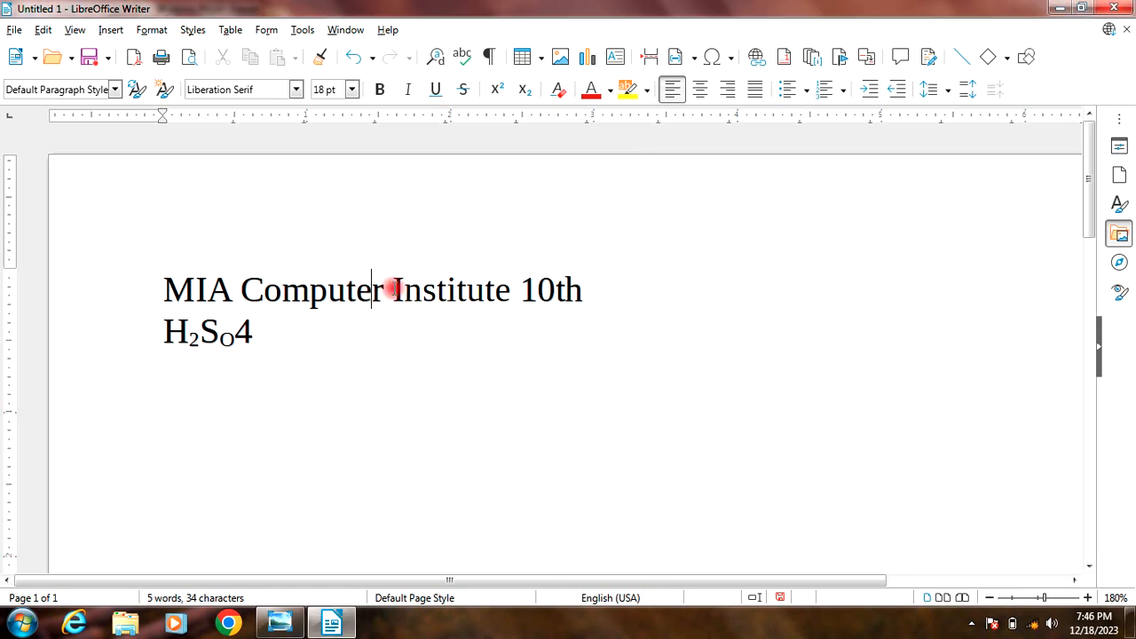
# Step: Remove the Shadow effect from the word "MIA" alone and return the page view to 100% zoom
pyautogui.moveTo(233, 288); pyautogui.dragTo(156, 288)
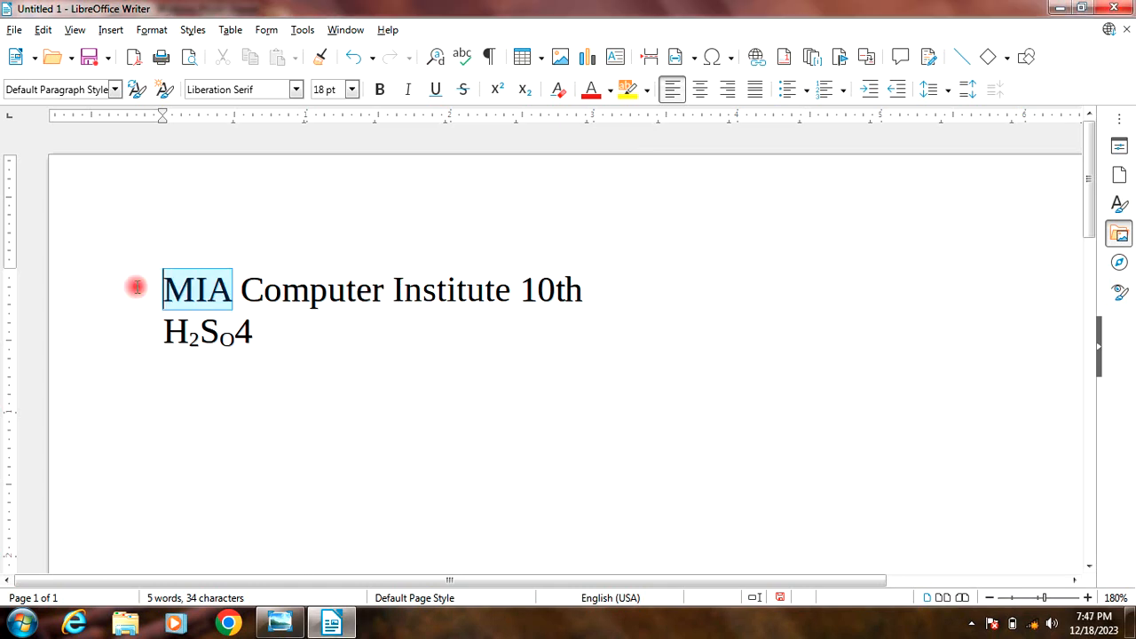
pyautogui.click(152, 31)
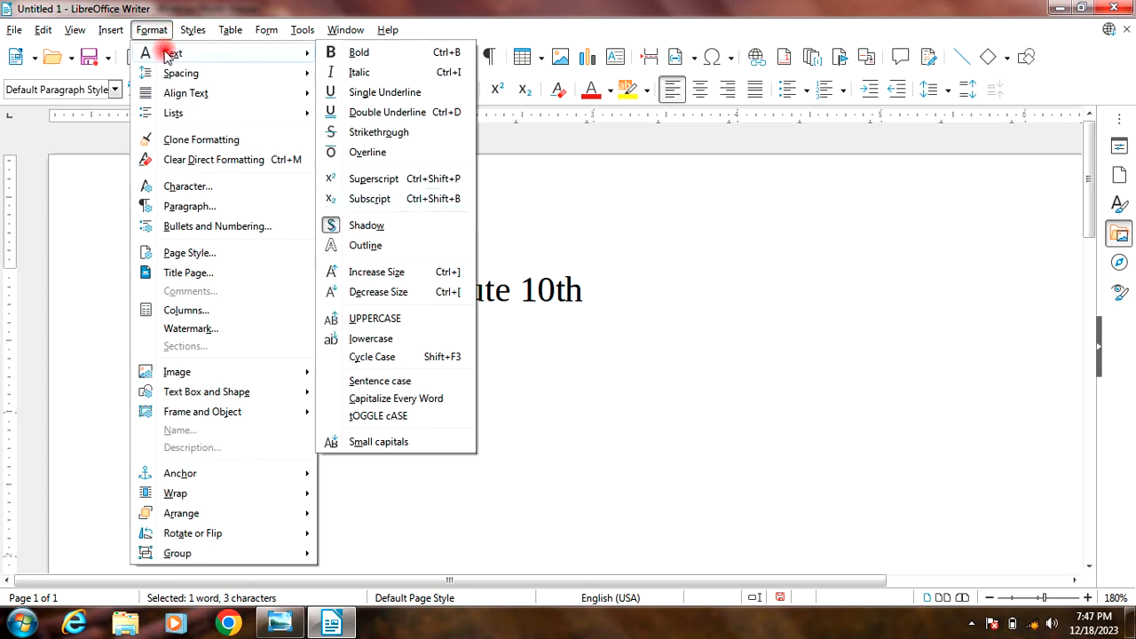
pyautogui.click(363, 240)
pyautogui.click(304, 338)
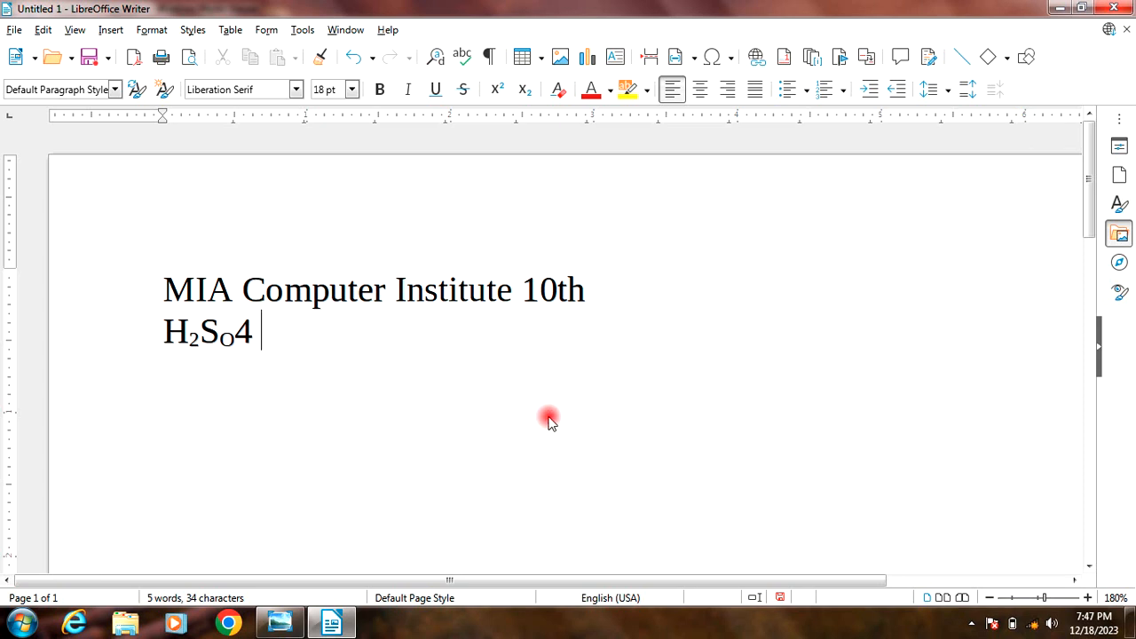
pyautogui.click(1010, 601)
pyautogui.click(1037, 601)
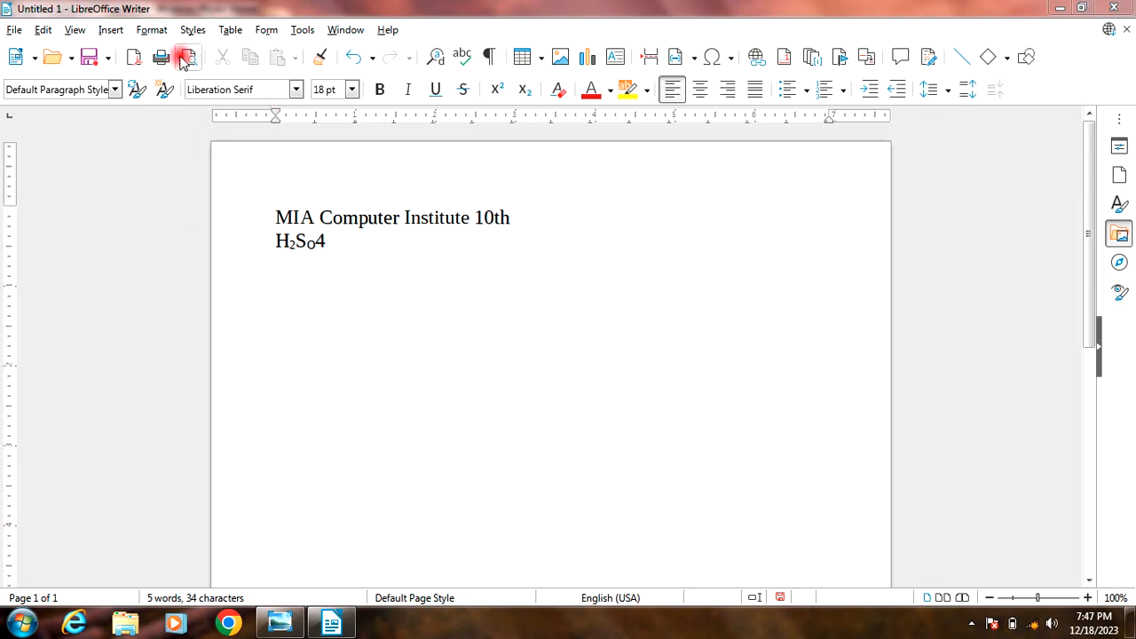
# Step: Apply the Outline effect to the whole first line, "MIA Computer Institute 10th"
pyautogui.click(147, 31)
pyautogui.moveTo(169, 55)
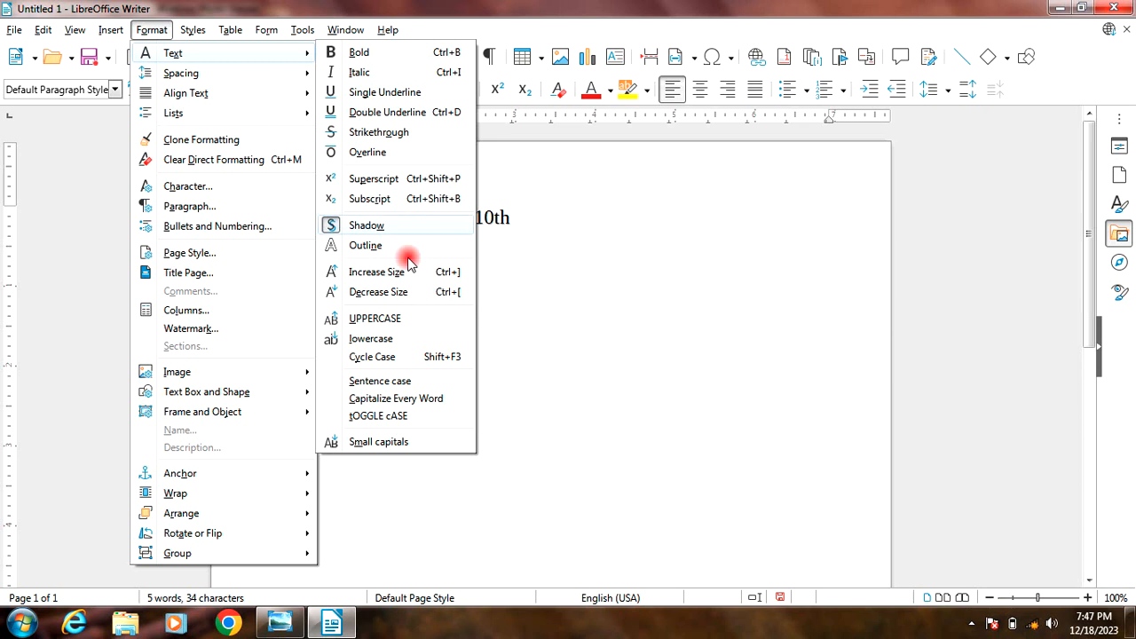
pyautogui.click(365, 249)
pyautogui.moveTo(513, 219); pyautogui.dragTo(271, 219)
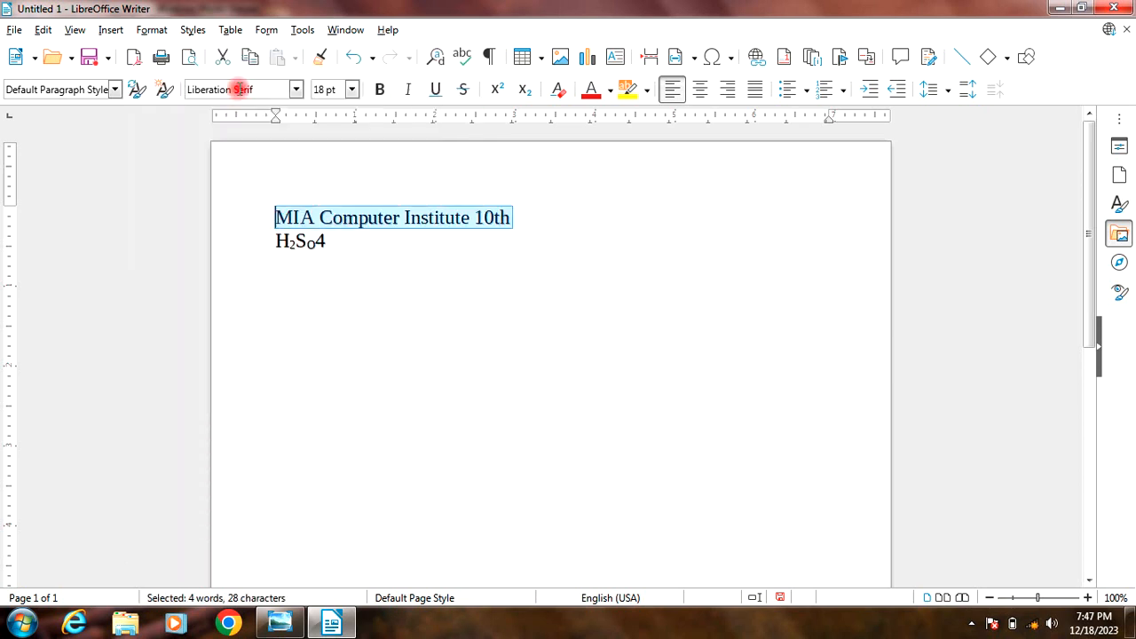
pyautogui.click(151, 31)
pyautogui.moveTo(189, 55)
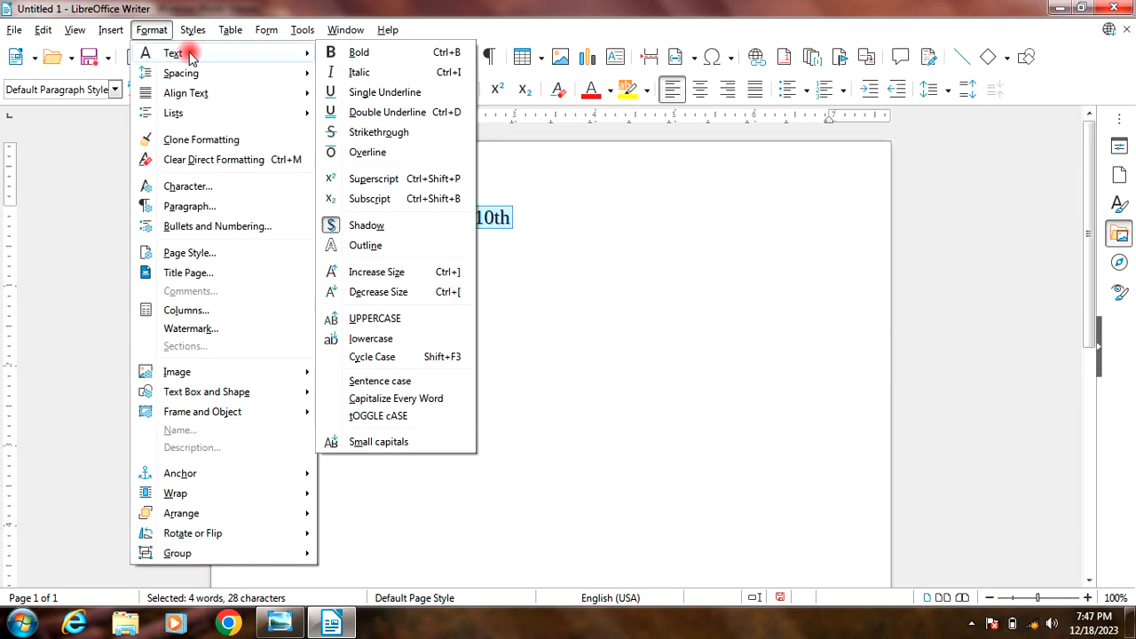
pyautogui.click(365, 247)
pyautogui.click(368, 245)
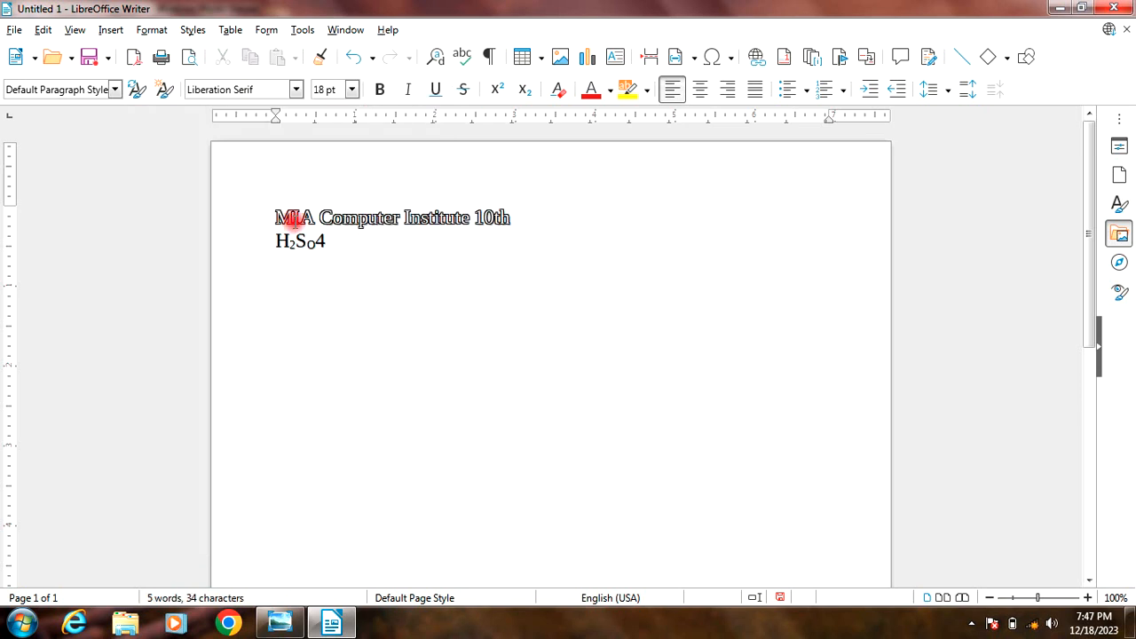
# Step: Set the font size of the first line, "MIA Computer Institute 10th", to 28 pt
pyautogui.moveTo(525, 213); pyautogui.dragTo(269, 211)
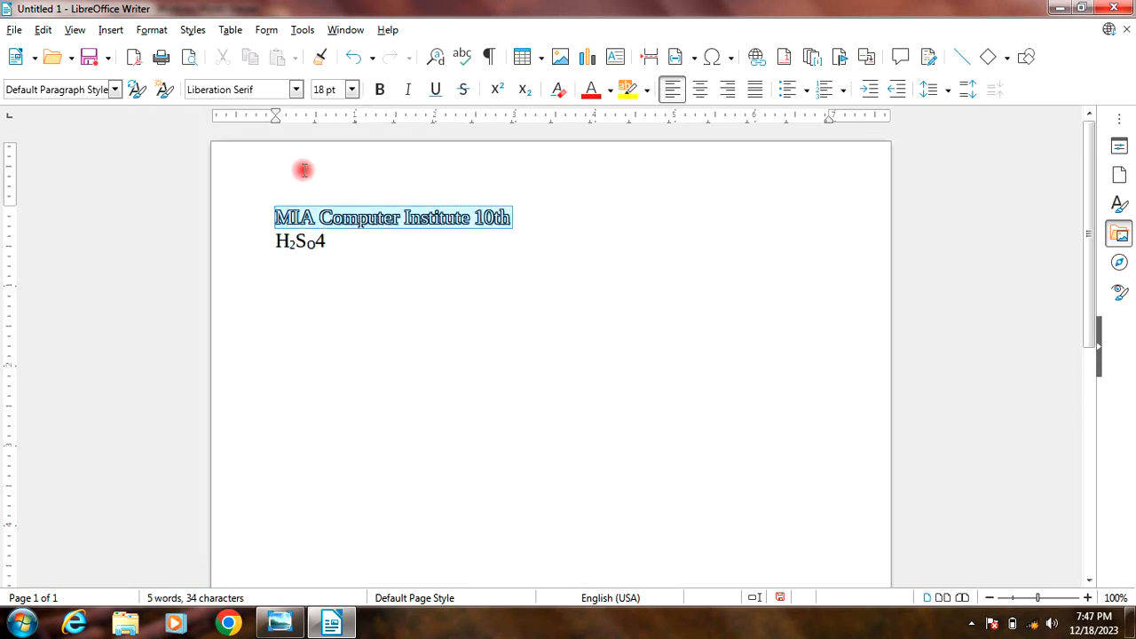
pyautogui.click(352, 89)
pyautogui.click(324, 282)
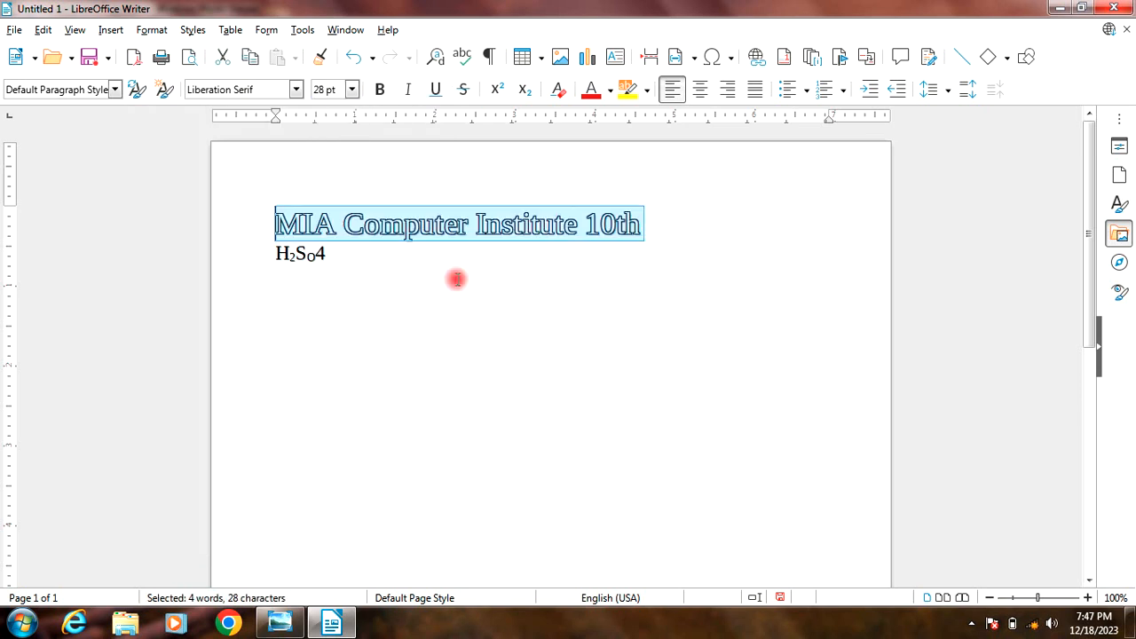
pyautogui.click(457, 279)
# Step: Remove the Outline effect from the whole line "MIA Computer Institute 10th"
pyautogui.moveTo(641, 225); pyautogui.dragTo(271, 224)
pyautogui.click(158, 37)
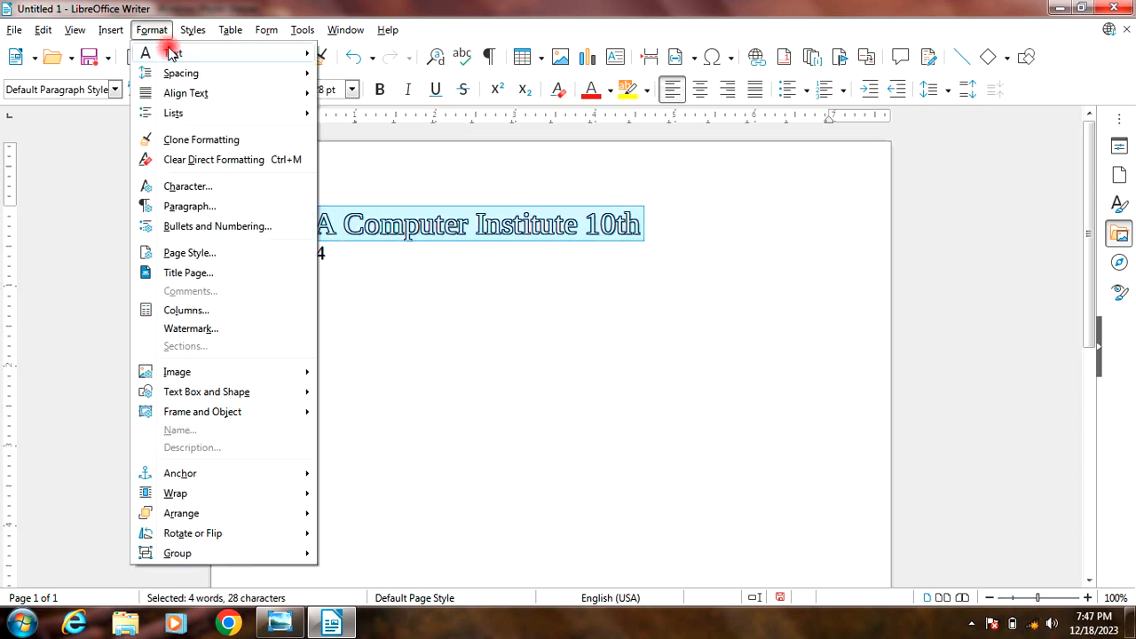
pyautogui.moveTo(171, 53)
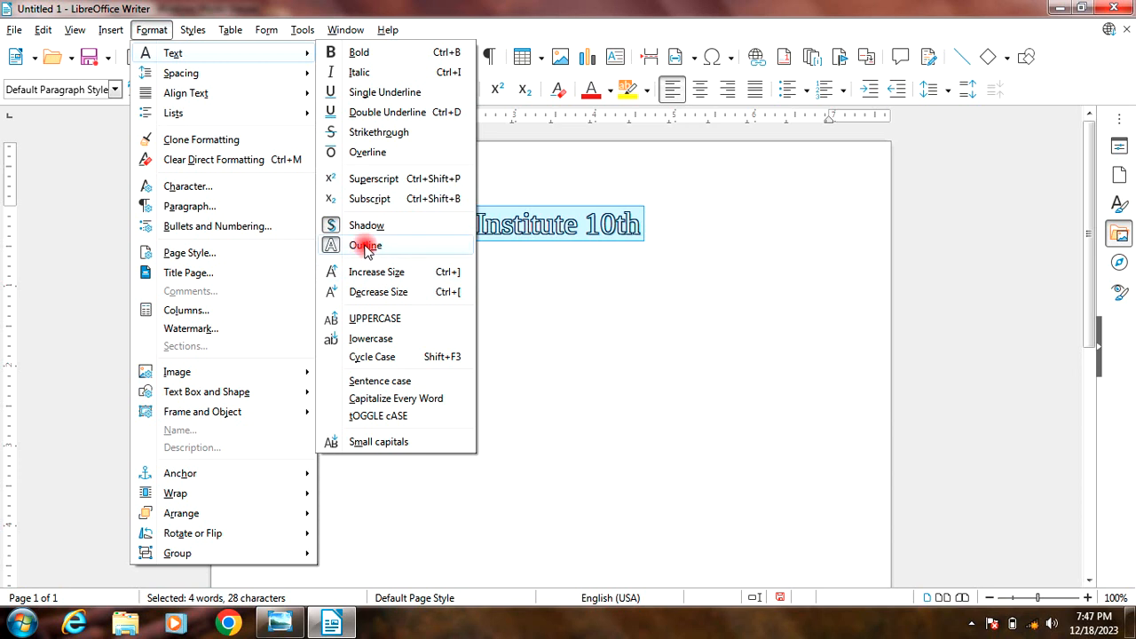
pyautogui.click(366, 249)
# Step: Apply the Shadow effect to the entire first line, including "10th"
pyautogui.click(154, 29)
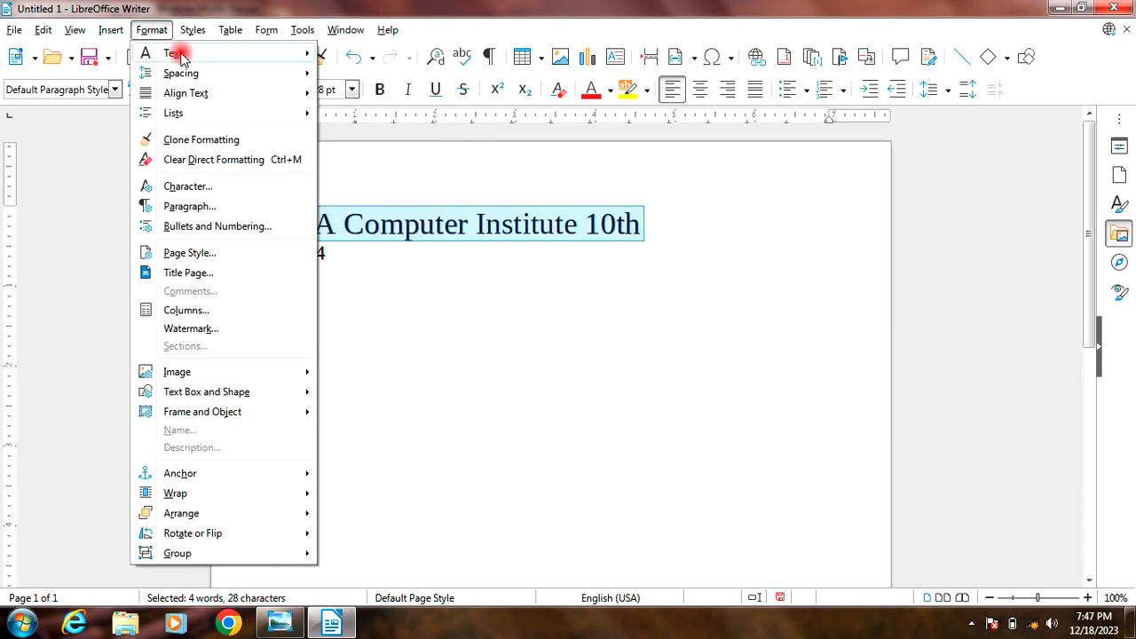
pyautogui.moveTo(180, 55)
pyautogui.click(376, 225)
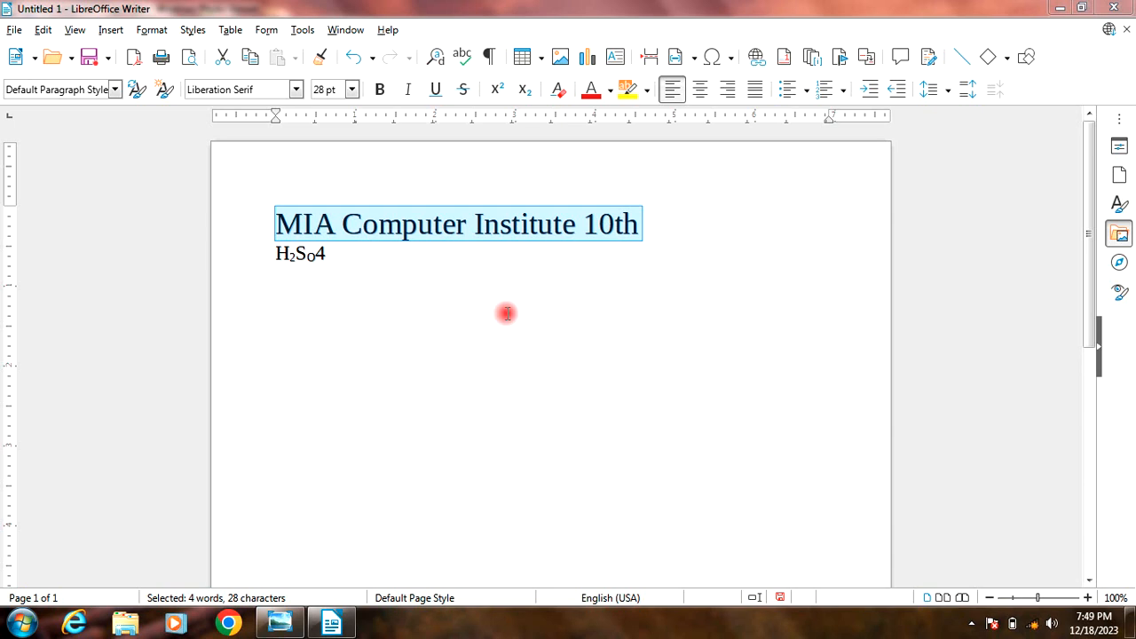
pyautogui.click(444, 228)
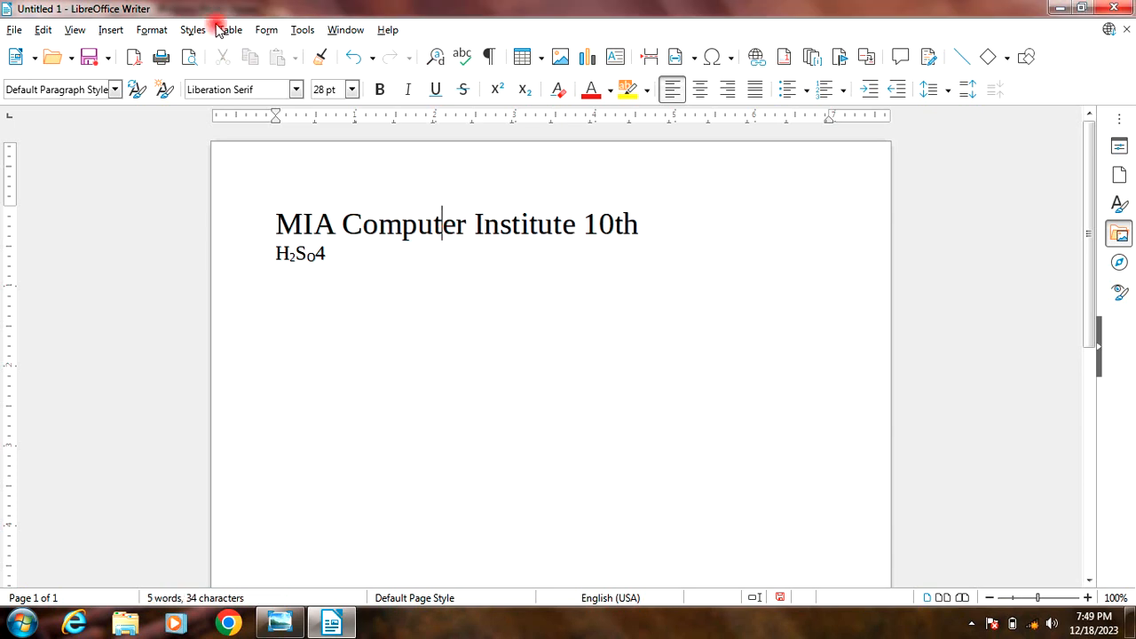
pyautogui.click(152, 29)
pyautogui.moveTo(171, 53)
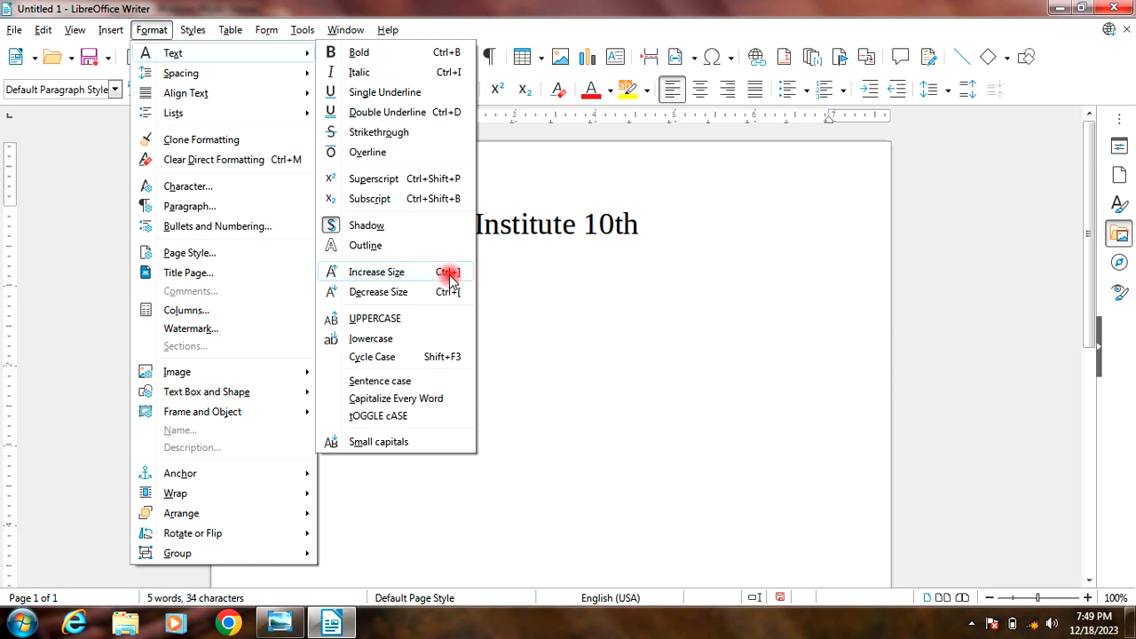
pyautogui.click(578, 263)
# Step: Enlarge the text of the line "MIA Computer Institute 10th" in several steps with the Increase Size command
pyautogui.moveTo(642, 223); pyautogui.dragTo(263, 224)
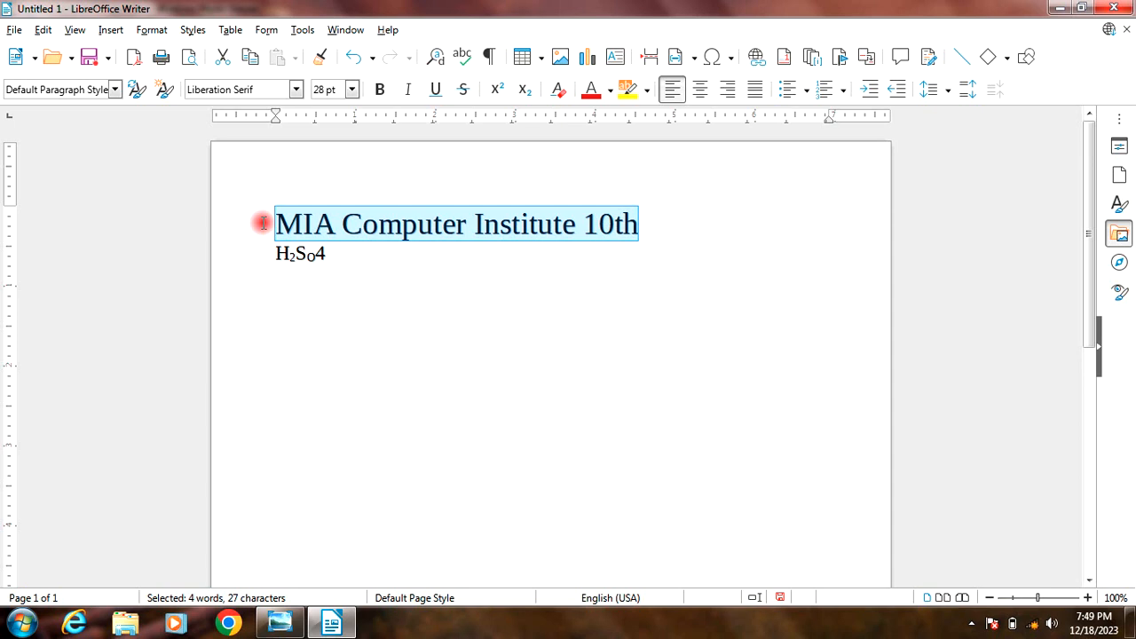
pyautogui.write('}')
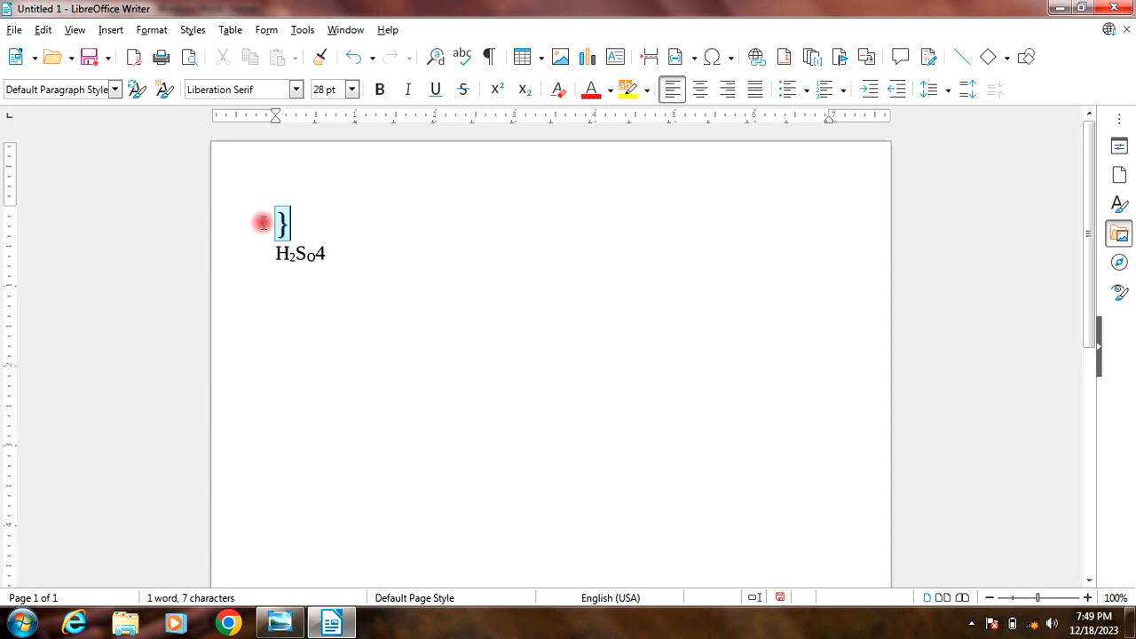
pyautogui.hotkey('ctrl', 'z')
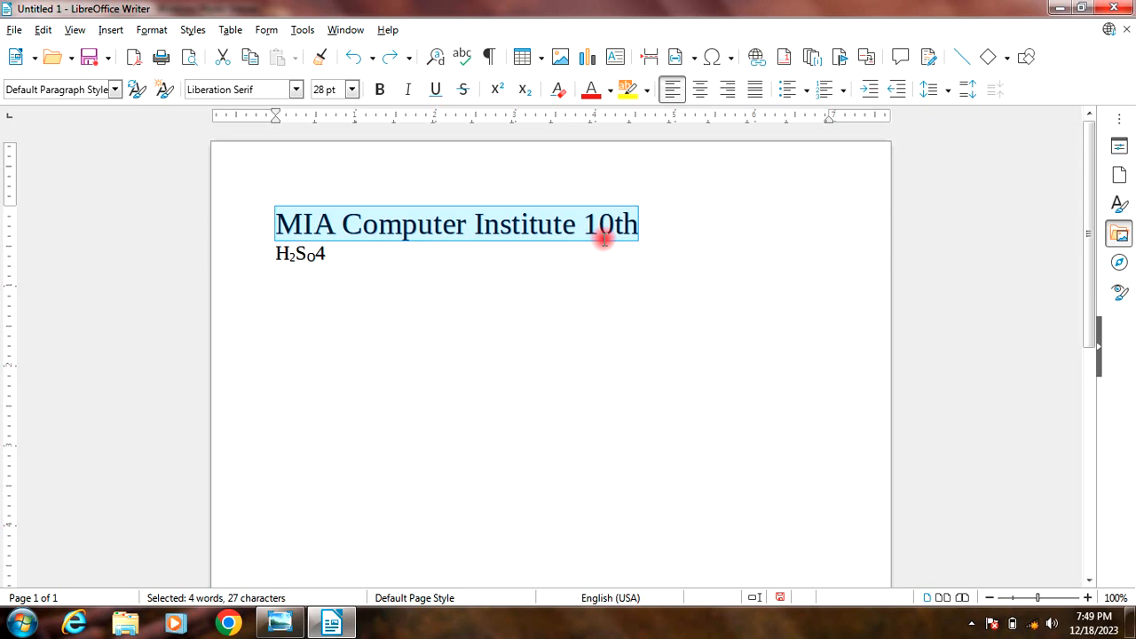
pyautogui.hotkey('ctrl', ']')
pyautogui.hotkey('ctrl', ']')
pyautogui.hotkey('ctrl', ']')
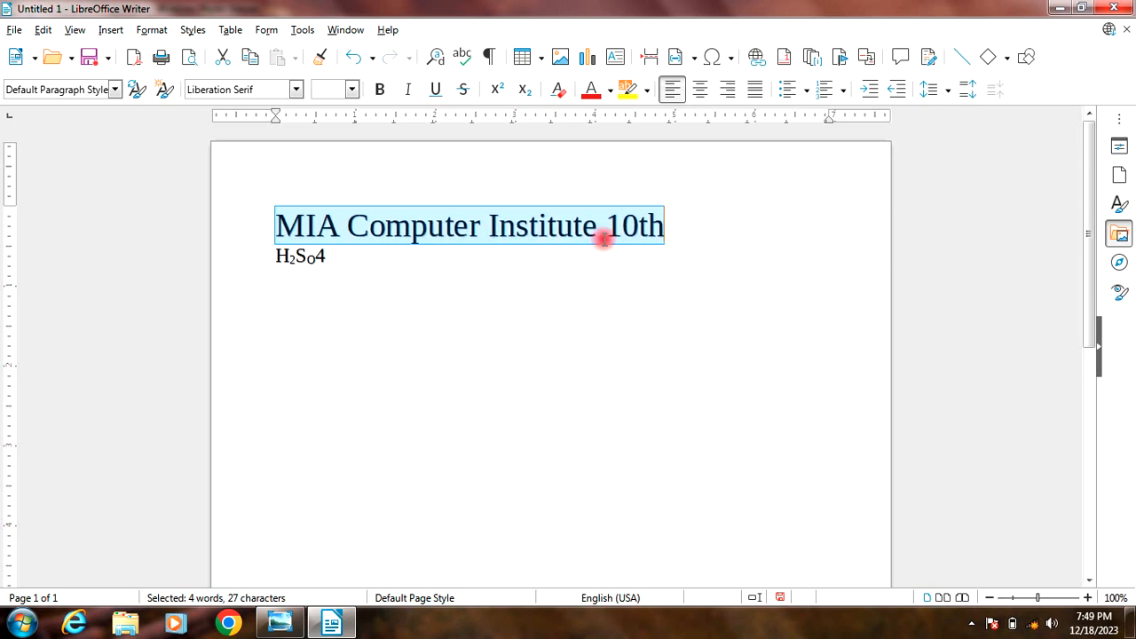
pyautogui.hotkey('ctrl', ']')
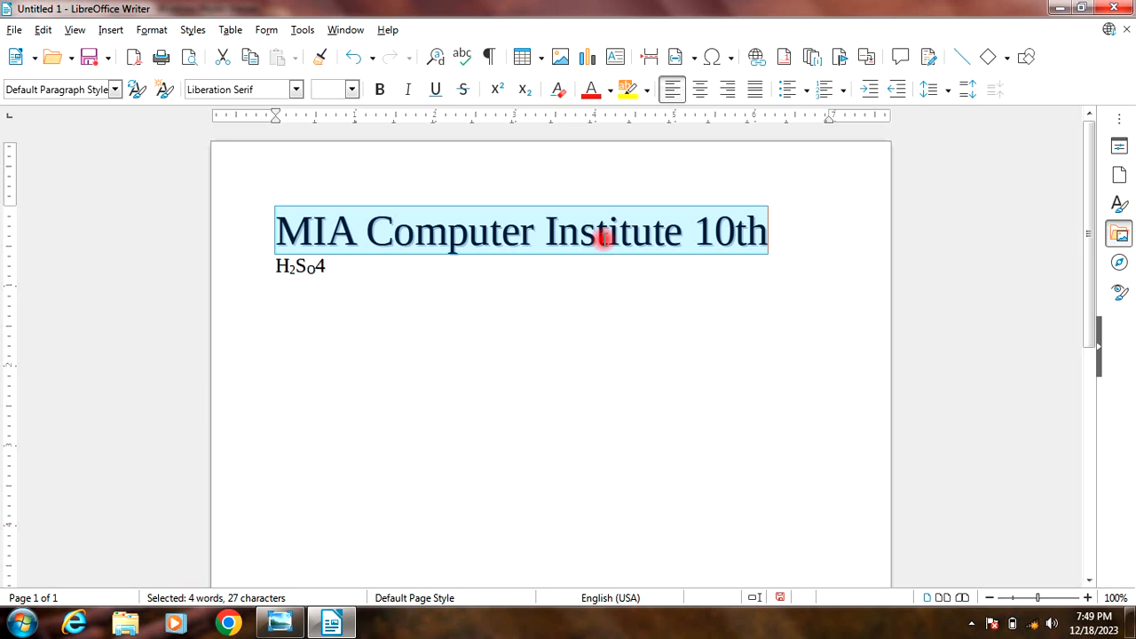
# Step: Shrink the first line's text with repeated Decrease Size commands, back to its size before the enlargement
pyautogui.hotkey('ctrl', '[')
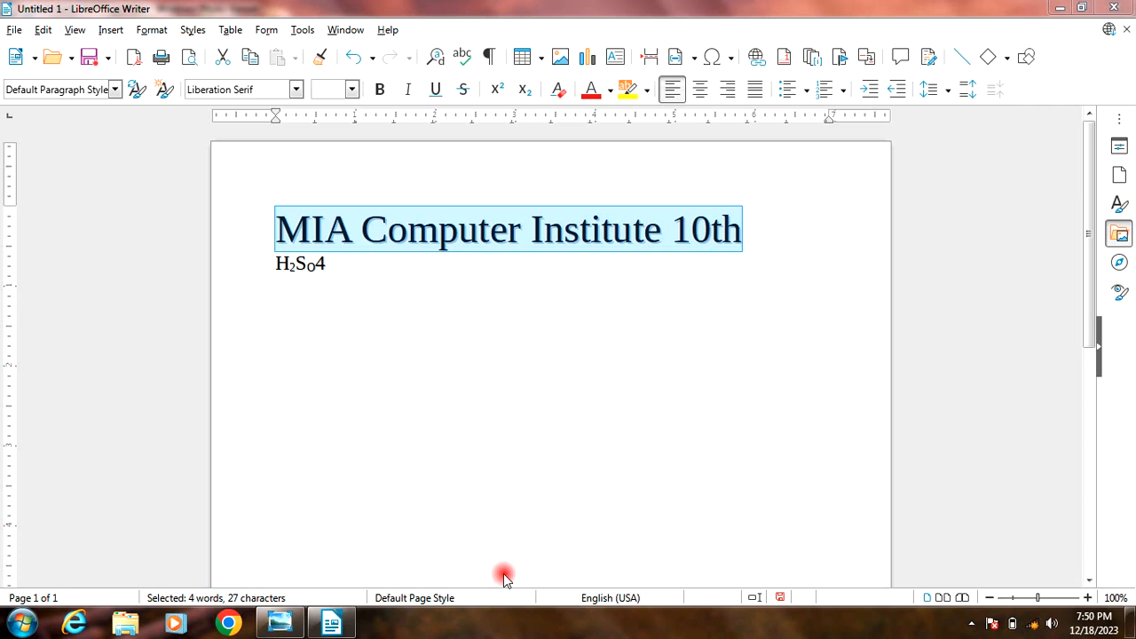
pyautogui.hotkey('shift', 'End')
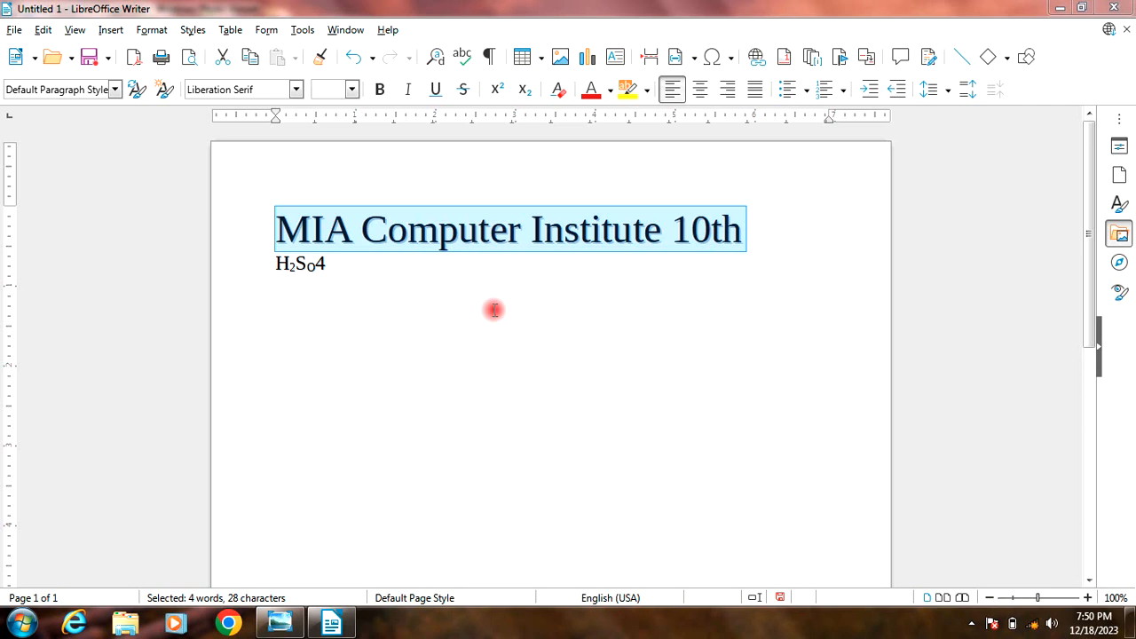
pyautogui.click(591, 228)
pyautogui.moveTo(748, 224); pyautogui.dragTo(262, 209)
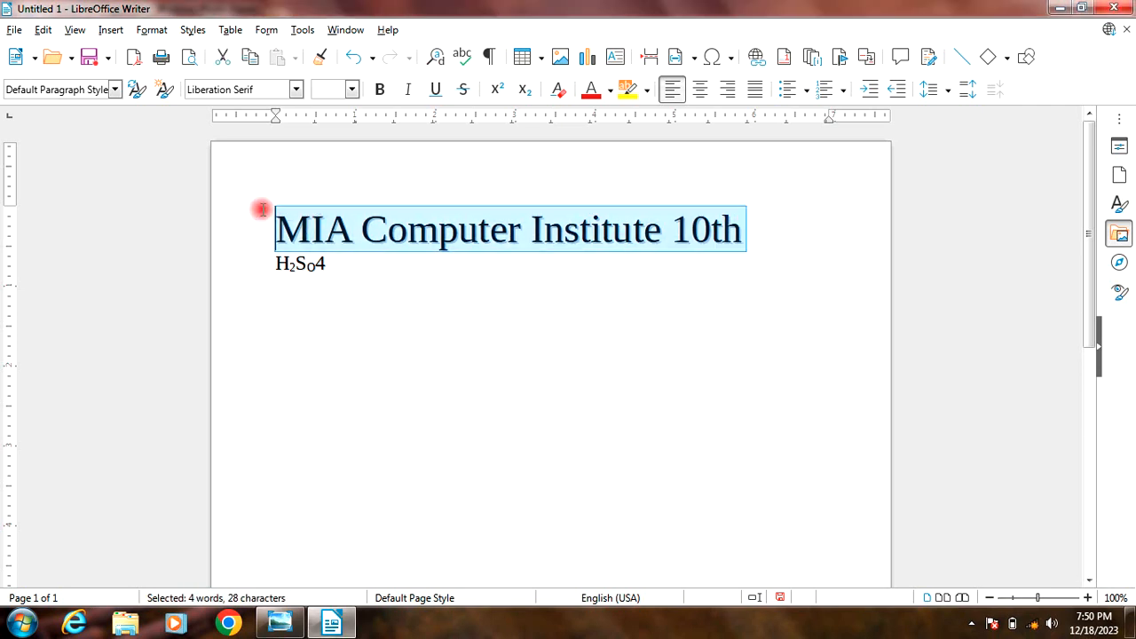
pyautogui.hotkey('ctrl', '[')
pyautogui.hotkey('ctrl', '[')
pyautogui.hotkey('ctrl', '[')
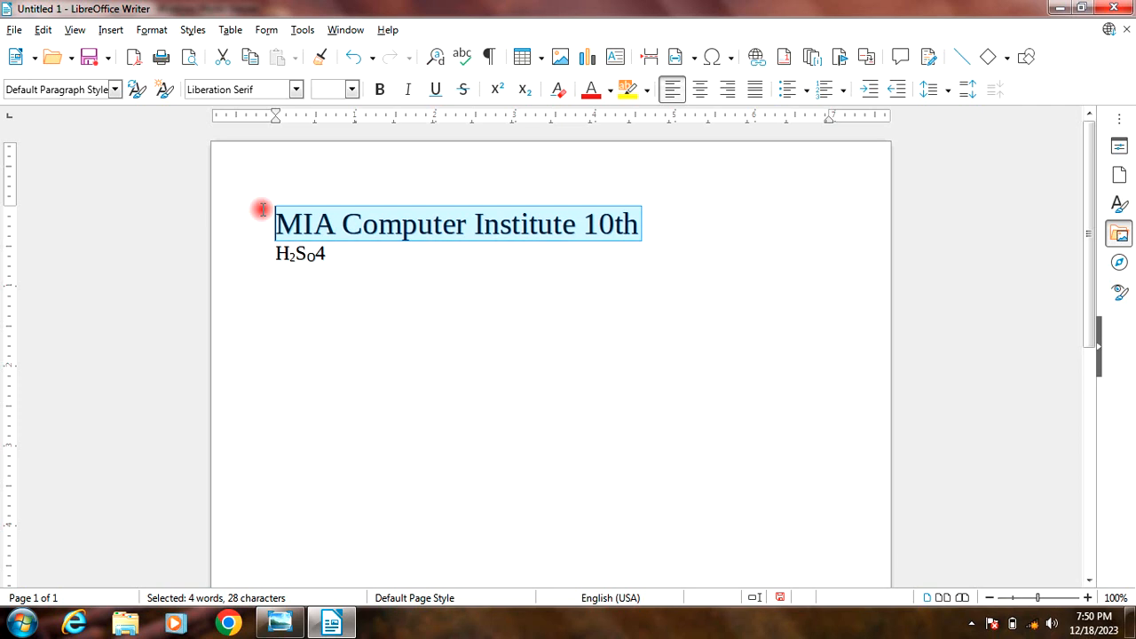
# Step: Enlarge the selected first line to 36 pt with Increase Size and convert its letters to UPPERCASE
pyautogui.hotkey('ctrl', ']')
pyautogui.hotkey('ctrl', ']')
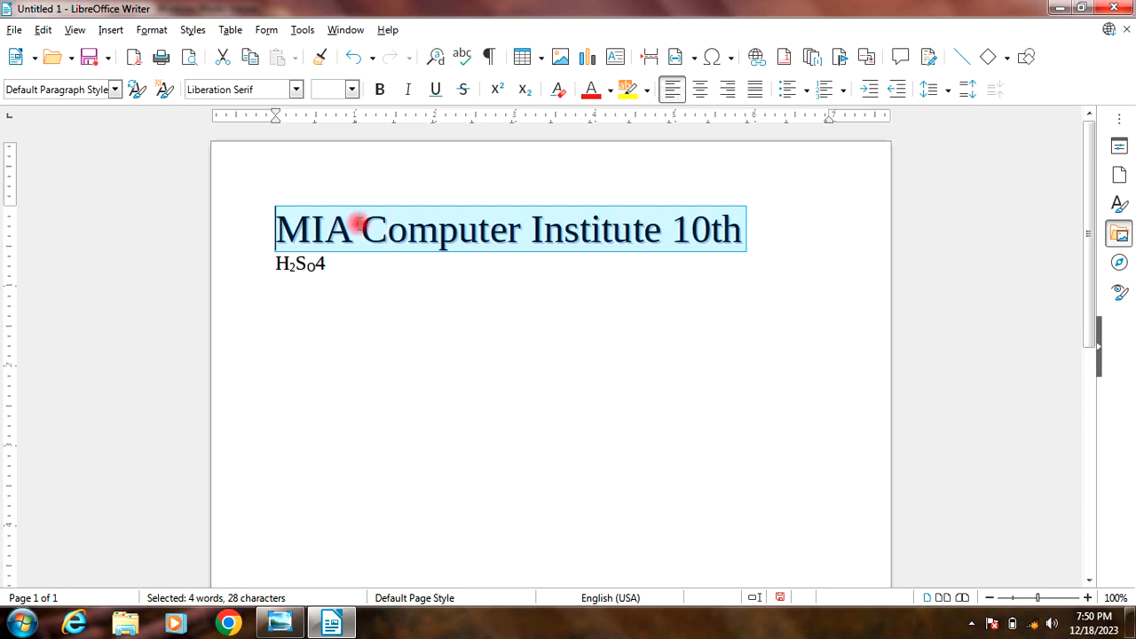
pyautogui.click(151, 29)
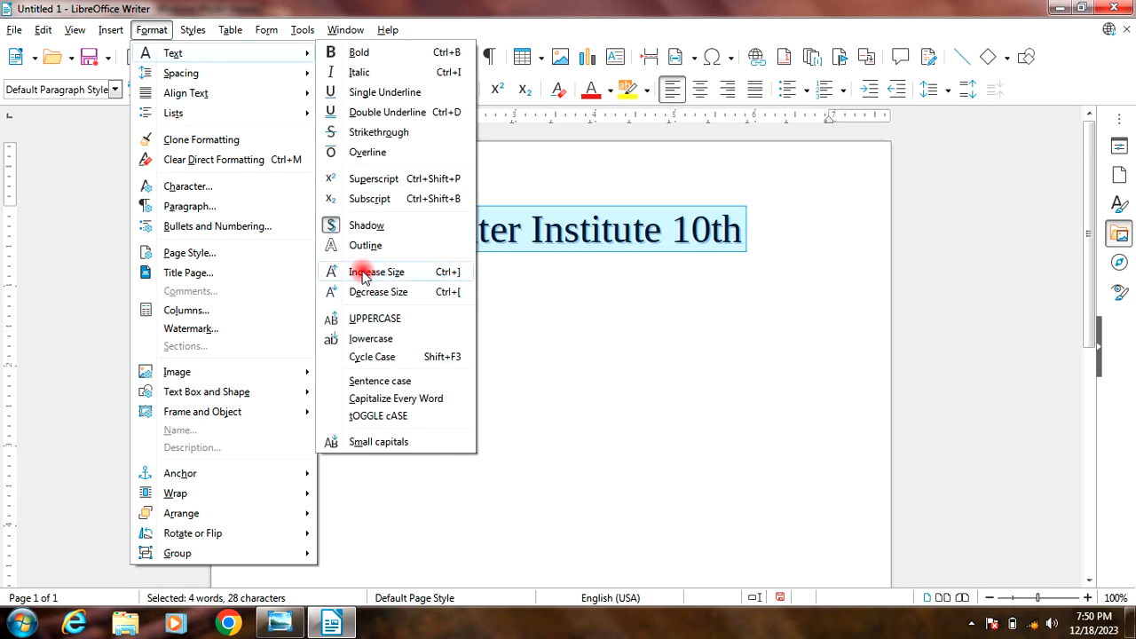
pyautogui.click(371, 320)
# Step: Delete the H2So4 line and the "10th" after "MIA COMPUTER INSTITUTE"
pyautogui.moveTo(381, 284); pyautogui.dragTo(228, 263)
pyautogui.press('BackSpace')
pyautogui.press('BackSpace')
pyautogui.press('BackSpace')
# Step: Remove the Shadow effect from the whole "MIA COMPUTER INSTITUTE" line and apply it again
pyautogui.moveTo(264, 223); pyautogui.dragTo(794, 264)
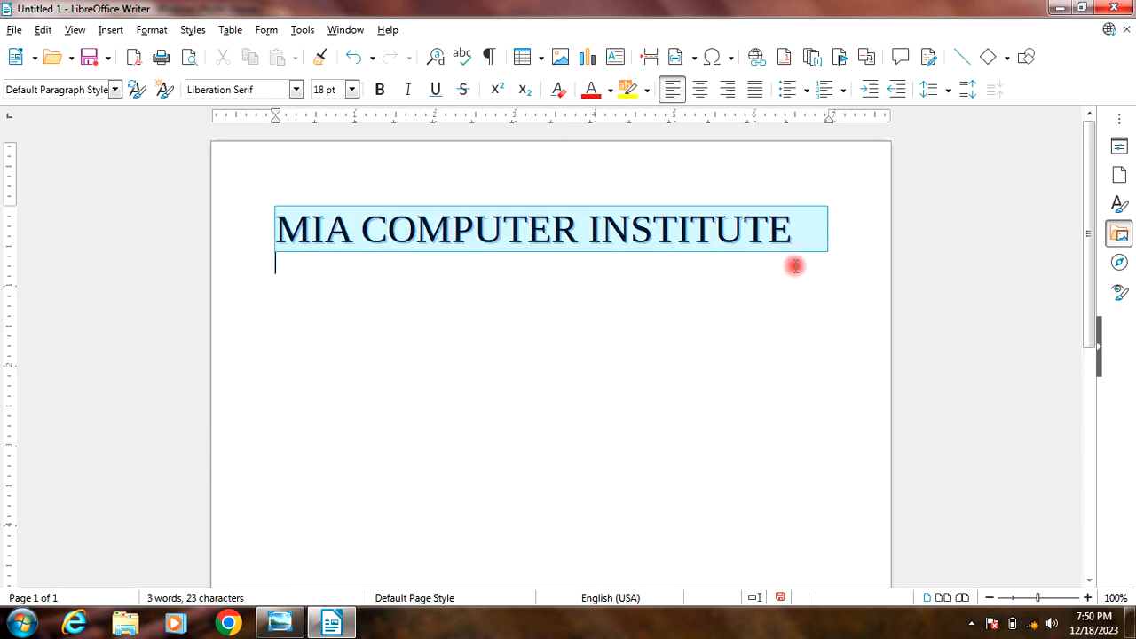
pyautogui.click(153, 30)
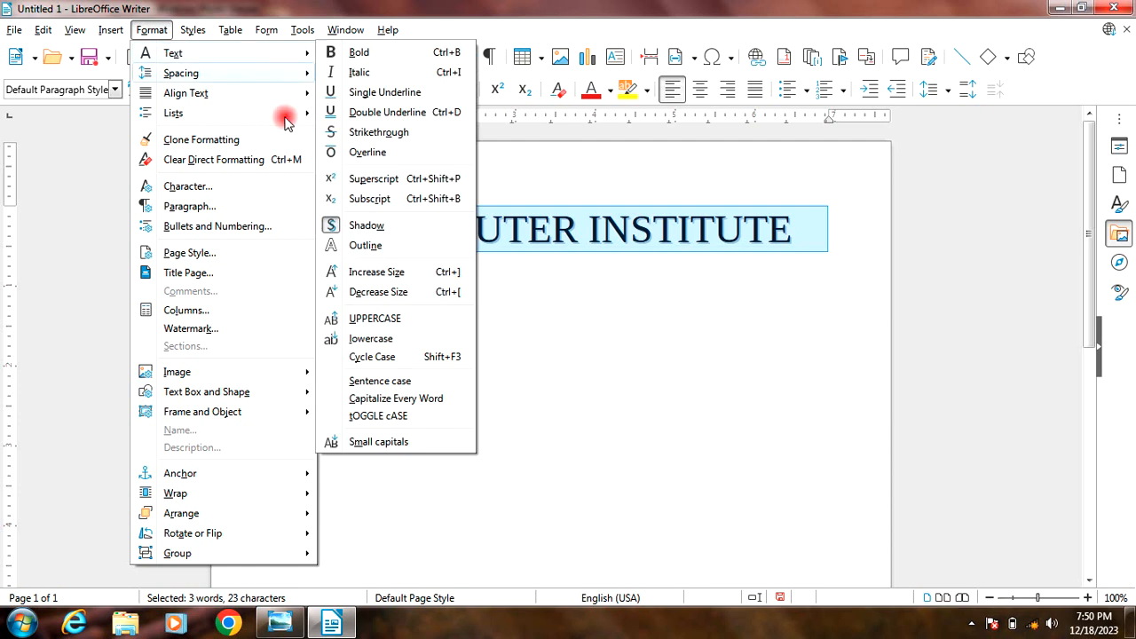
pyautogui.click(411, 227)
pyautogui.moveTo(280, 222); pyautogui.dragTo(816, 261)
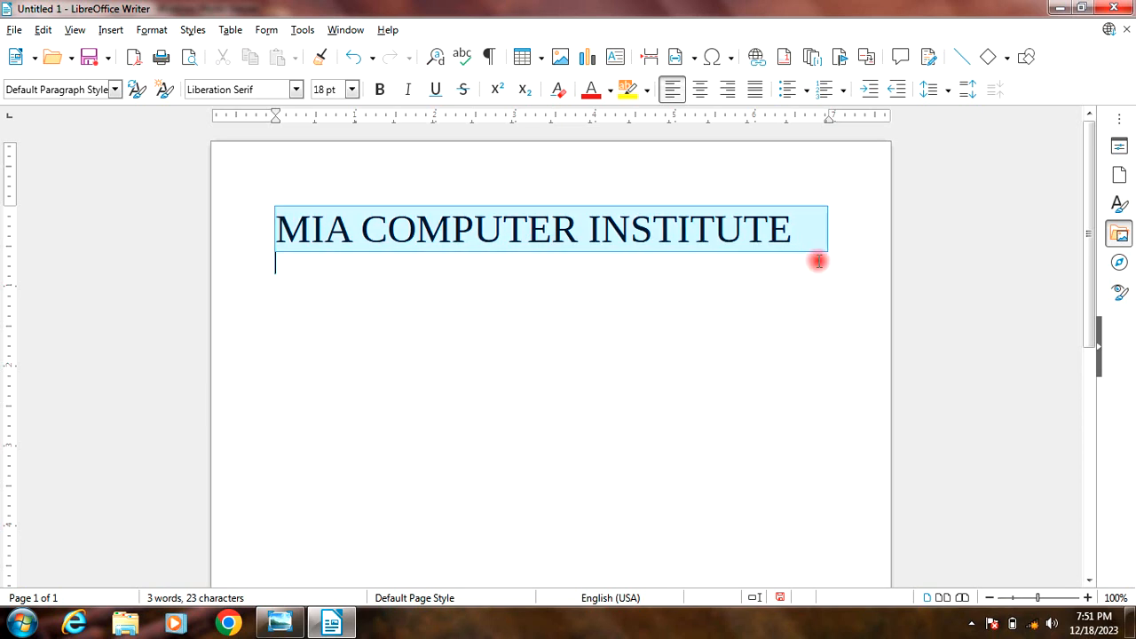
pyautogui.click(152, 30)
pyautogui.moveTo(169, 53)
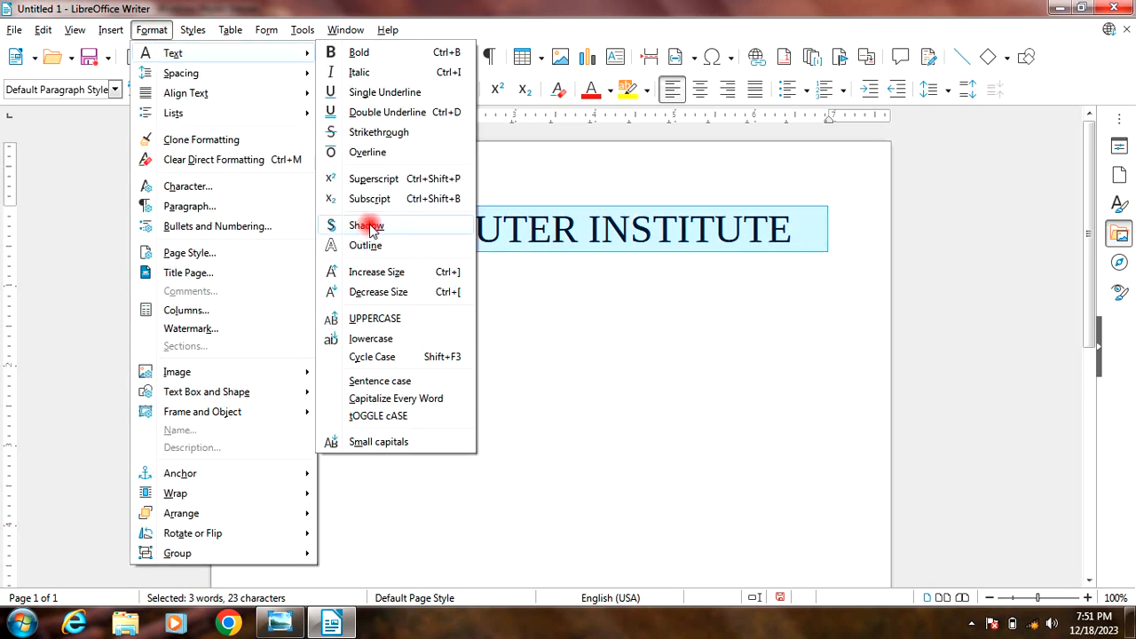
pyautogui.click(406, 229)
pyautogui.click(449, 230)
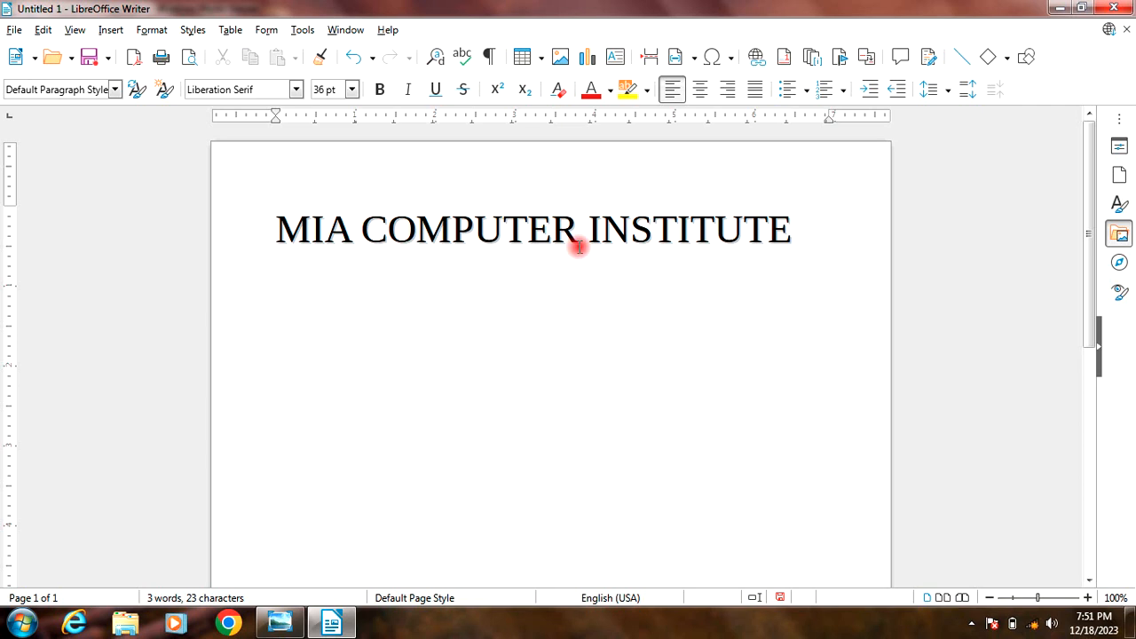
# Step: Convert the whole "MIA COMPUTER INSTITUTE" line to lowercase and back to UPPERCASE
pyautogui.moveTo(275, 222); pyautogui.dragTo(797, 253)
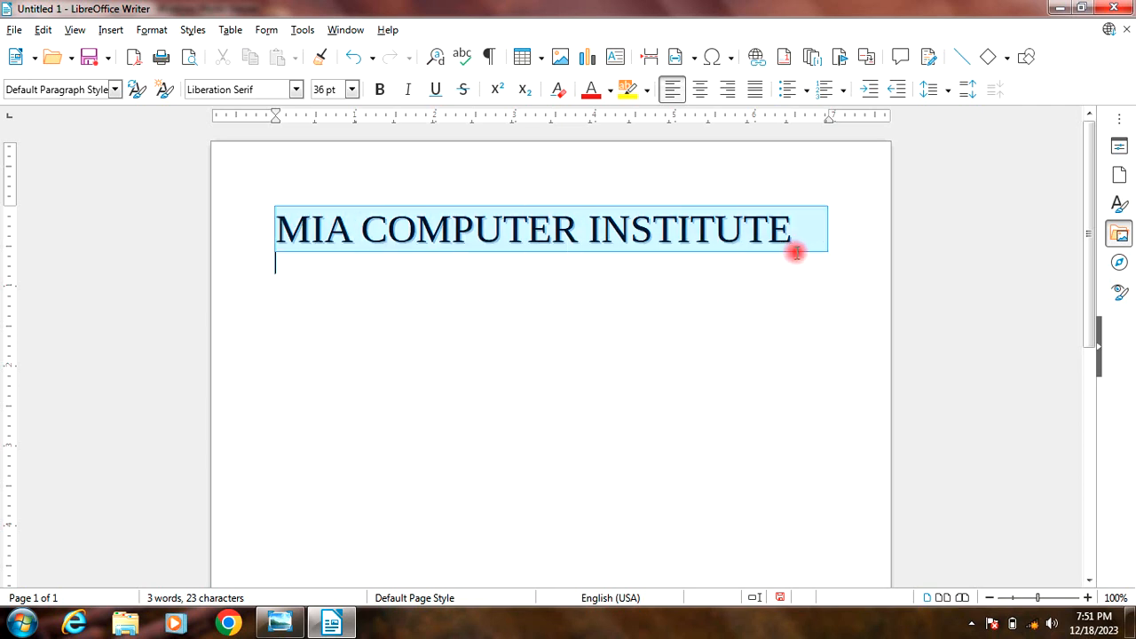
pyautogui.click(151, 29)
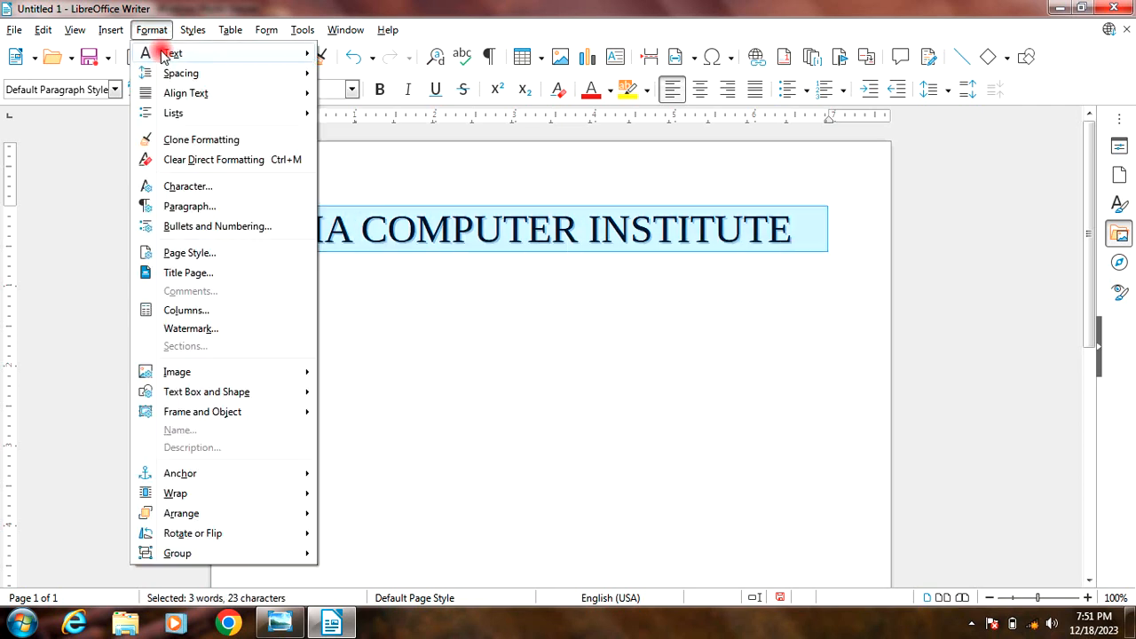
pyautogui.moveTo(172, 55)
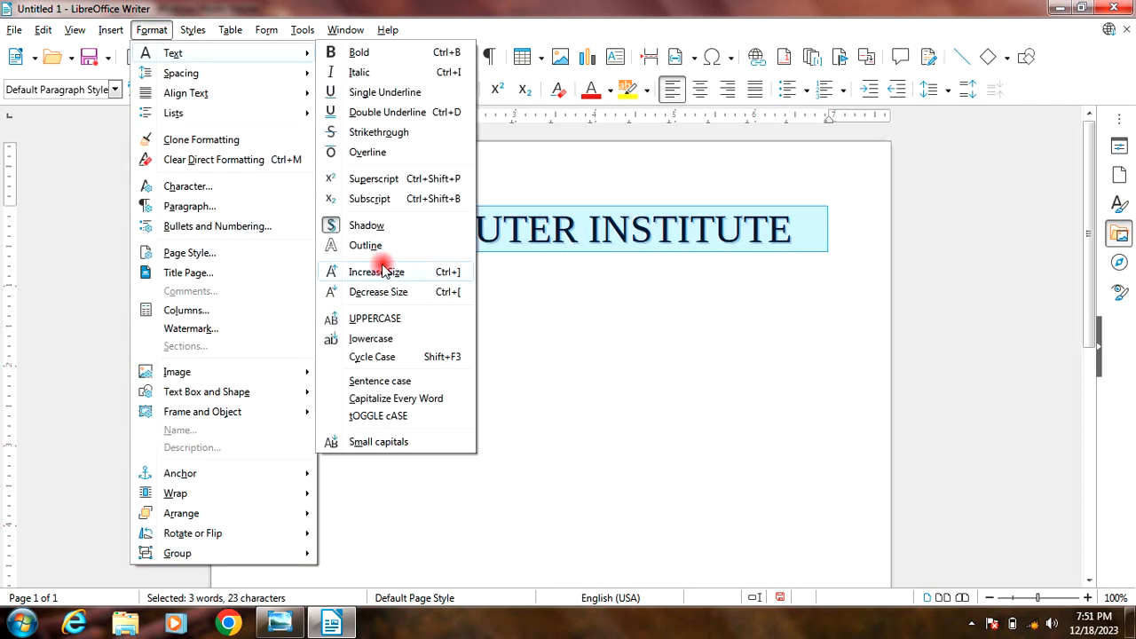
pyautogui.click(371, 340)
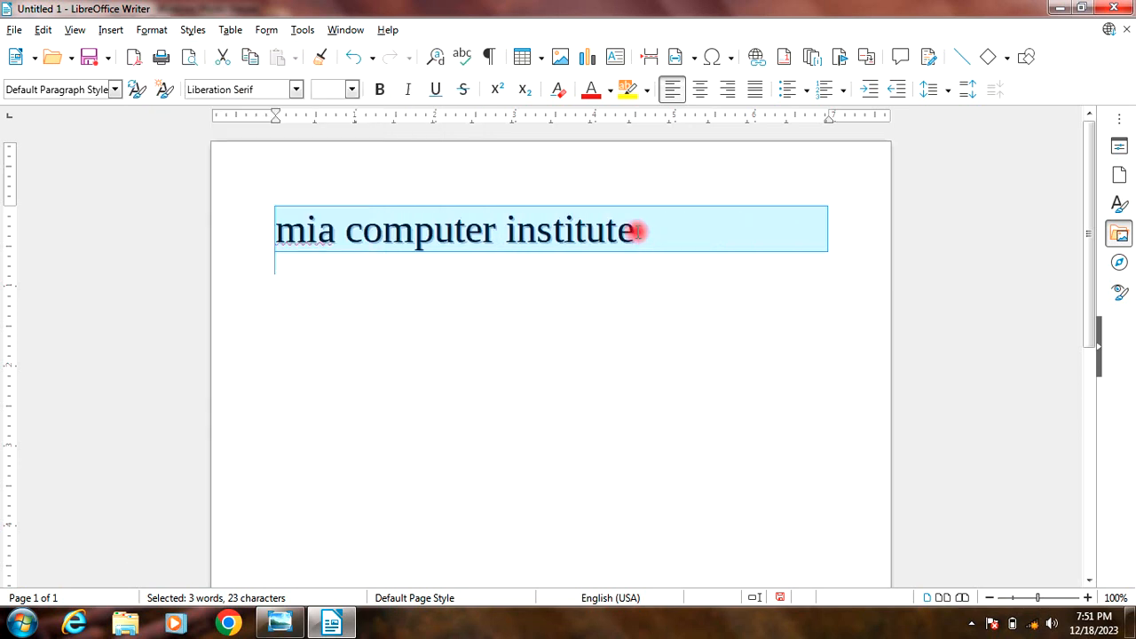
pyautogui.click(152, 29)
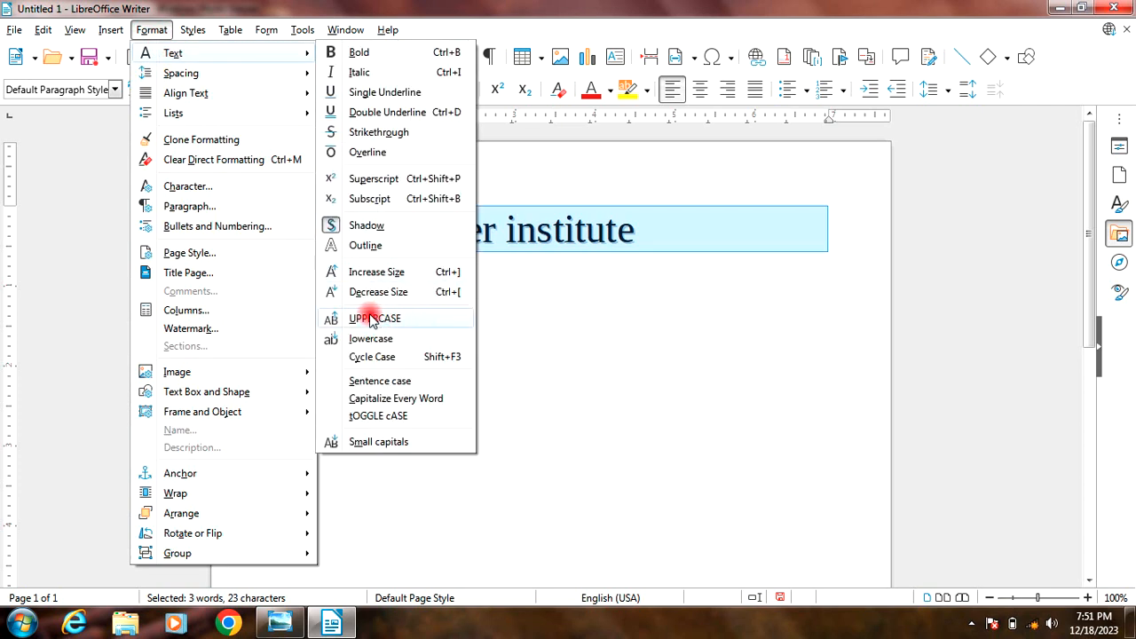
pyautogui.click(370, 321)
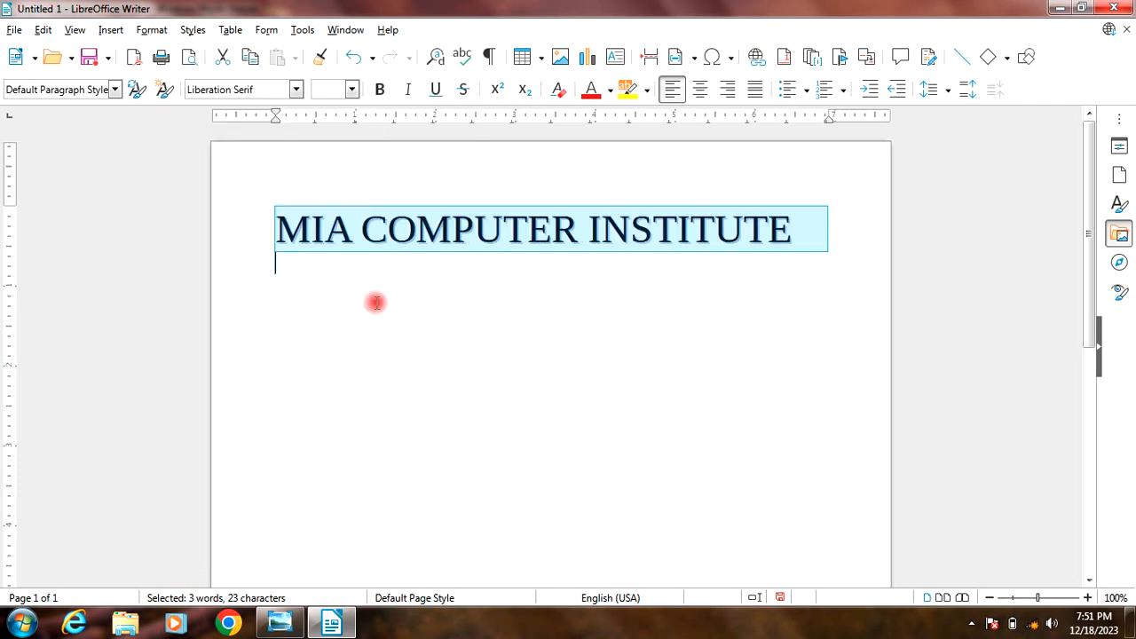
# Step: Apply Cycle Case five times to the selected line, stepping through its capitalization variants to "Mia Computer Institute"
pyautogui.click(155, 31)
pyautogui.moveTo(164, 52)
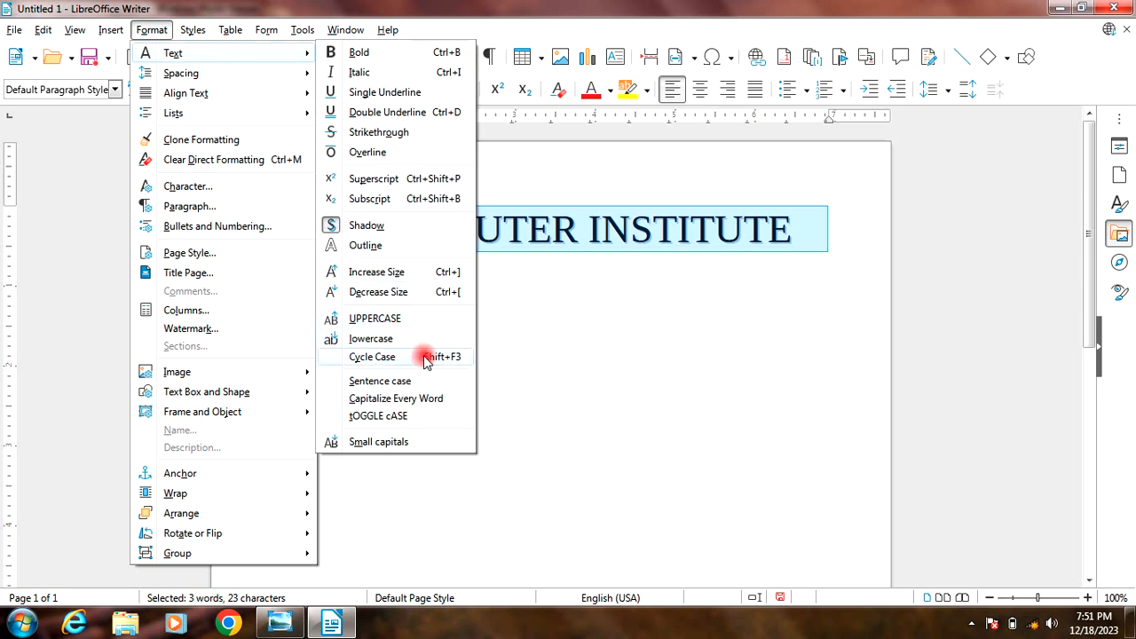
pyautogui.click(377, 359)
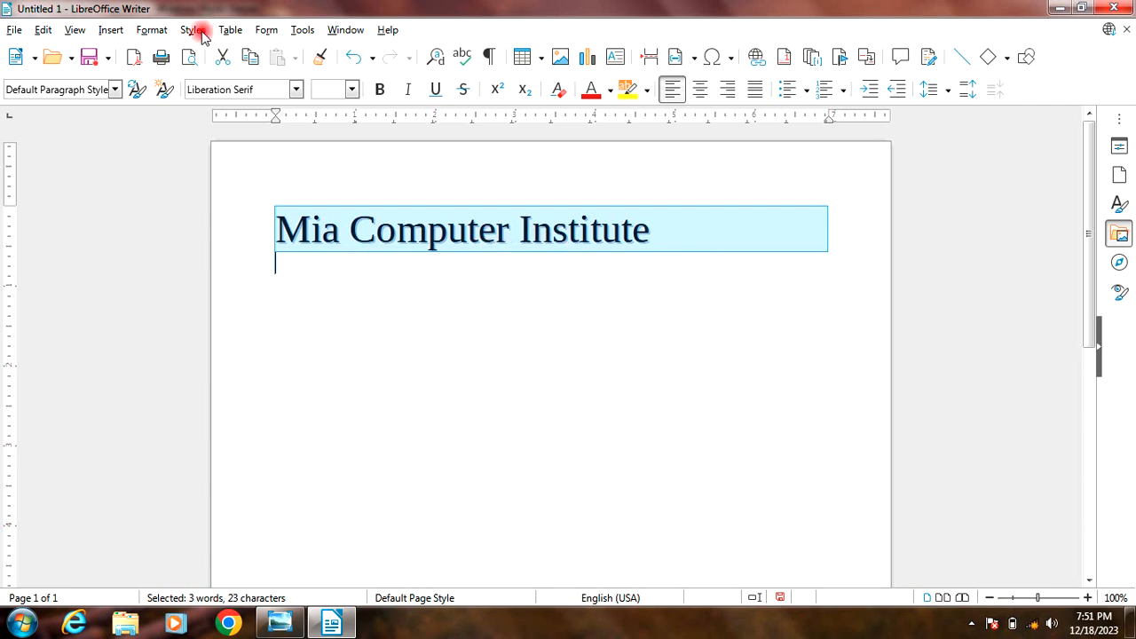
pyautogui.click(153, 29)
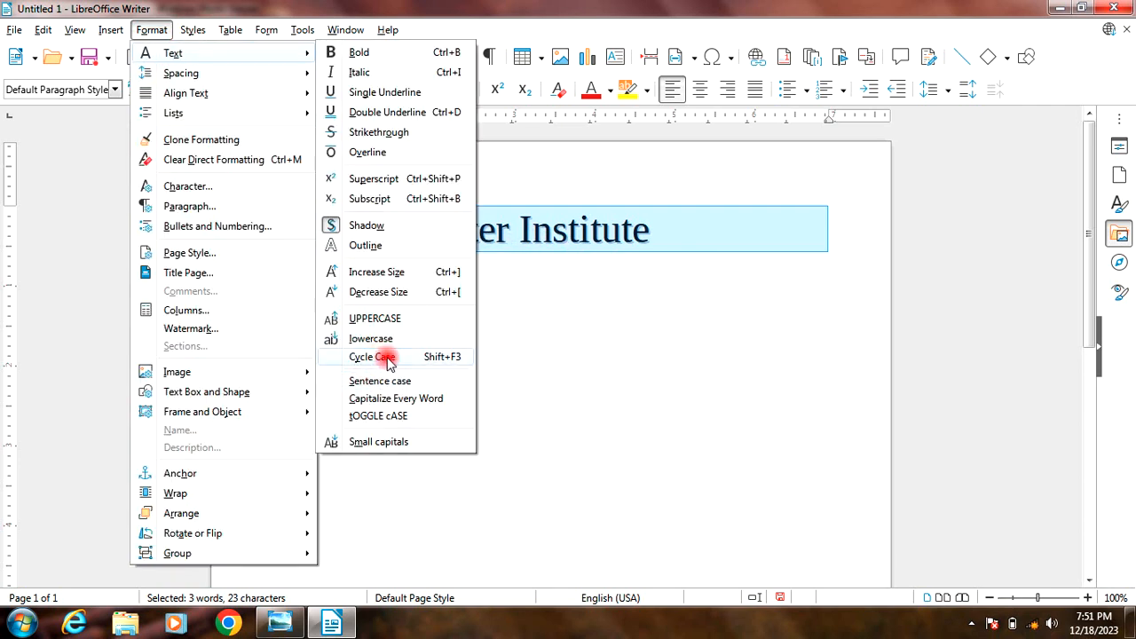
pyautogui.click(372, 357)
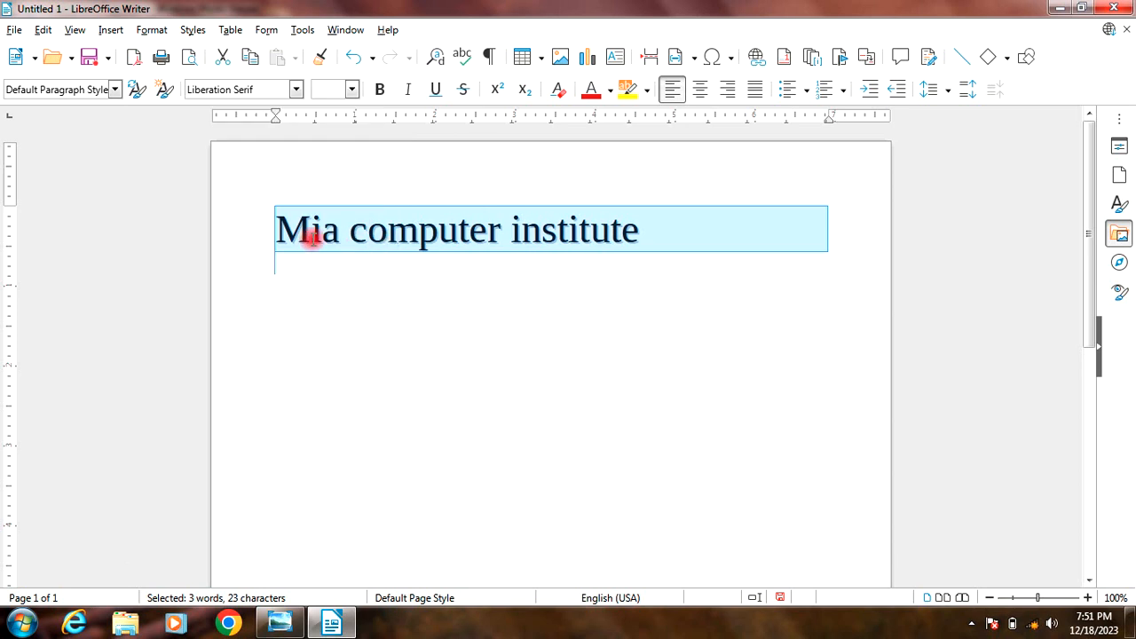
pyautogui.click(151, 30)
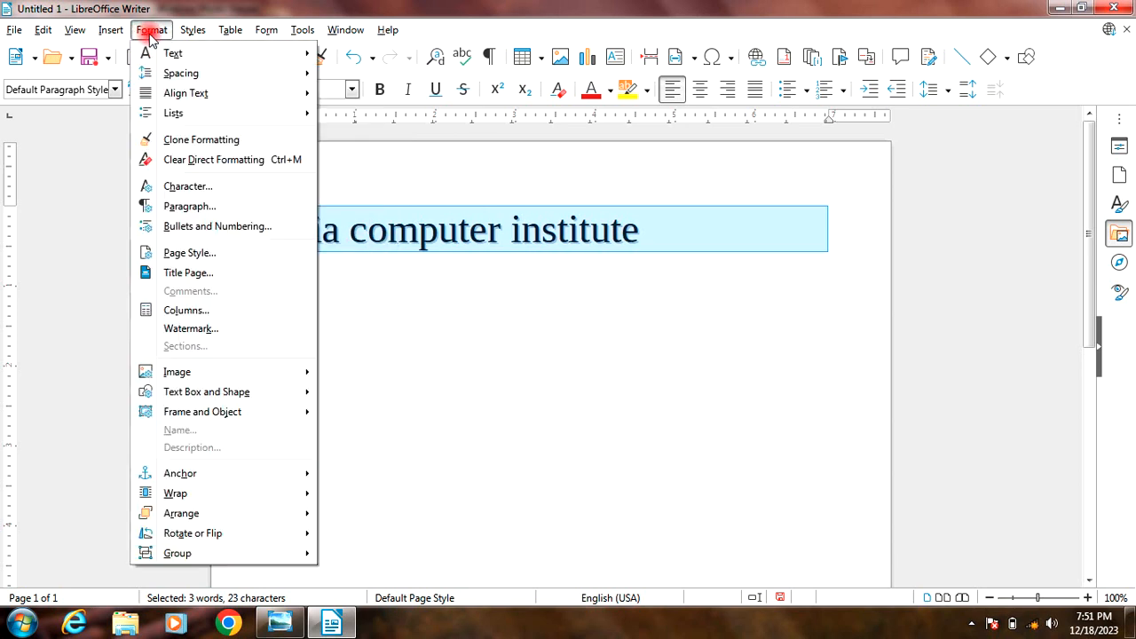
pyautogui.moveTo(147, 52)
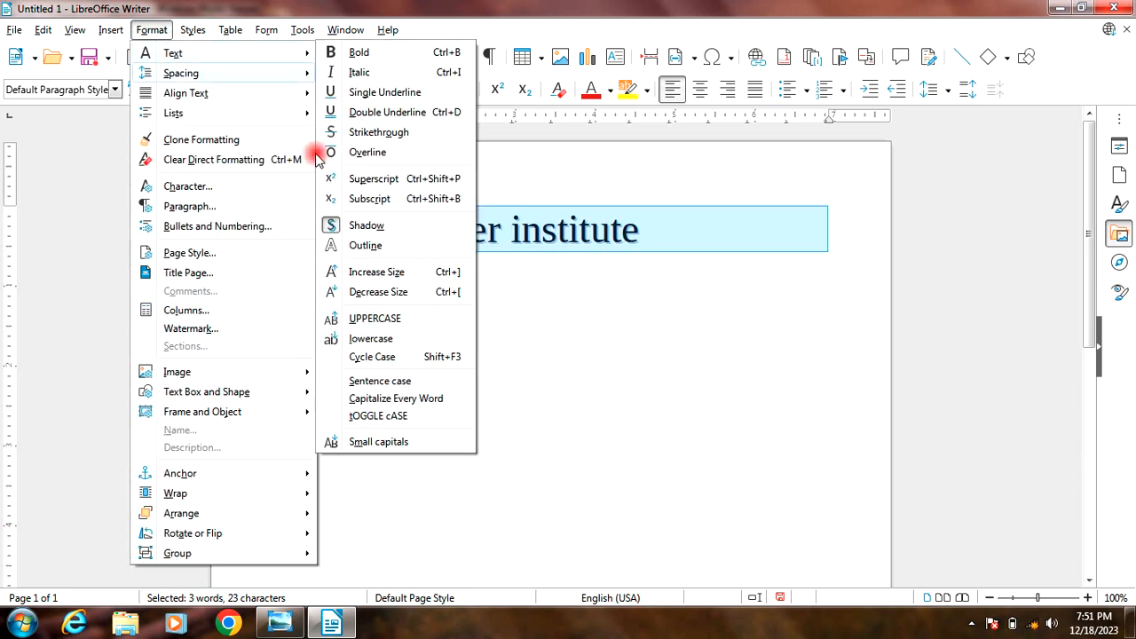
pyautogui.click(366, 357)
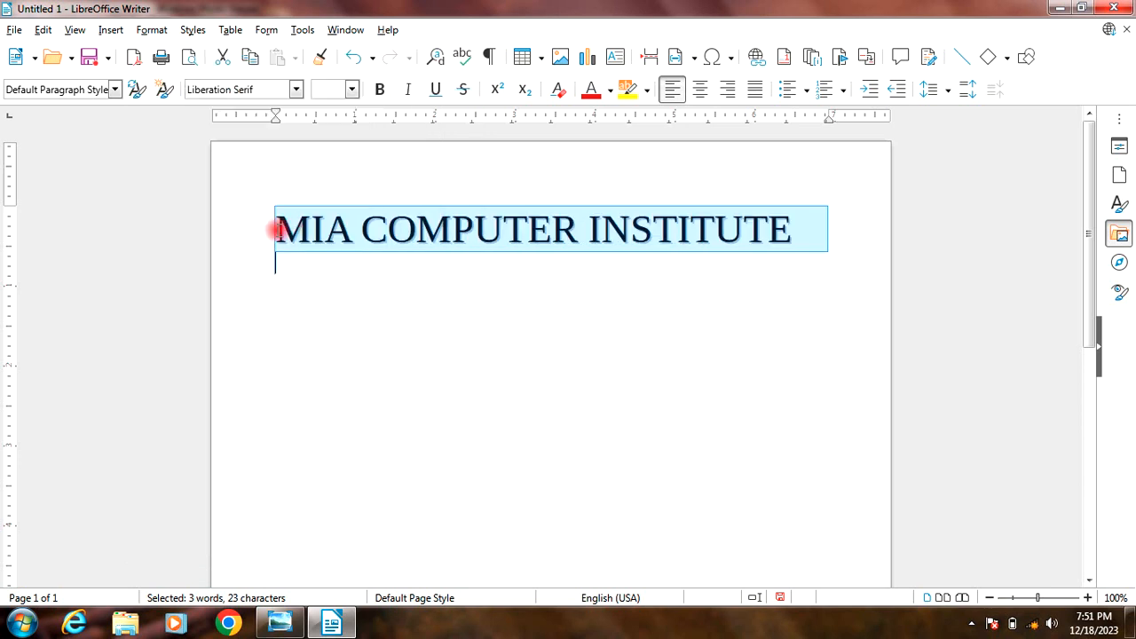
pyautogui.click(152, 29)
pyautogui.moveTo(165, 54)
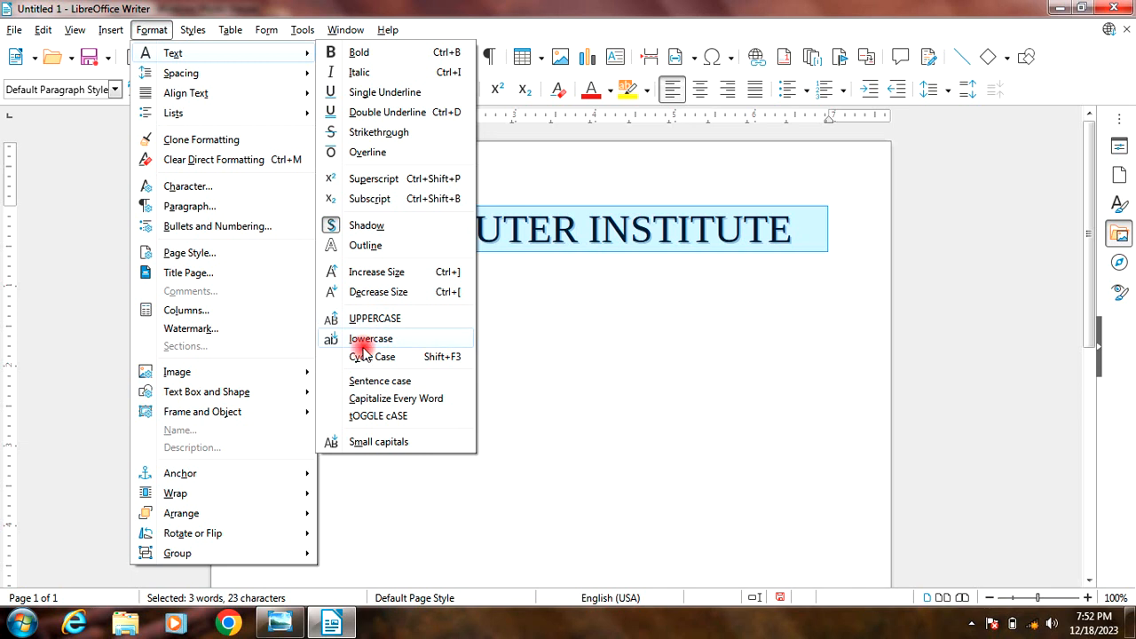
pyautogui.click(366, 358)
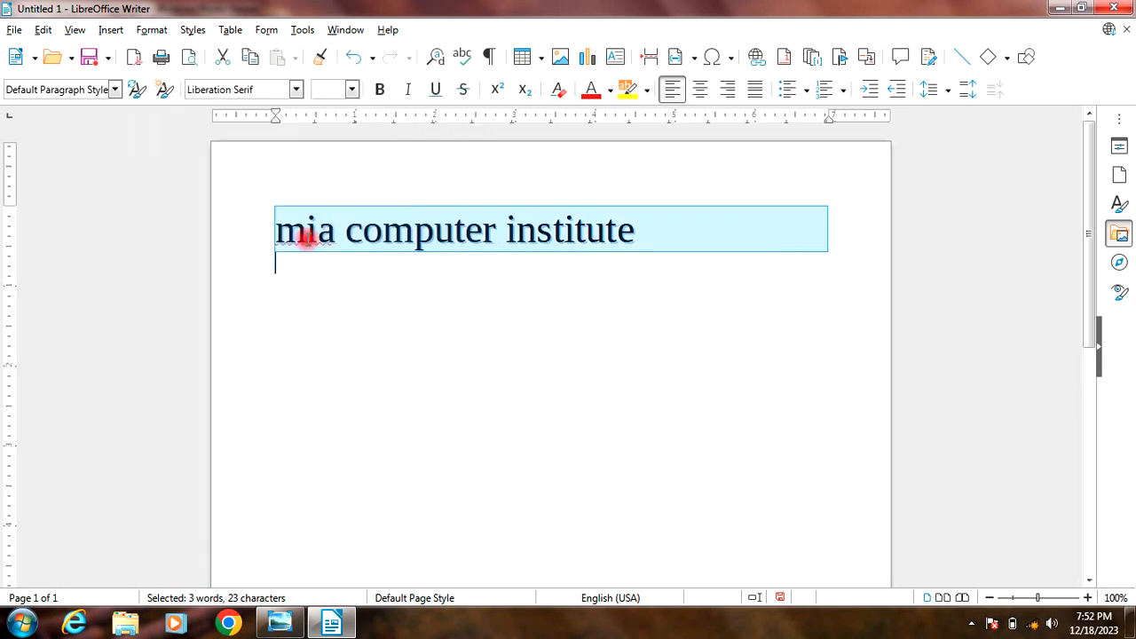
pyautogui.click(165, 31)
pyautogui.moveTo(167, 53)
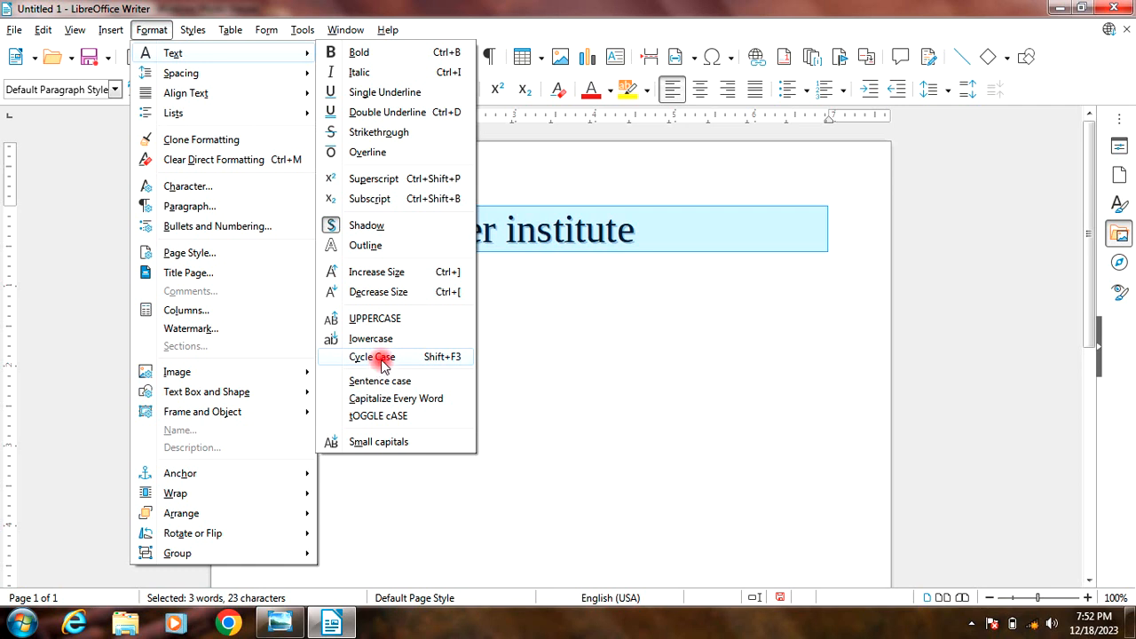
pyautogui.click(385, 359)
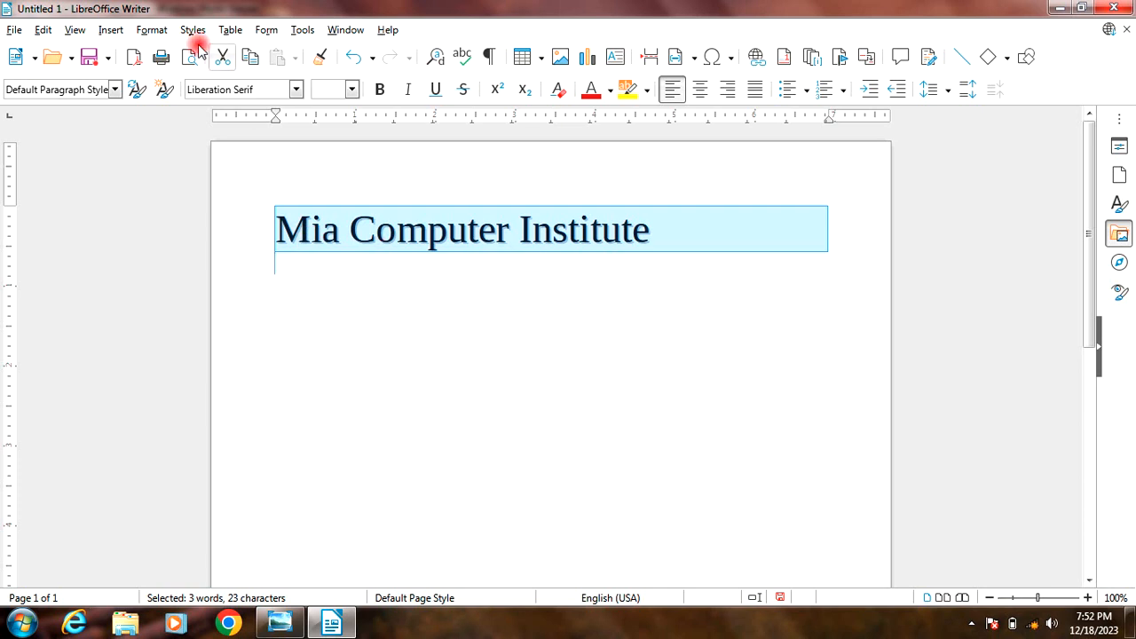
# Step: Change the selected line to Sentence case, giving "Mia computer institute"
pyautogui.click(152, 30)
pyautogui.moveTo(181, 55)
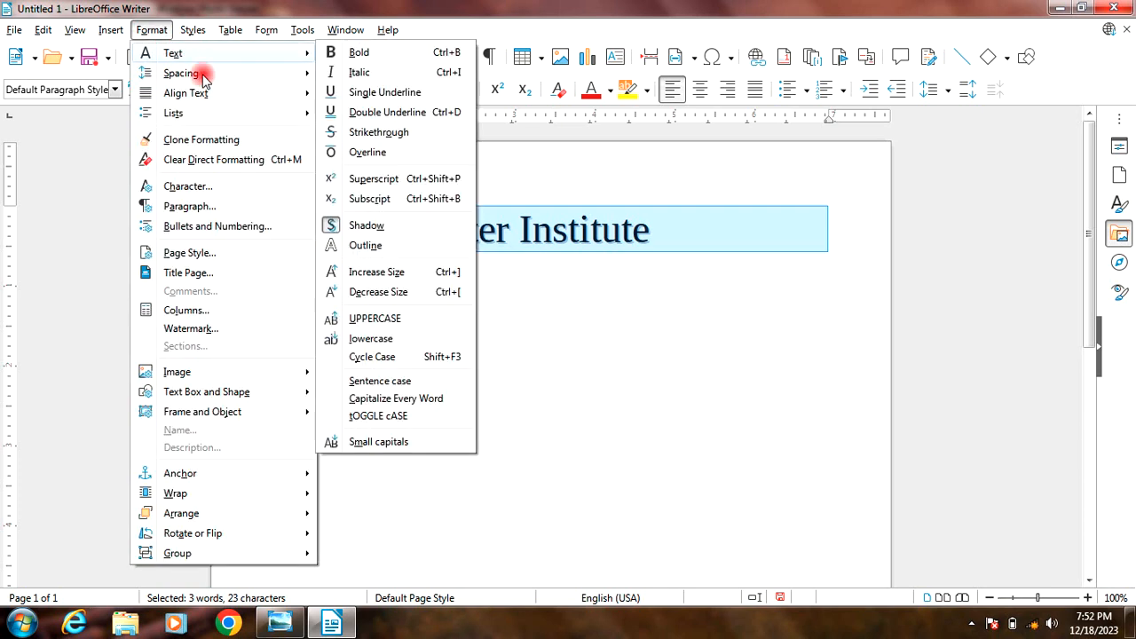
pyautogui.click(380, 381)
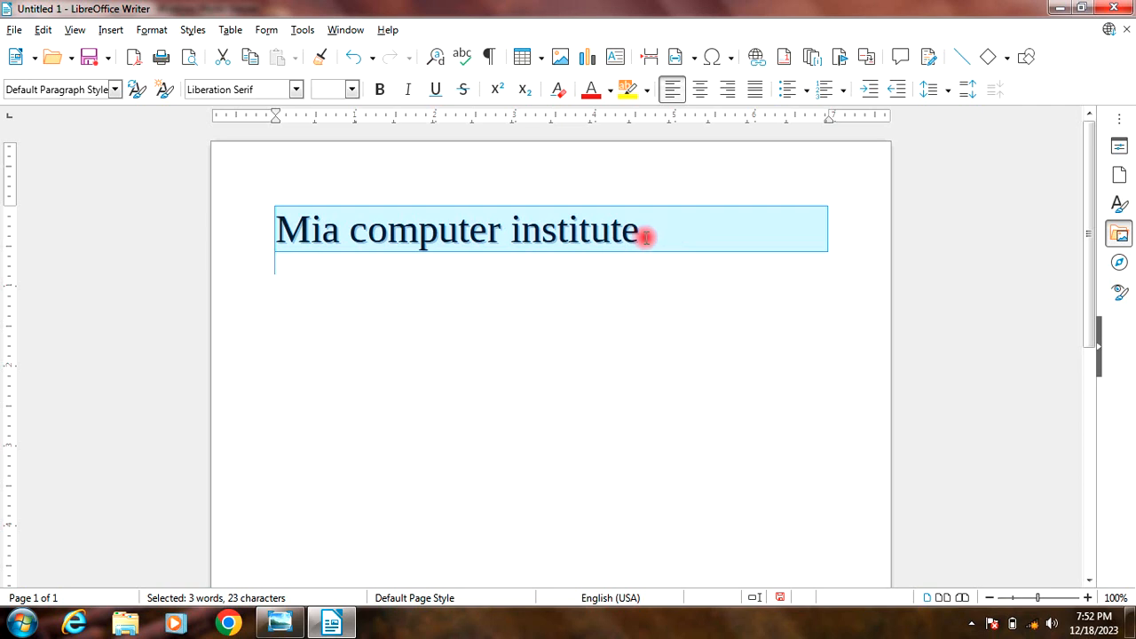
# Step: Apply Capitalize Every Word to the selected "Mia computer institute" line
pyautogui.click(152, 29)
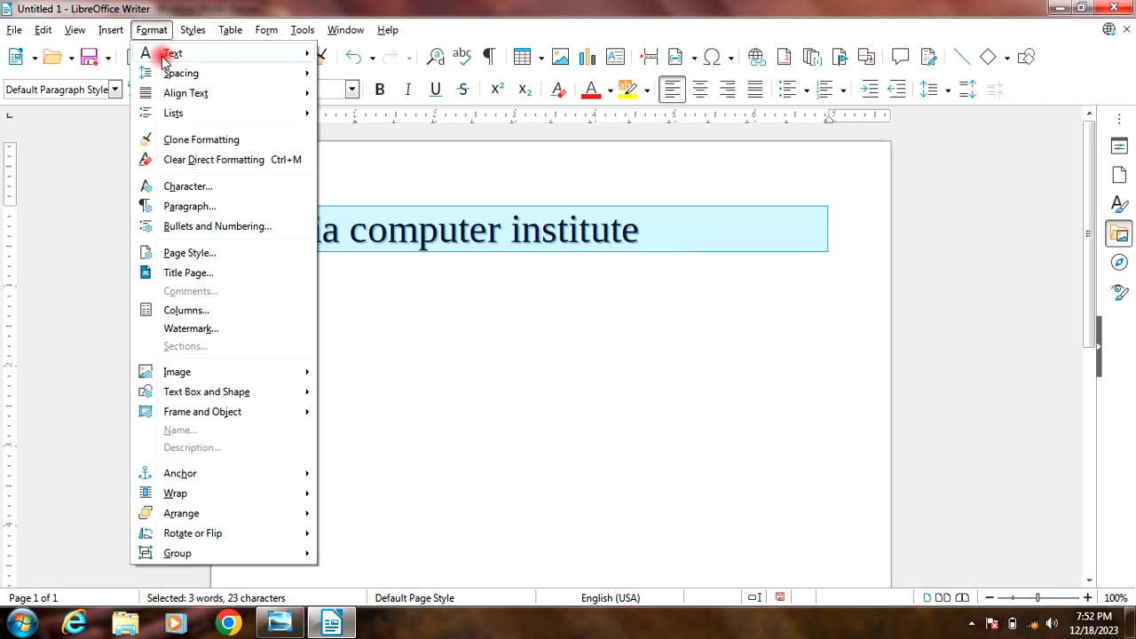
pyautogui.moveTo(177, 53)
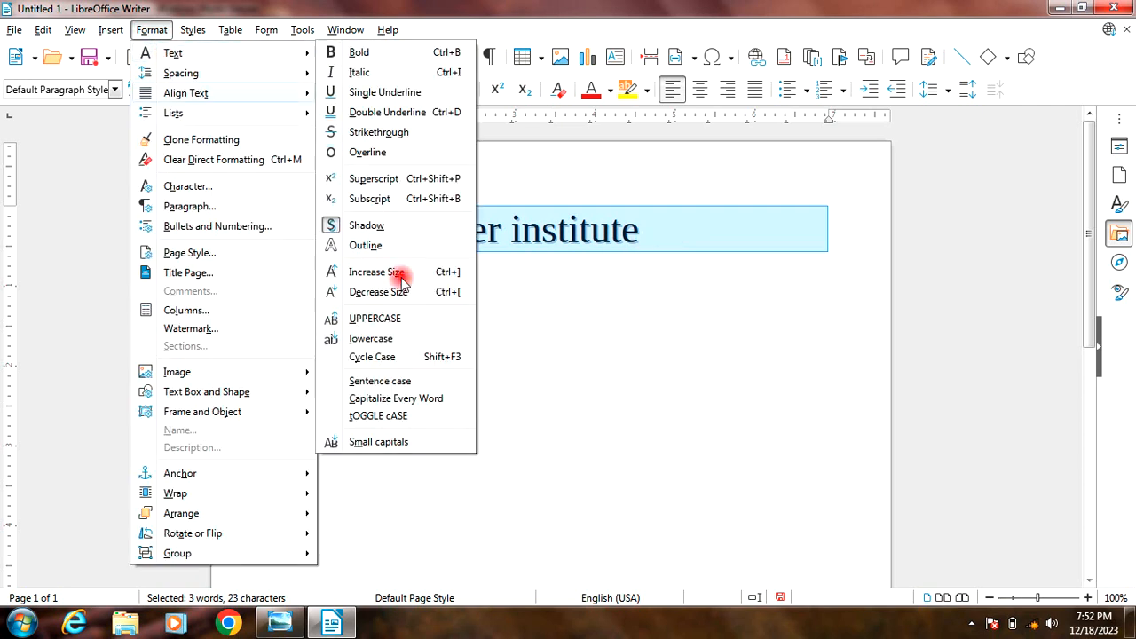
pyautogui.click(364, 399)
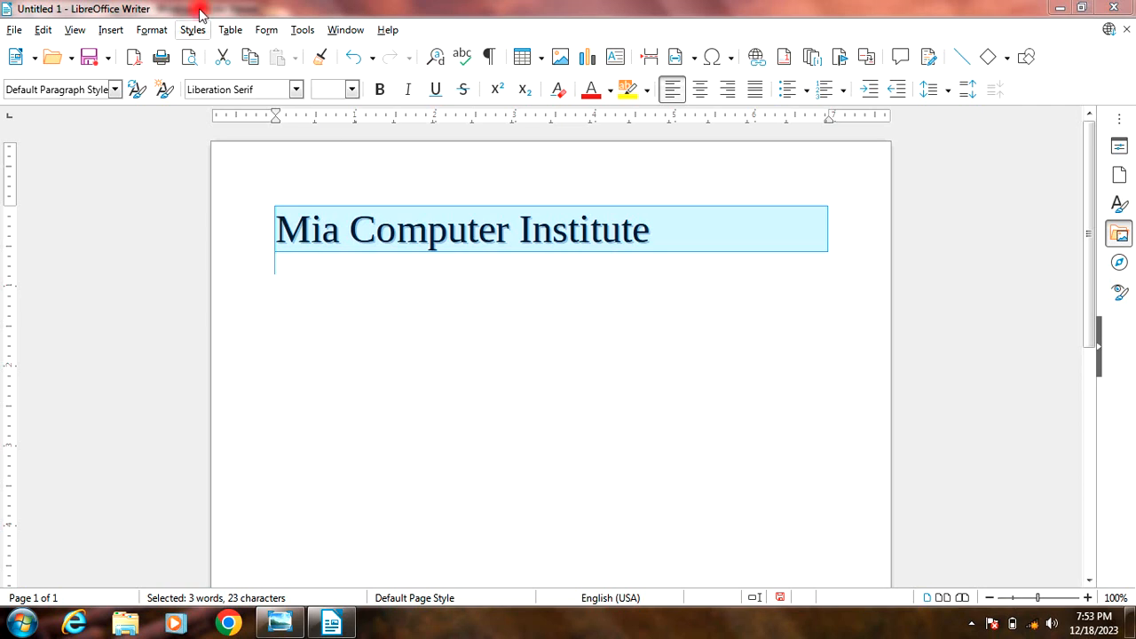
# Step: Apply tOGGLE cASE to the selected line, and return it to "Mia Computer Institute" with Capitalize Every Word
pyautogui.click(155, 30)
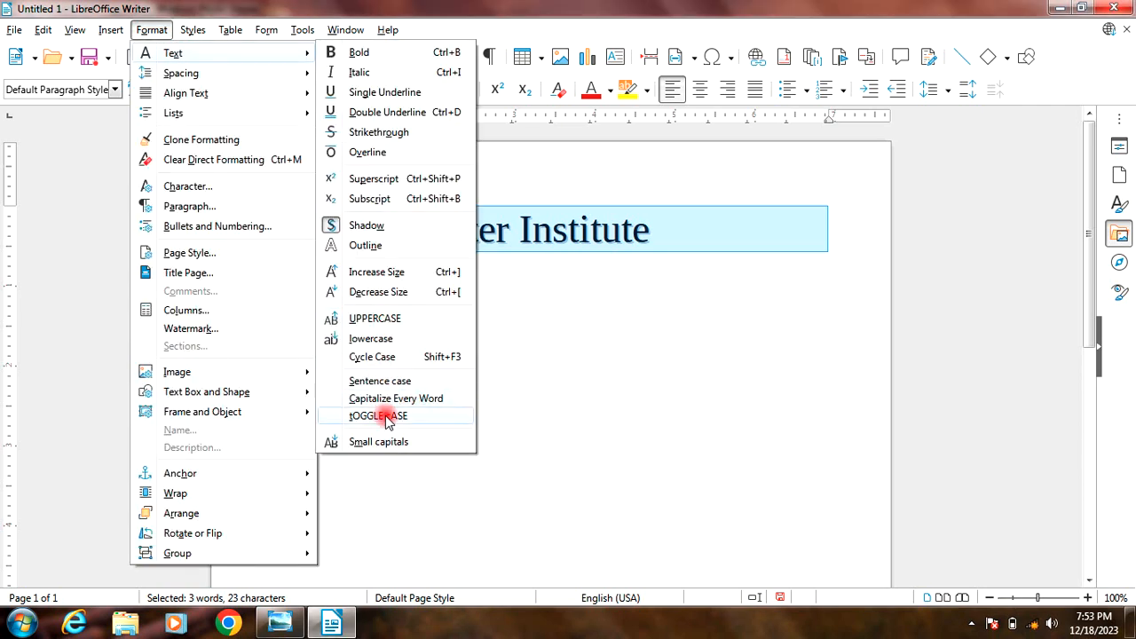
pyautogui.click(388, 417)
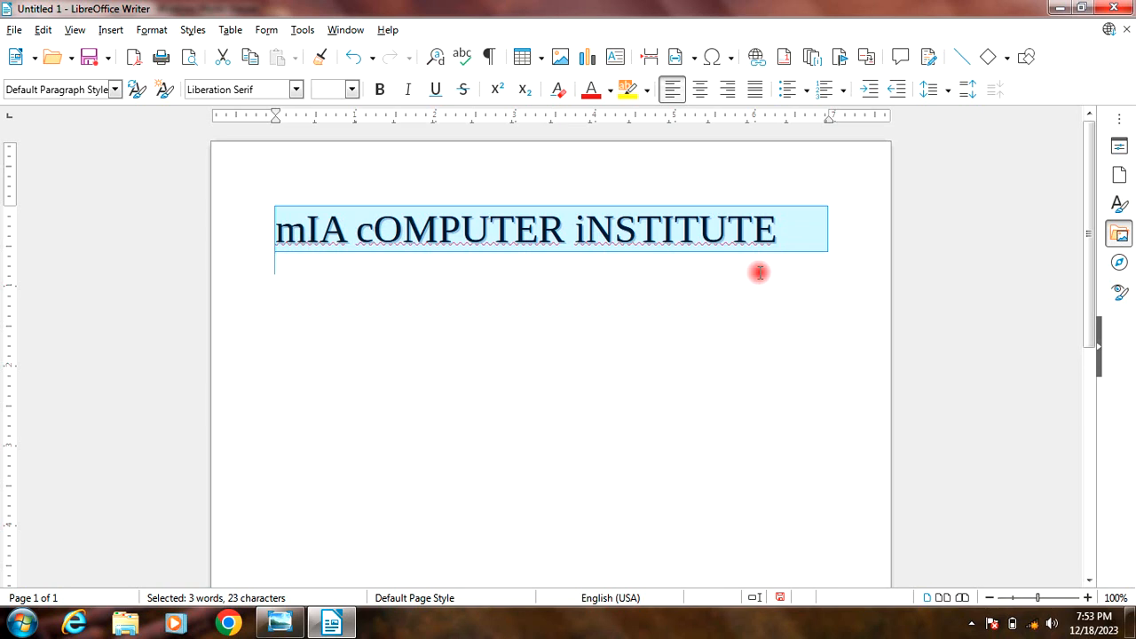
pyautogui.click(152, 30)
pyautogui.moveTo(267, 55)
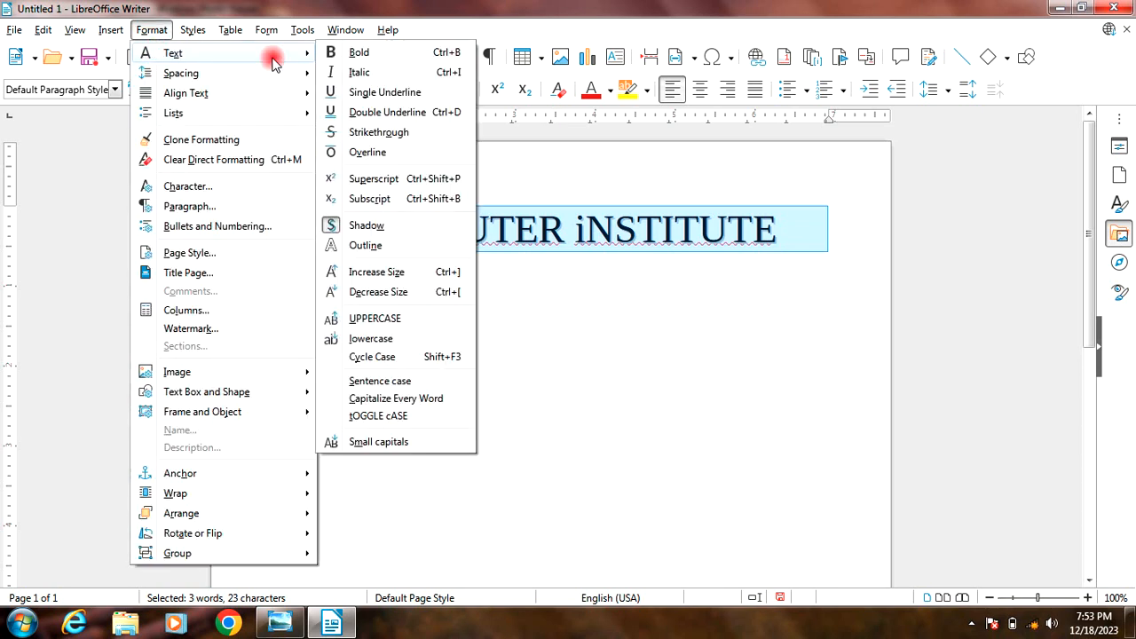
pyautogui.click(393, 400)
# Step: Format the selected "Mia Computer Institute" line as Small capitals
pyautogui.click(152, 29)
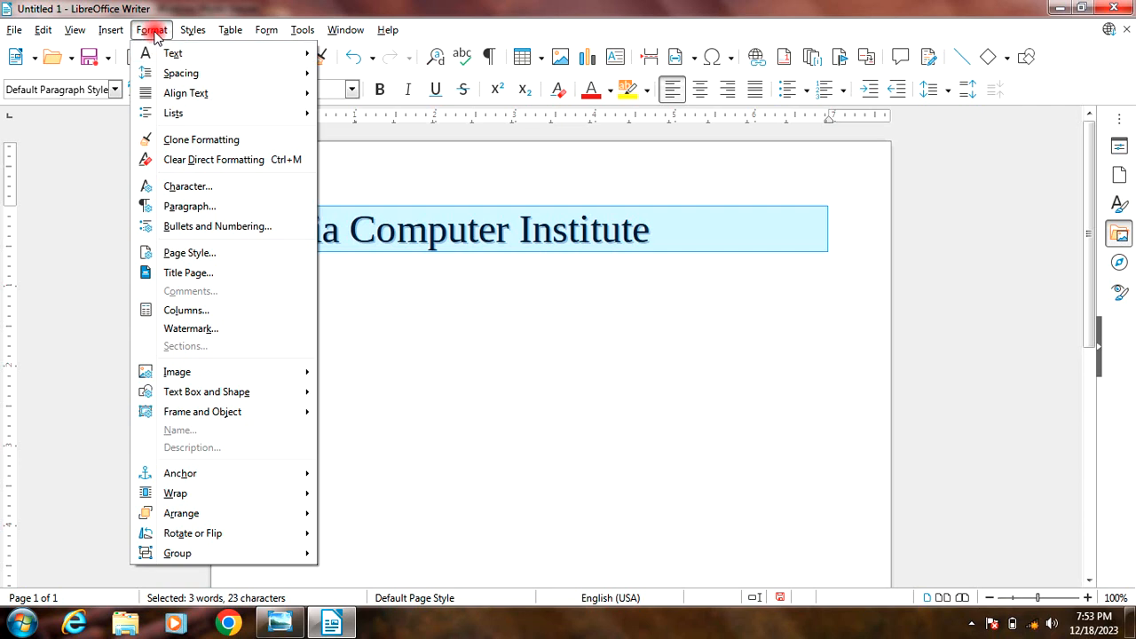
pyautogui.click(169, 51)
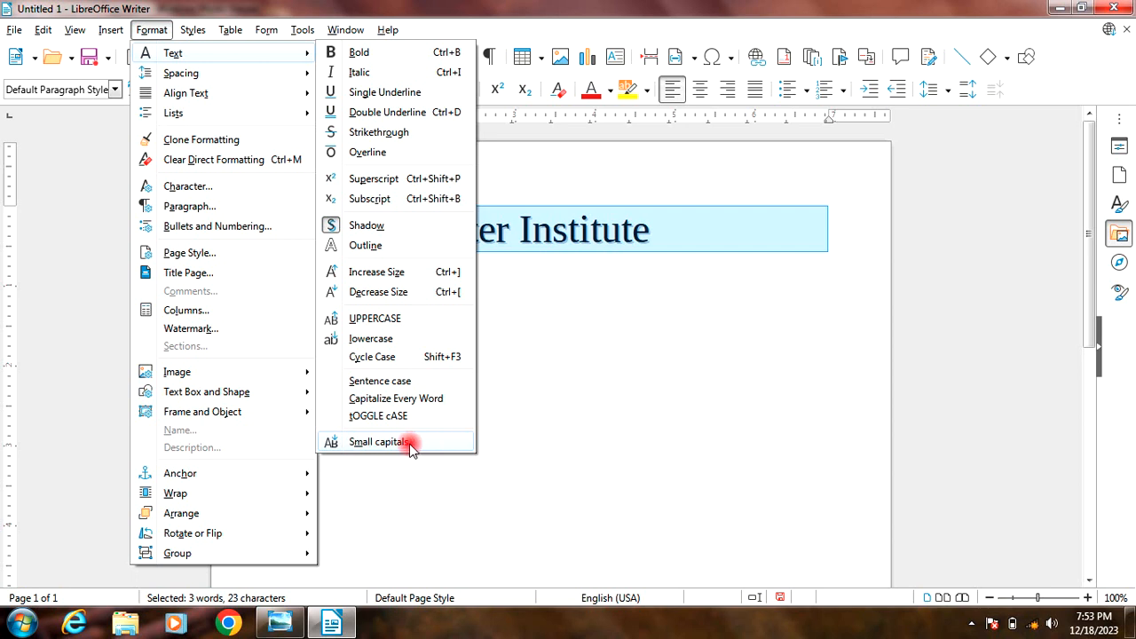
pyautogui.click(365, 444)
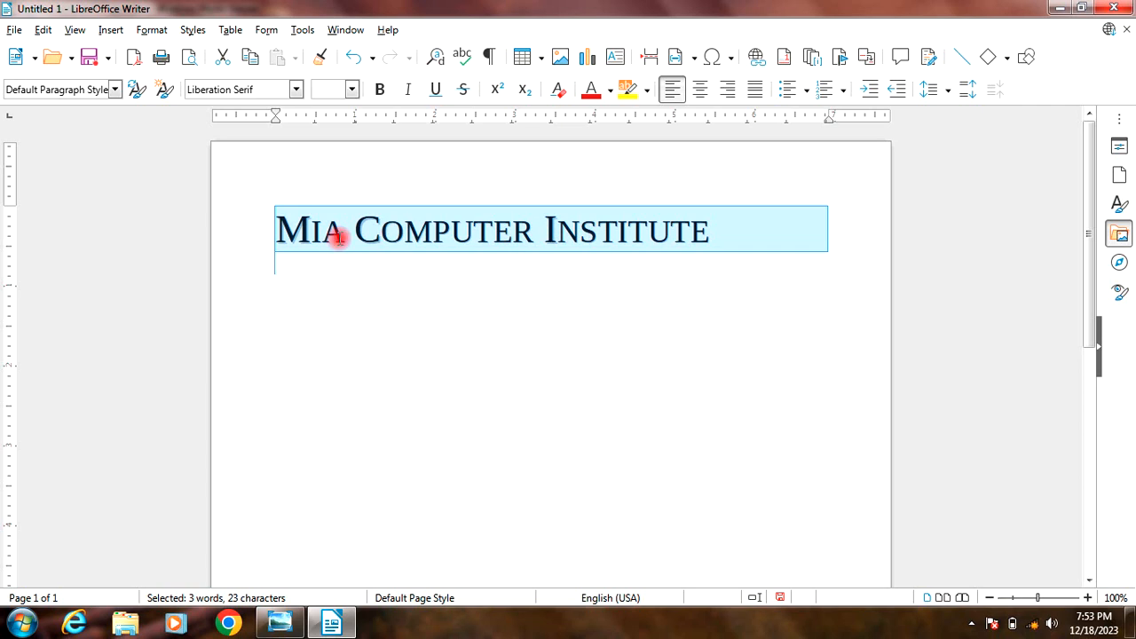
# Step: Delete the selected "Mia Computer Institute" line and set the font size to 18 pt
pyautogui.click(149, 27)
pyautogui.moveTo(165, 78)
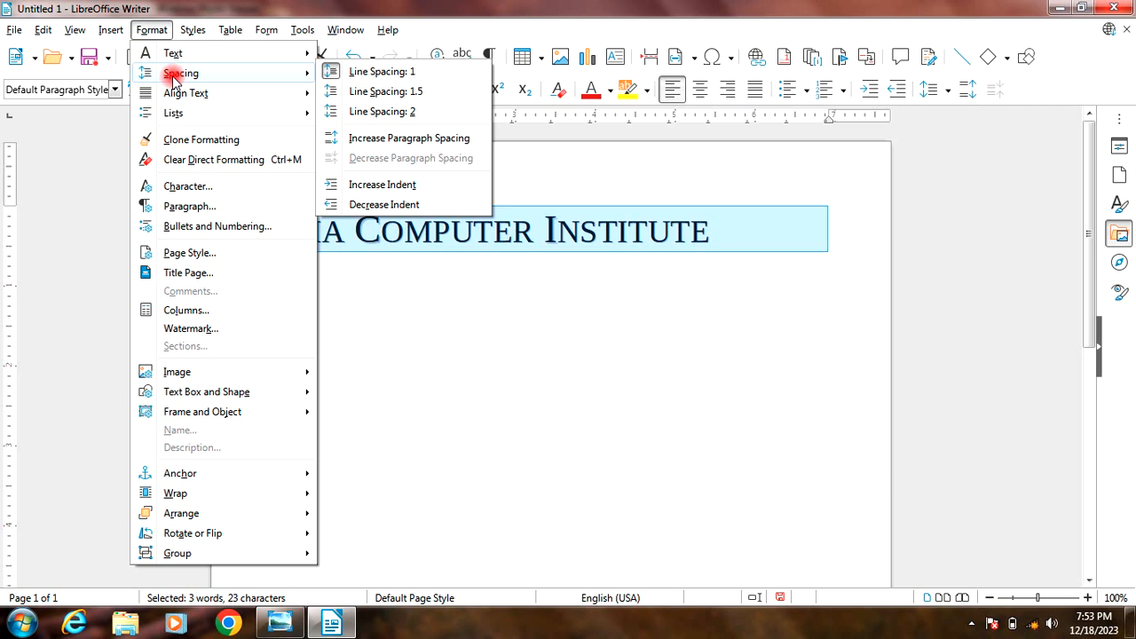
pyautogui.click(506, 332)
pyautogui.press('Delete')
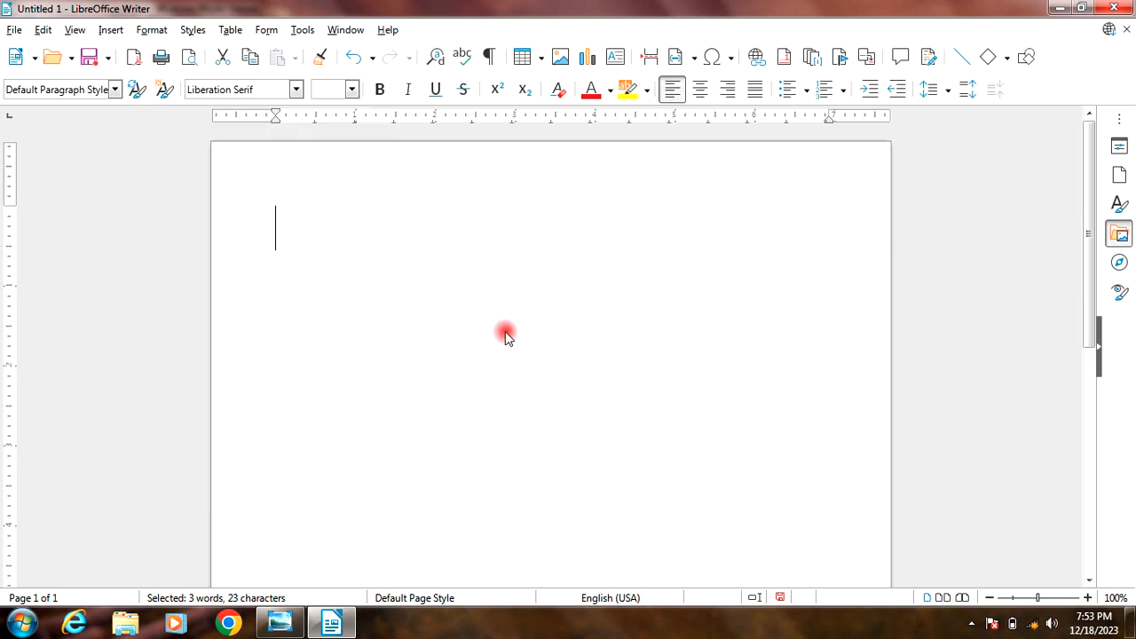
pyautogui.click(352, 89)
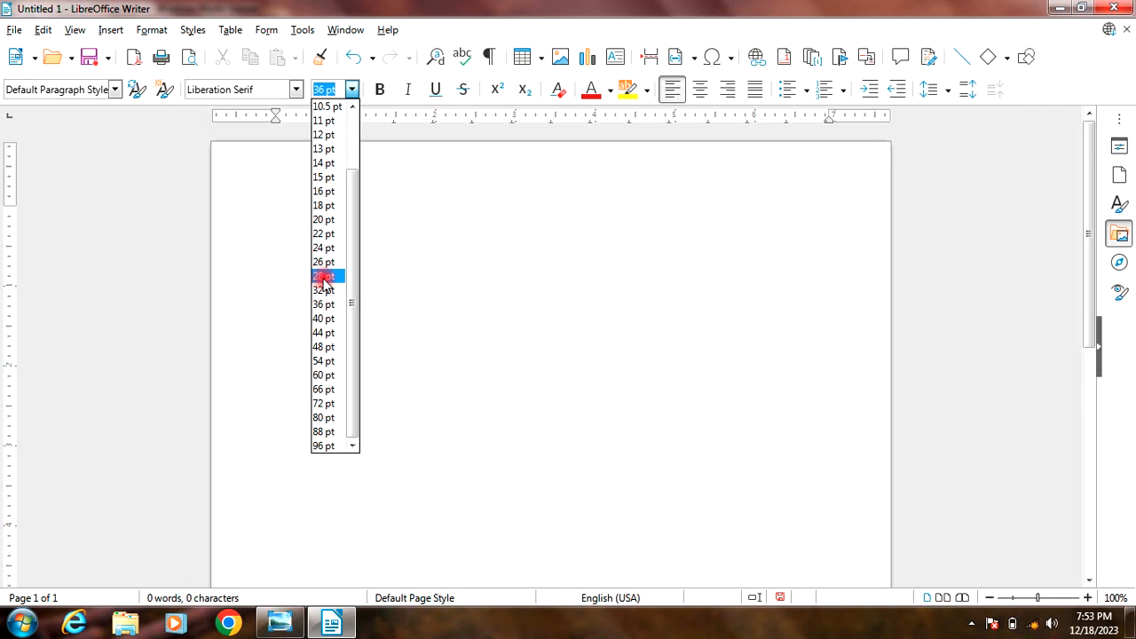
pyautogui.click(321, 206)
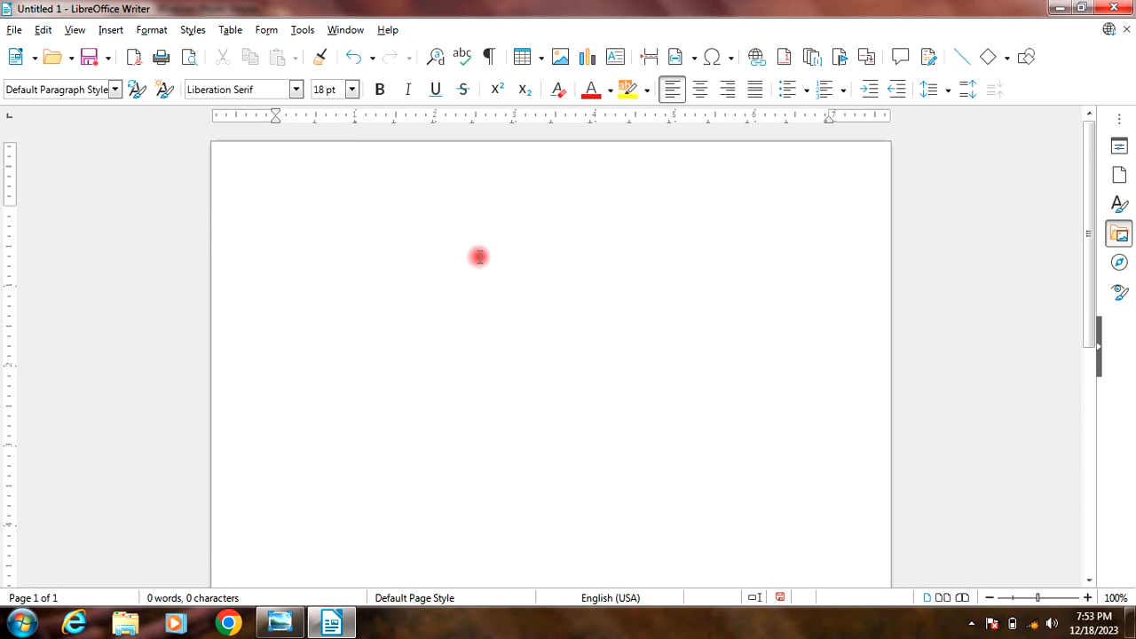
# Step: Launch Microsoft Word with the Run command winword and fill the blank document with random sample paragraphs at size 16
pyautogui.press('super+r')
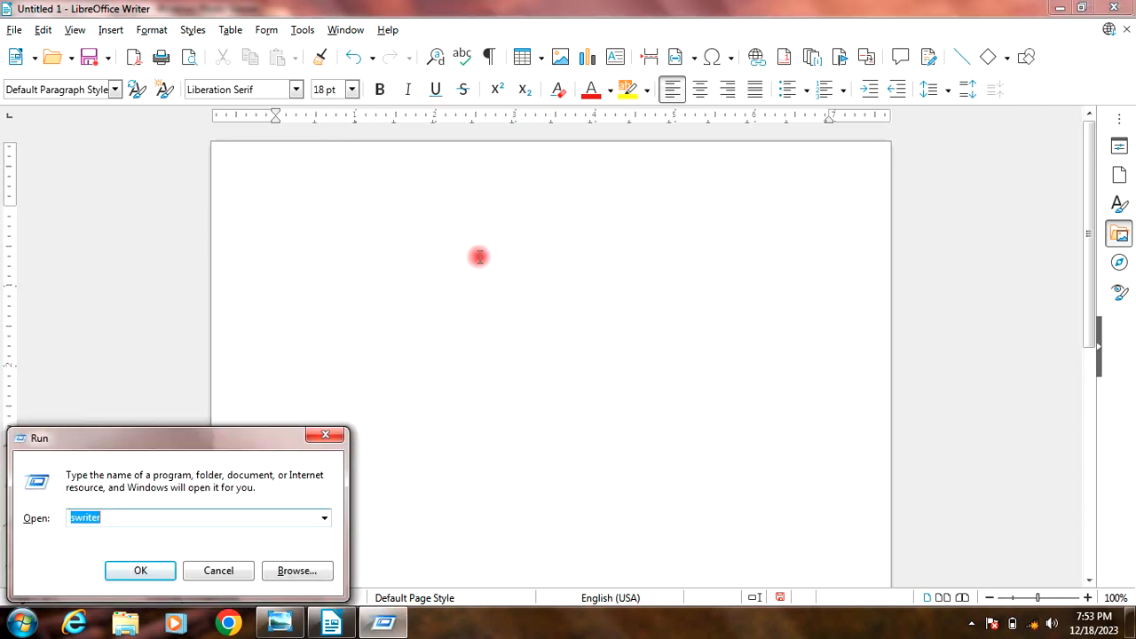
pyautogui.write('winword')
pyautogui.press('Return')
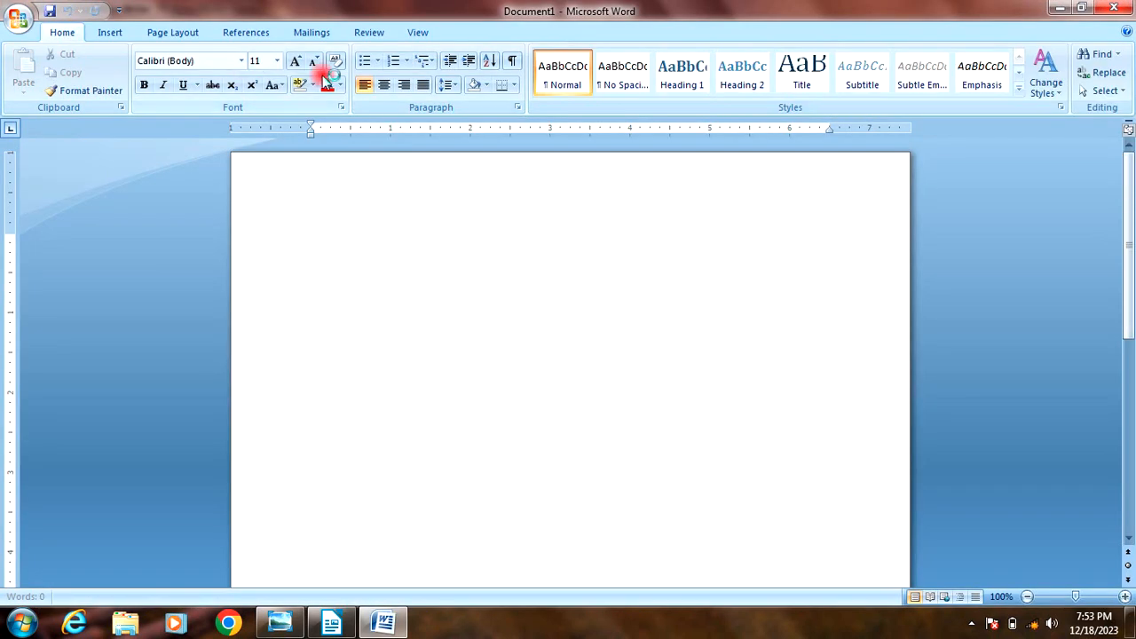
pyautogui.click(296, 60)
pyautogui.click(296, 60)
pyautogui.click(295, 61)
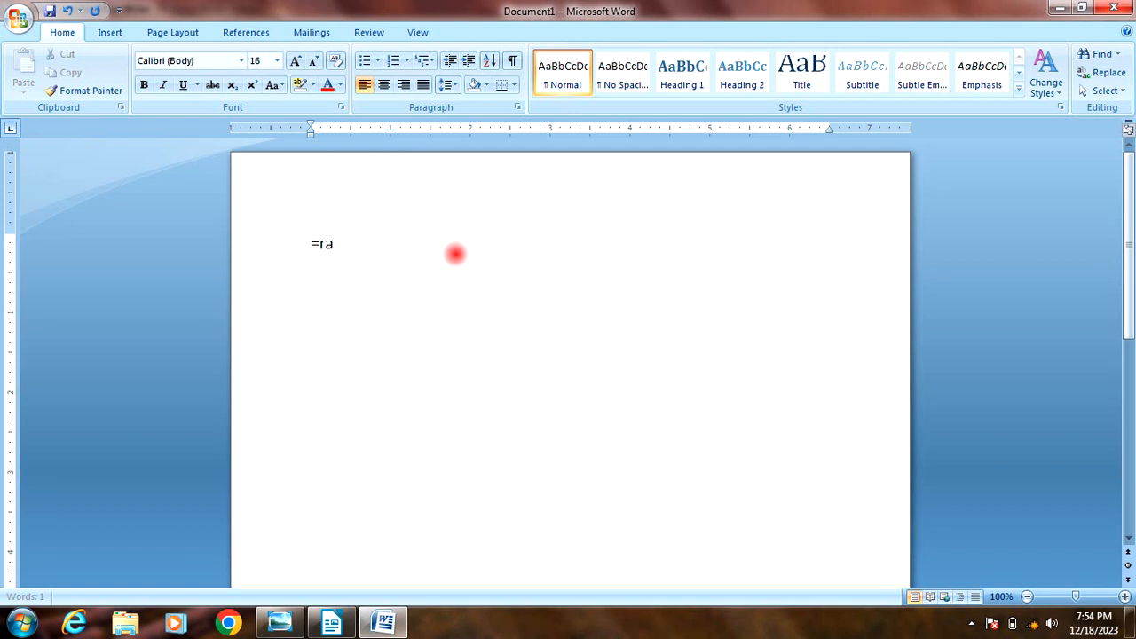
pyautogui.press('Return')
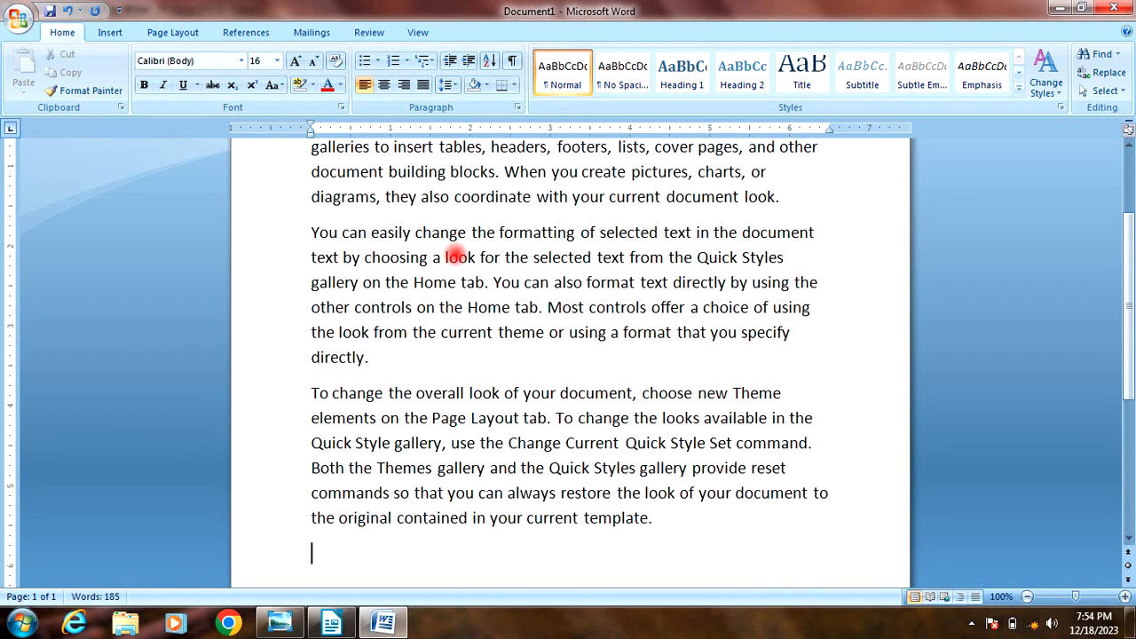
# Step: Copy all the sample text from Microsoft Word and paste it into the empty LibreOffice Writer document
pyautogui.hotkey('ctrl', 'a')
pyautogui.hotkey('ctrl', 'c')
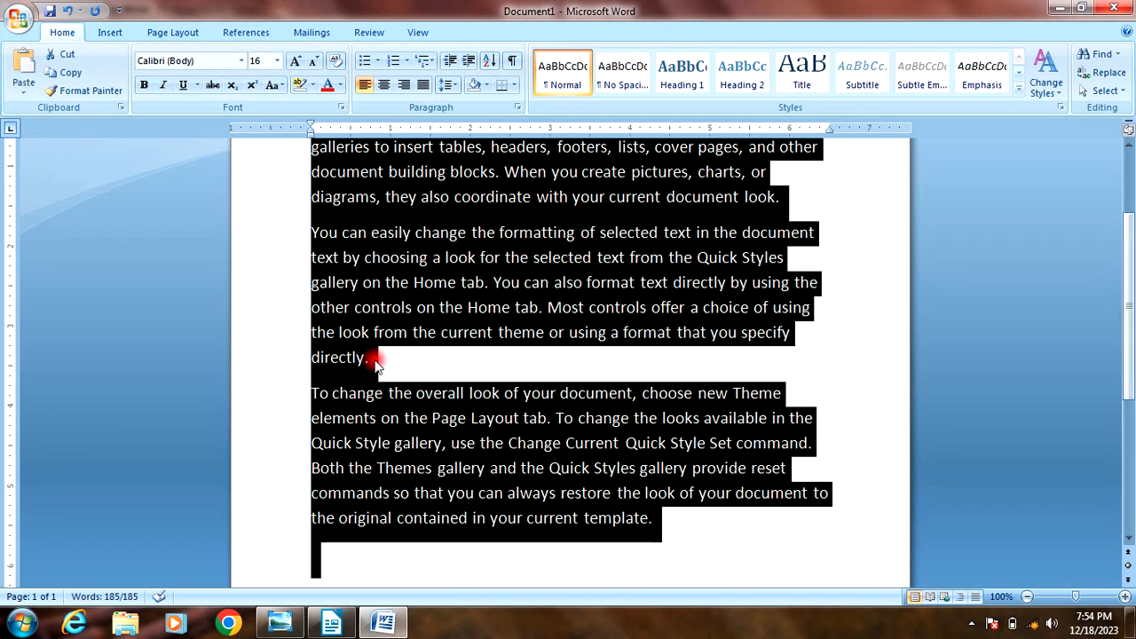
pyautogui.click(334, 626)
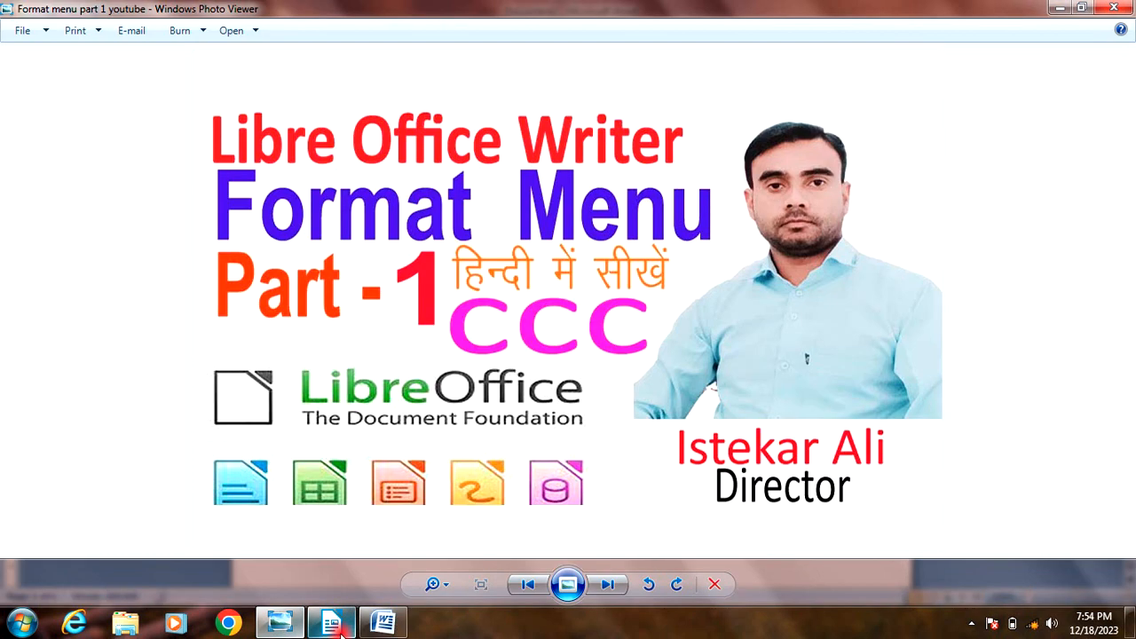
pyautogui.click(385, 628)
pyautogui.click(333, 628)
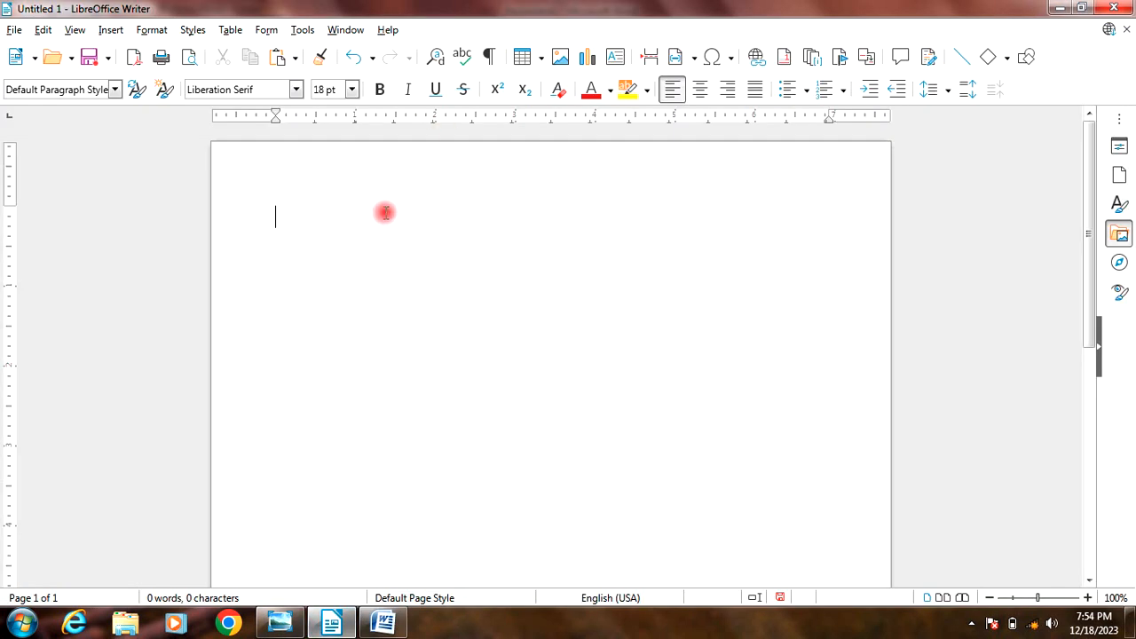
pyautogui.hotkey('ctrl', 'v')
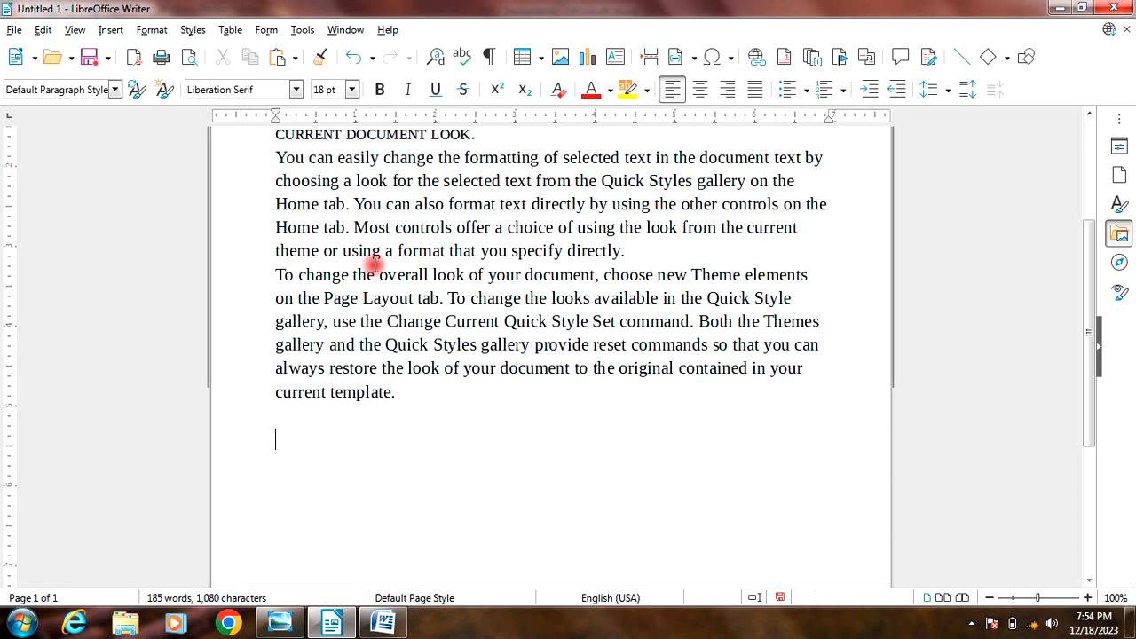
# Step: Select all of the pasted paragraphs and set their line spacing to 1.5
pyautogui.scroll(4, 376, 257)
pyautogui.moveTo(264, 216); pyautogui.dragTo(556, 479)
pyautogui.click(153, 30)
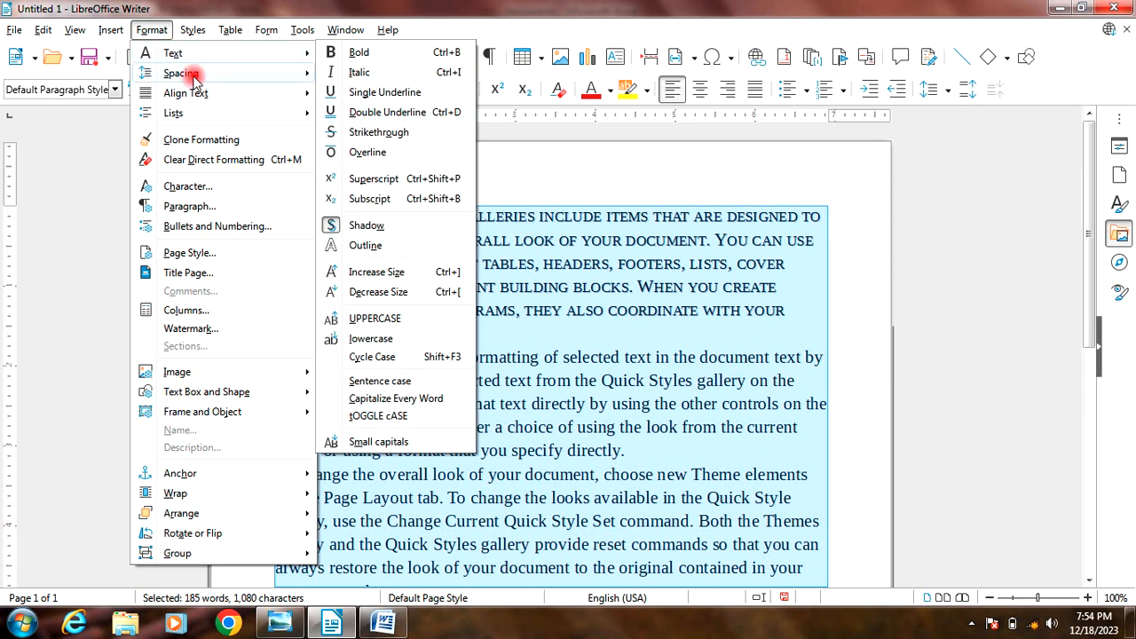
pyautogui.moveTo(237, 76)
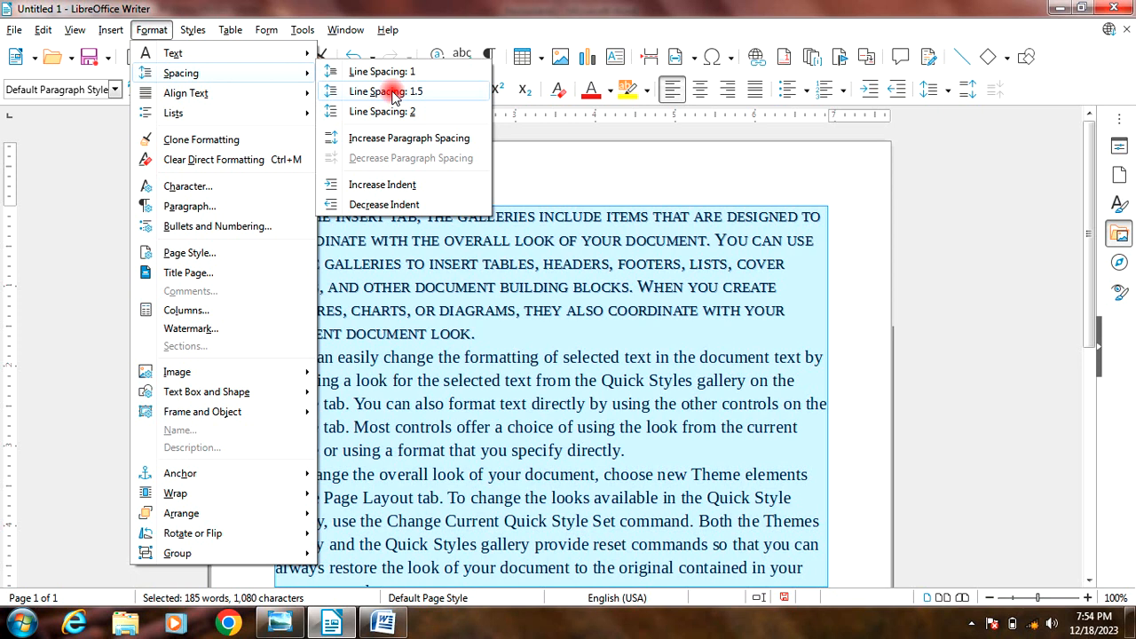
pyautogui.click(391, 92)
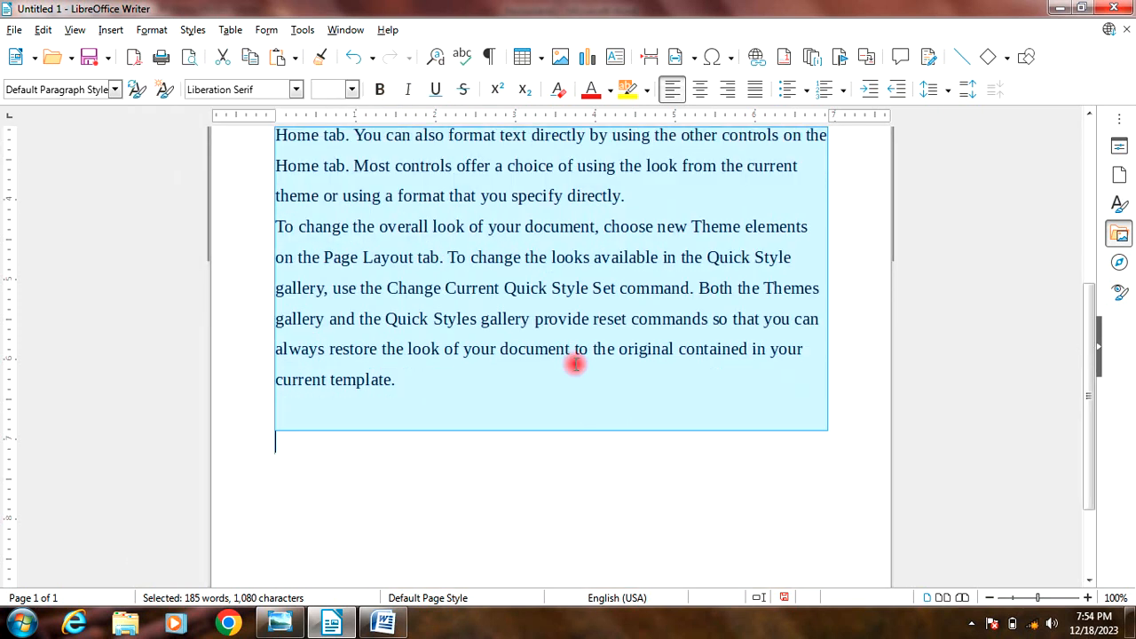
# Step: Set the line spacing of the selected paragraphs to 1
pyautogui.scroll(5, 577, 361)
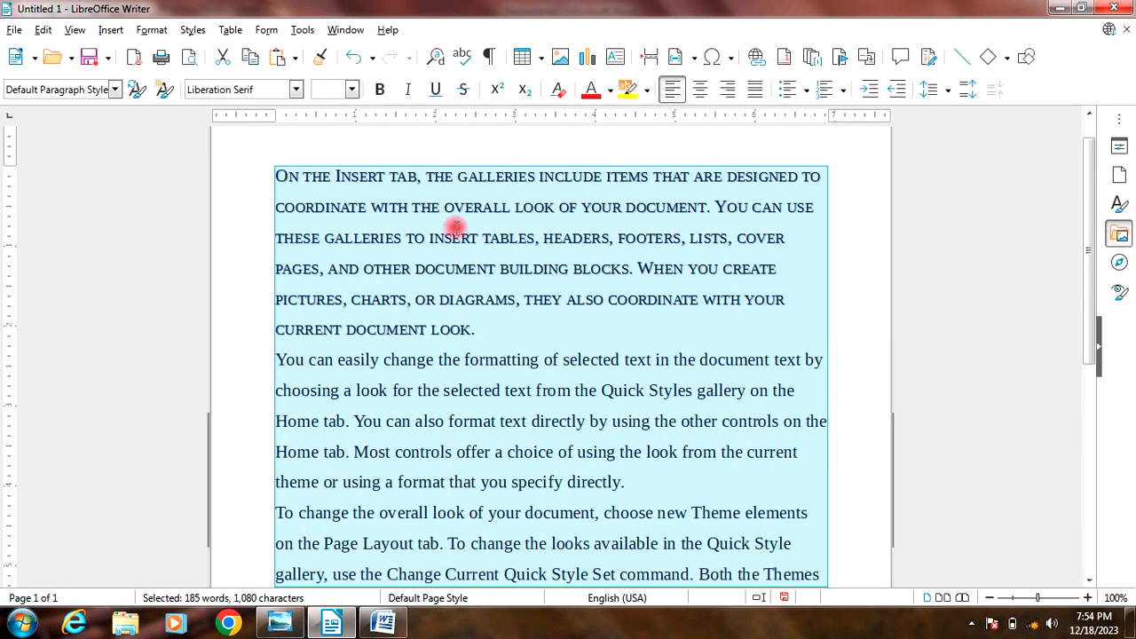
pyautogui.click(160, 34)
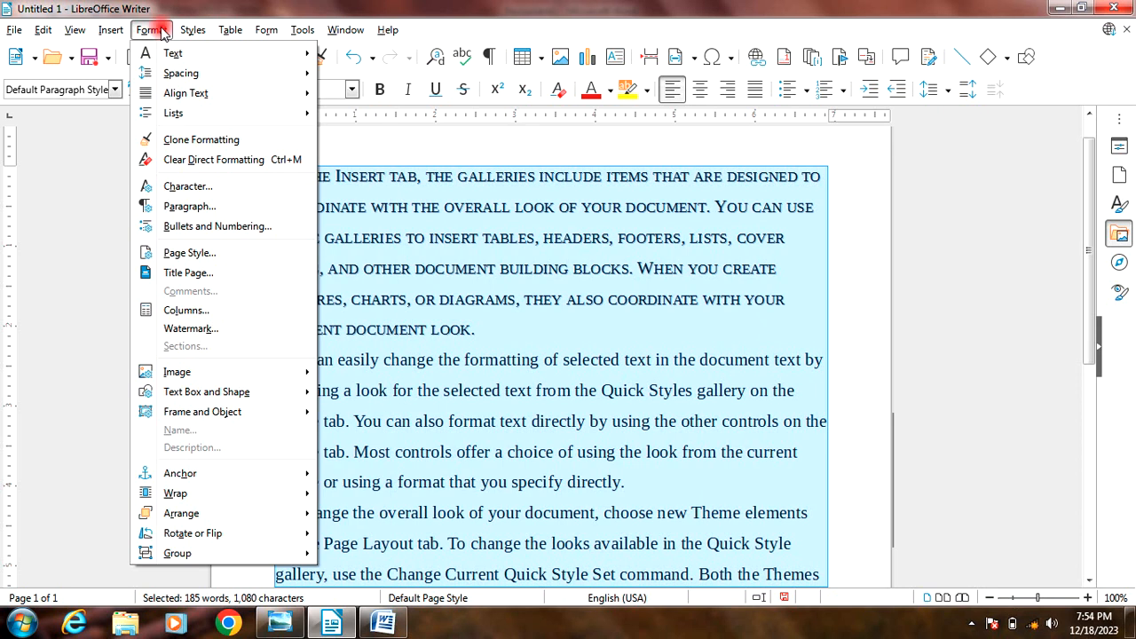
pyautogui.moveTo(169, 54)
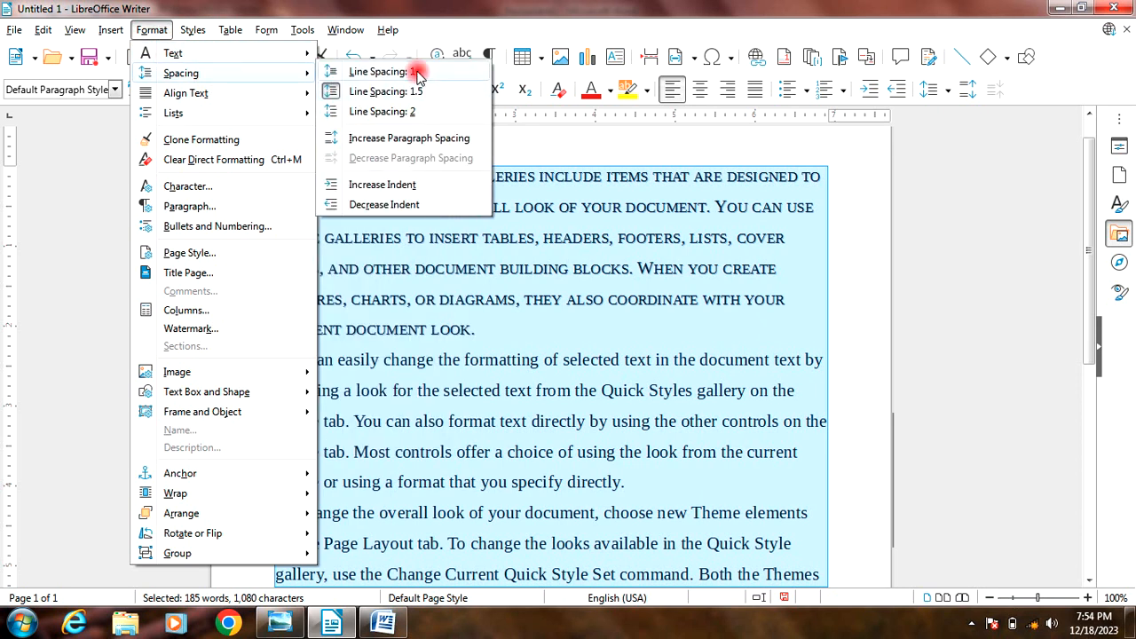
pyautogui.click(416, 72)
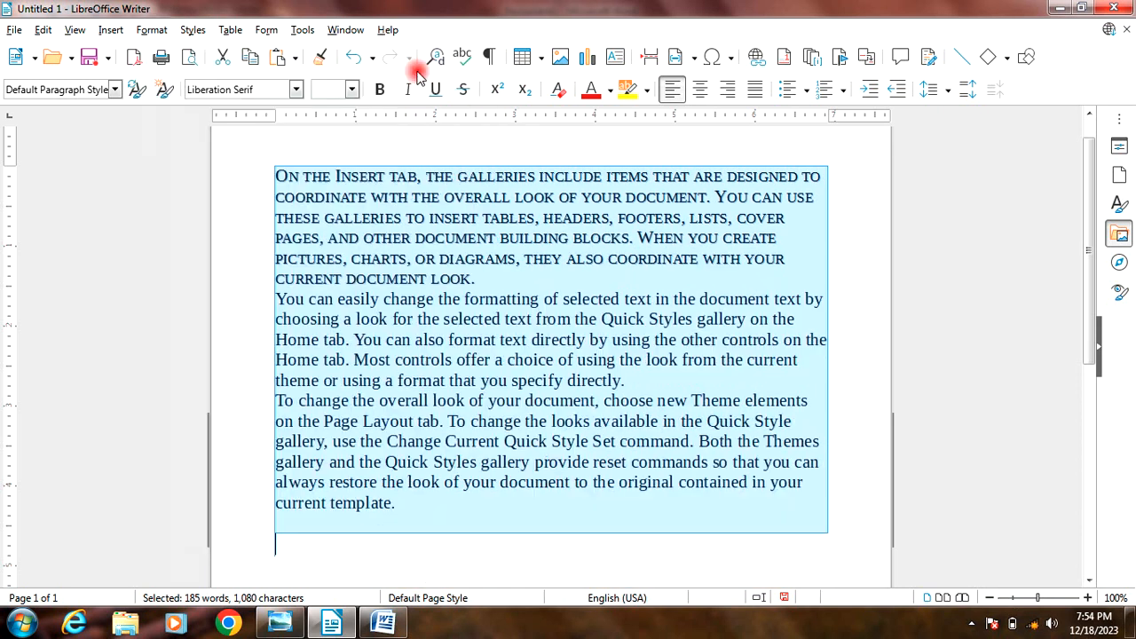
# Step: Set the line spacing of the selected paragraphs to 2
pyautogui.click(167, 31)
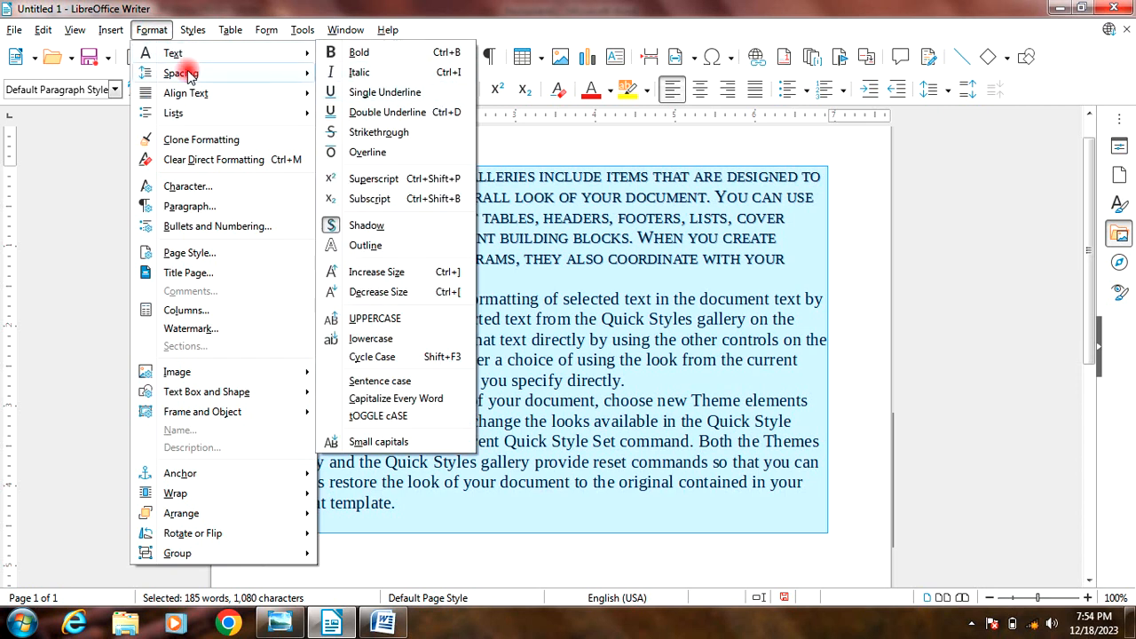
pyautogui.moveTo(188, 75)
pyautogui.click(375, 112)
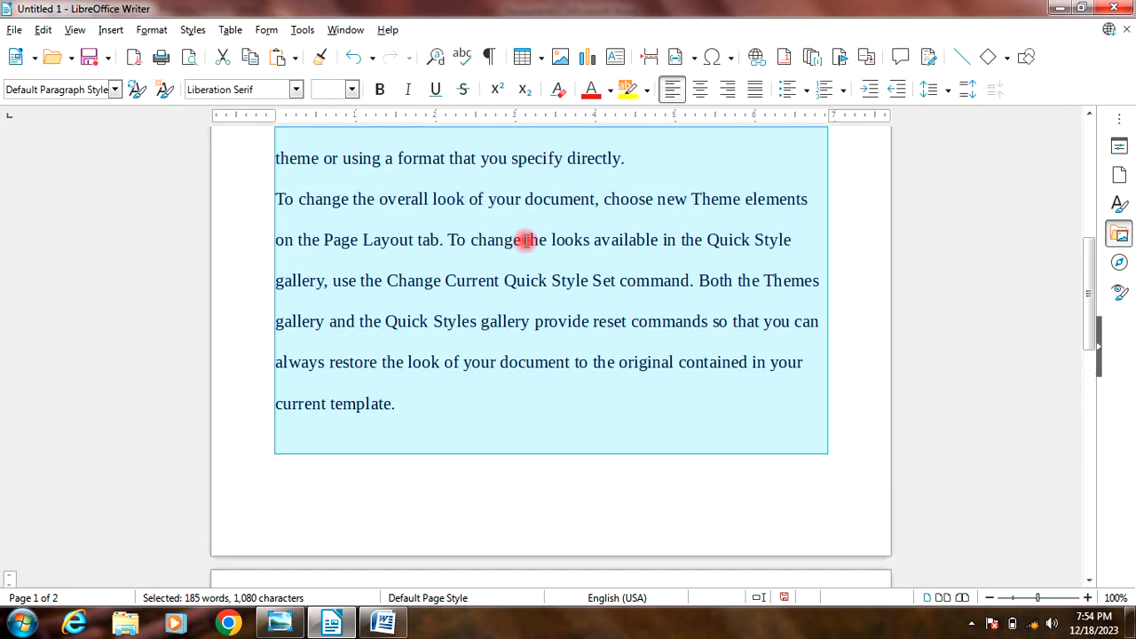
# Step: Return the selected paragraphs to 1.5 line spacing and clear the selection
pyautogui.scroll(10, 525, 239)
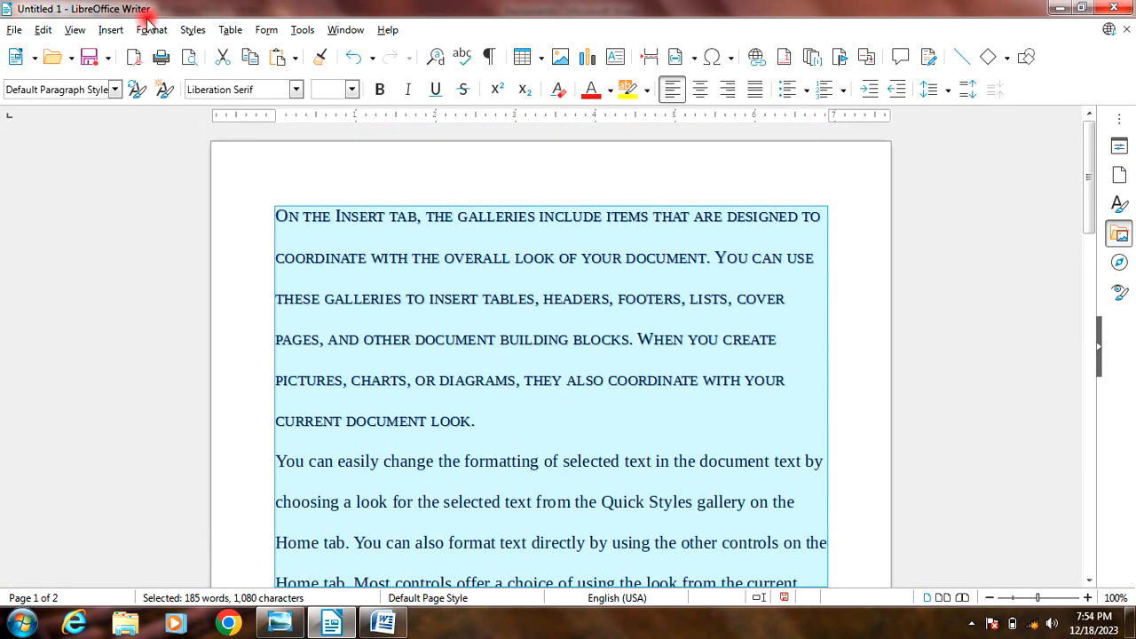
pyautogui.click(149, 29)
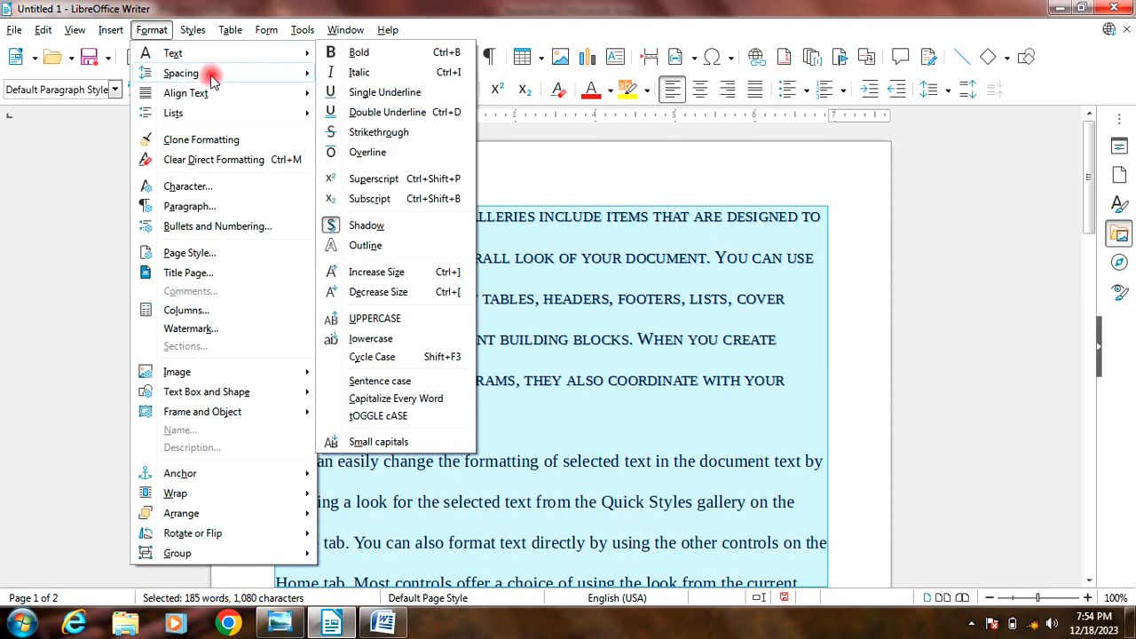
pyautogui.moveTo(218, 77)
pyautogui.click(381, 96)
pyautogui.scroll(7, 441, 322)
pyautogui.click(362, 296)
pyautogui.click(151, 29)
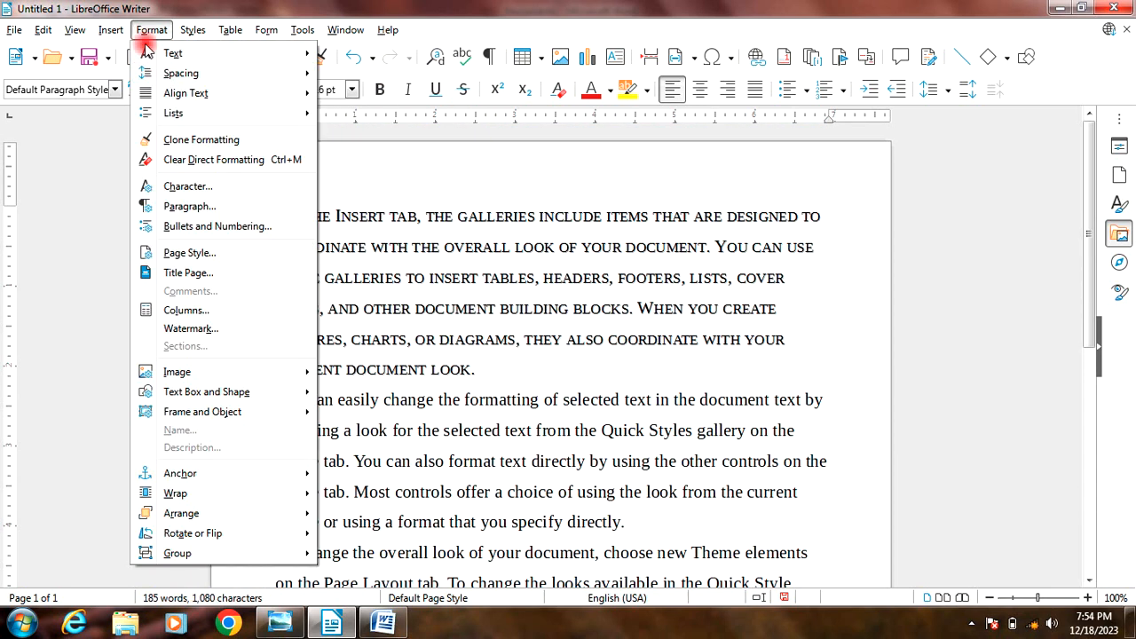
pyautogui.moveTo(177, 74)
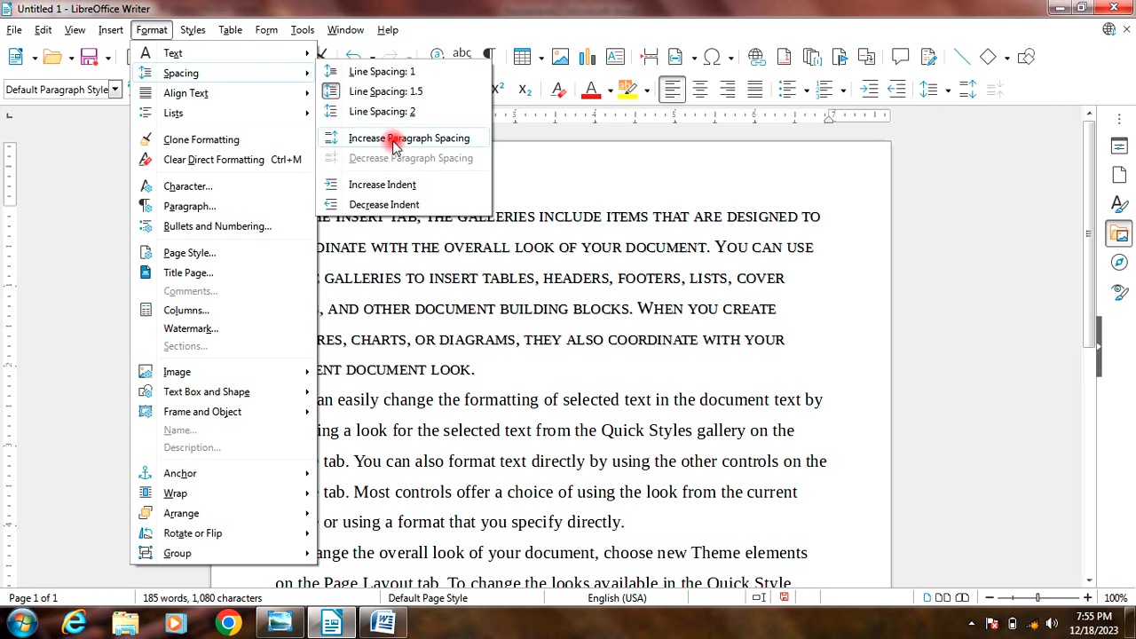
pyautogui.click(428, 284)
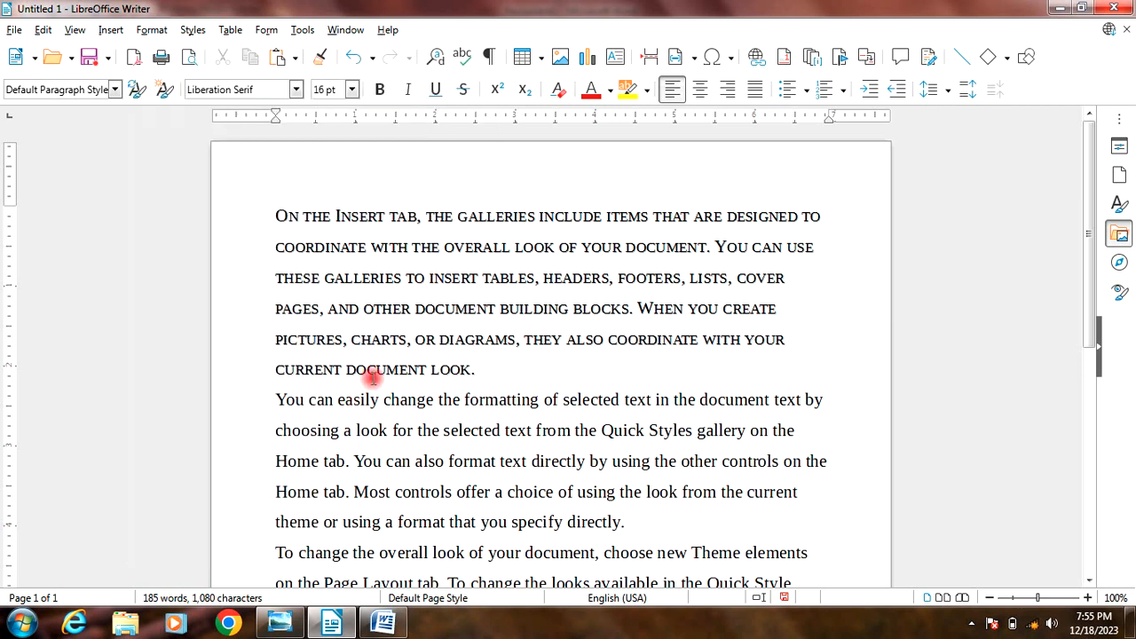
# Step: Select the first paragraph, beginning "On the Insert tab", and increase its paragraph spacing repeatedly to widen the gaps above and below it
pyautogui.moveTo(282, 215); pyautogui.dragTo(542, 362)
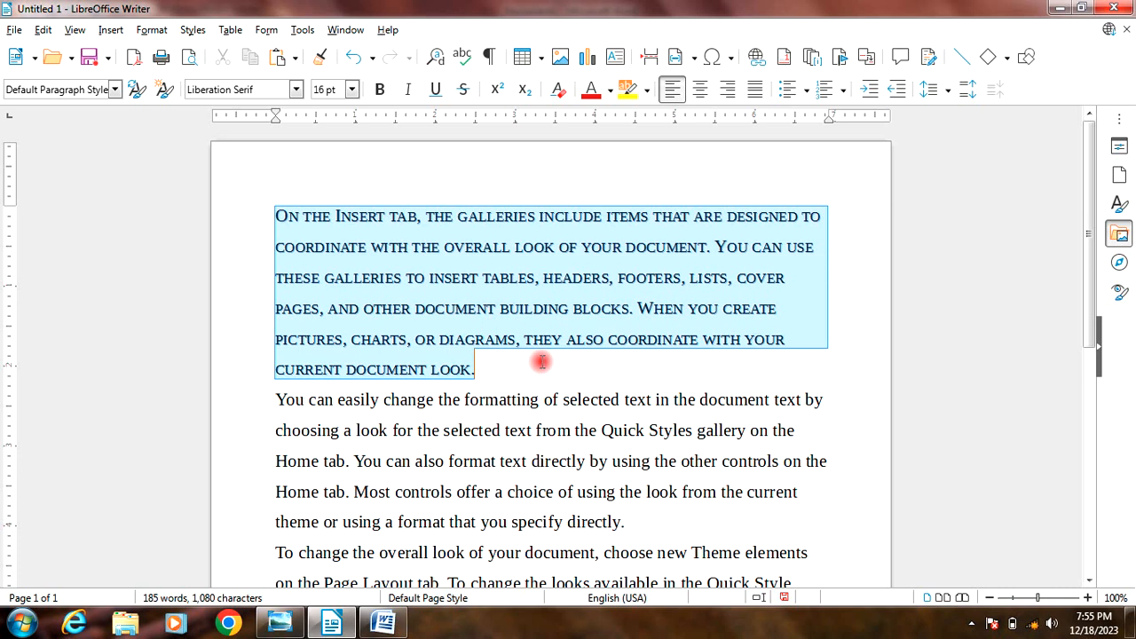
pyautogui.click(151, 30)
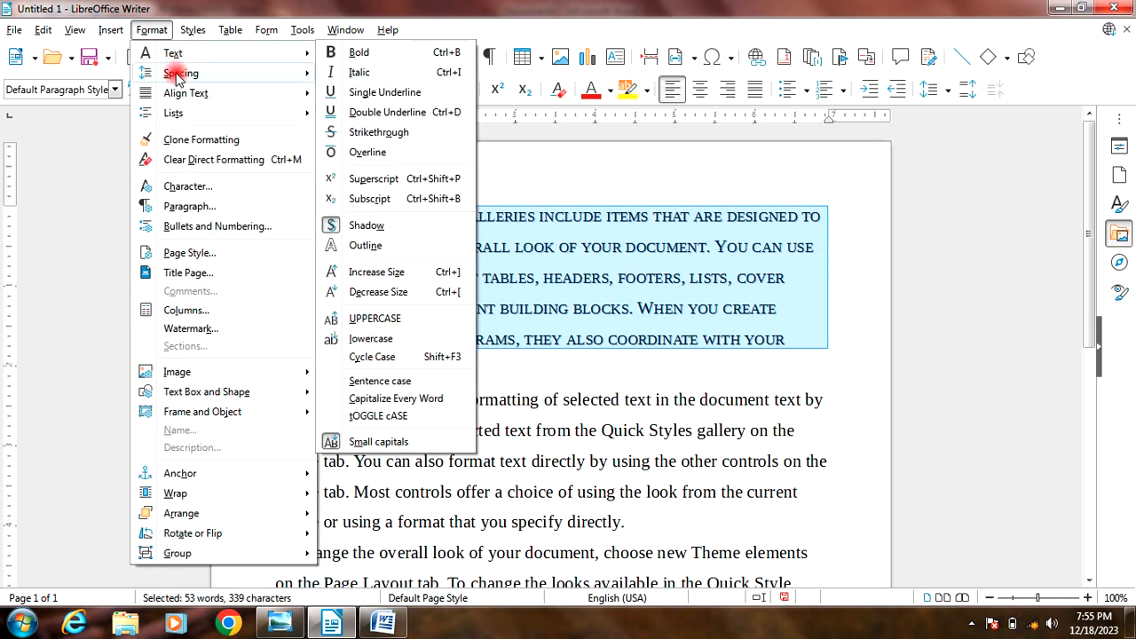
pyautogui.moveTo(177, 77)
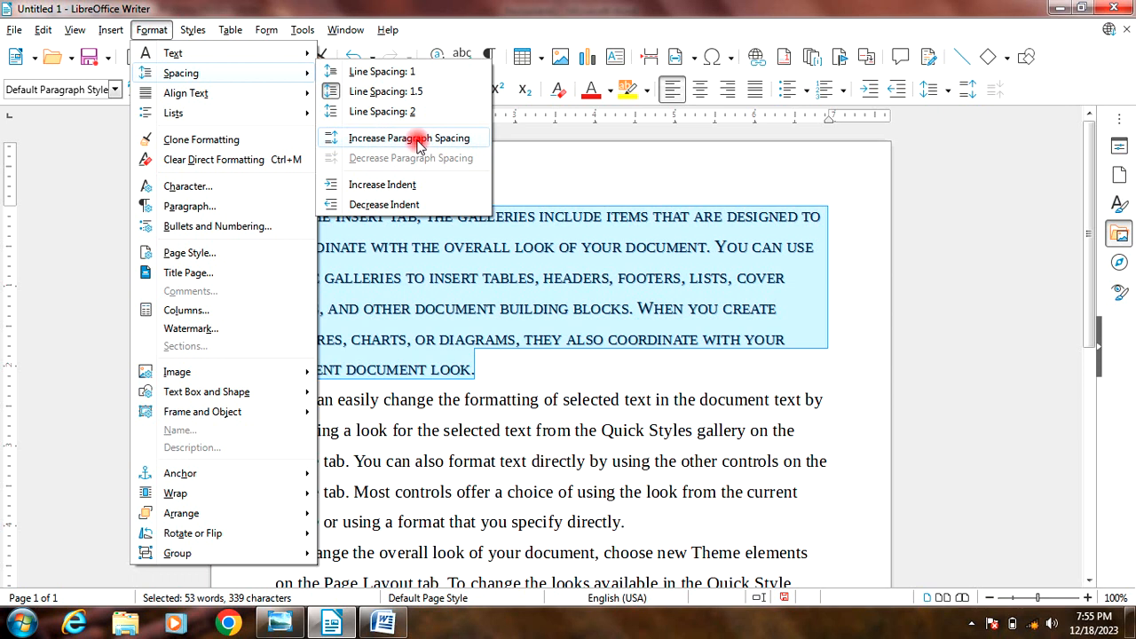
pyautogui.click(336, 147)
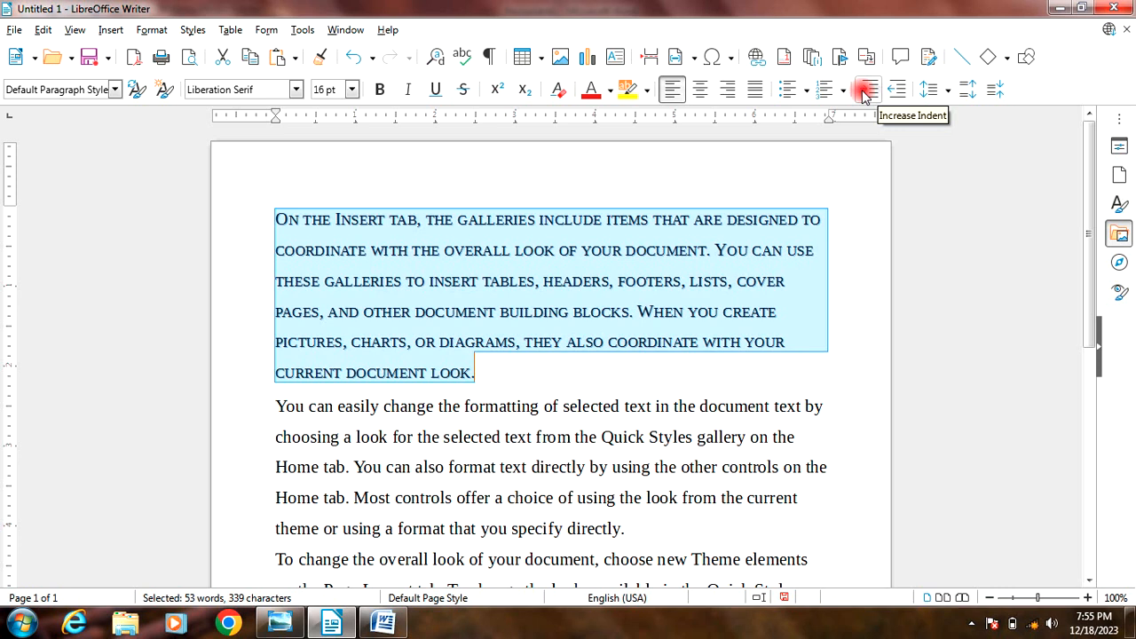
pyautogui.click(969, 90)
pyautogui.click(969, 90)
pyautogui.click(968, 90)
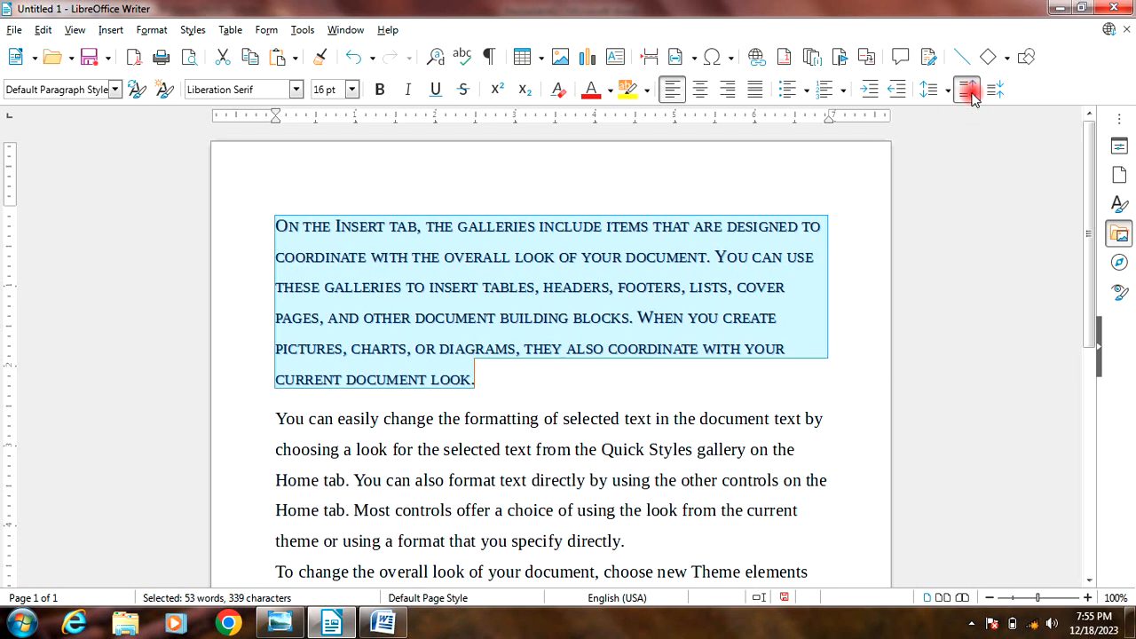
pyautogui.click(968, 90)
pyautogui.click(968, 89)
pyautogui.click(968, 90)
pyautogui.click(969, 90)
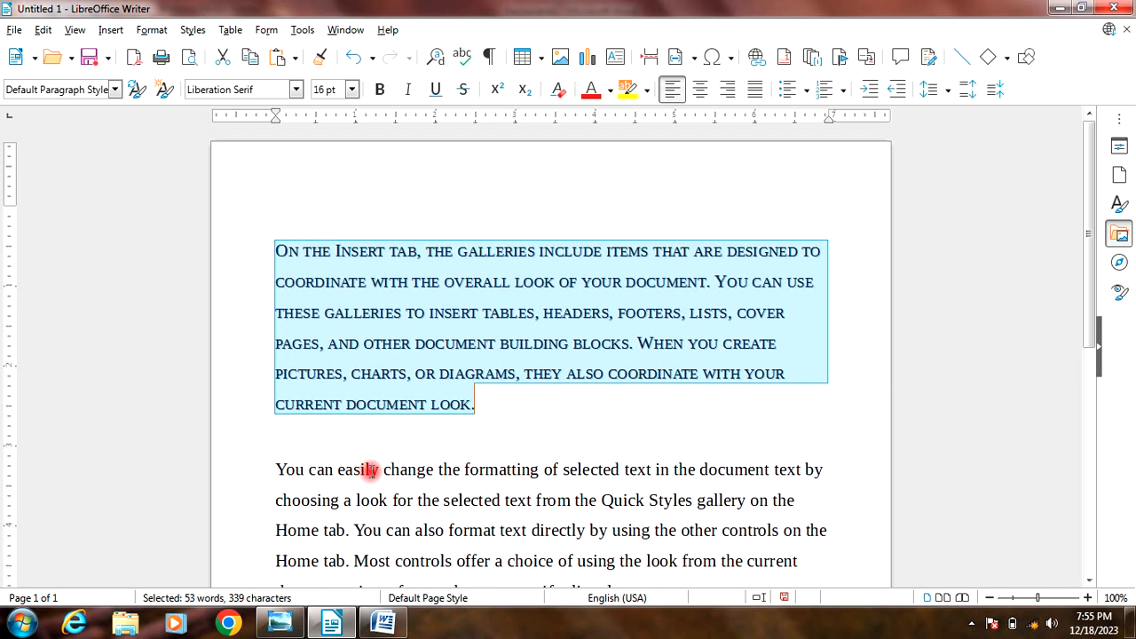
# Step: Place the cursor at the end of the first paragraph and decrease its paragraph spacing repeatedly until no extra gap remains
pyautogui.click(366, 411)
pyautogui.click(495, 408)
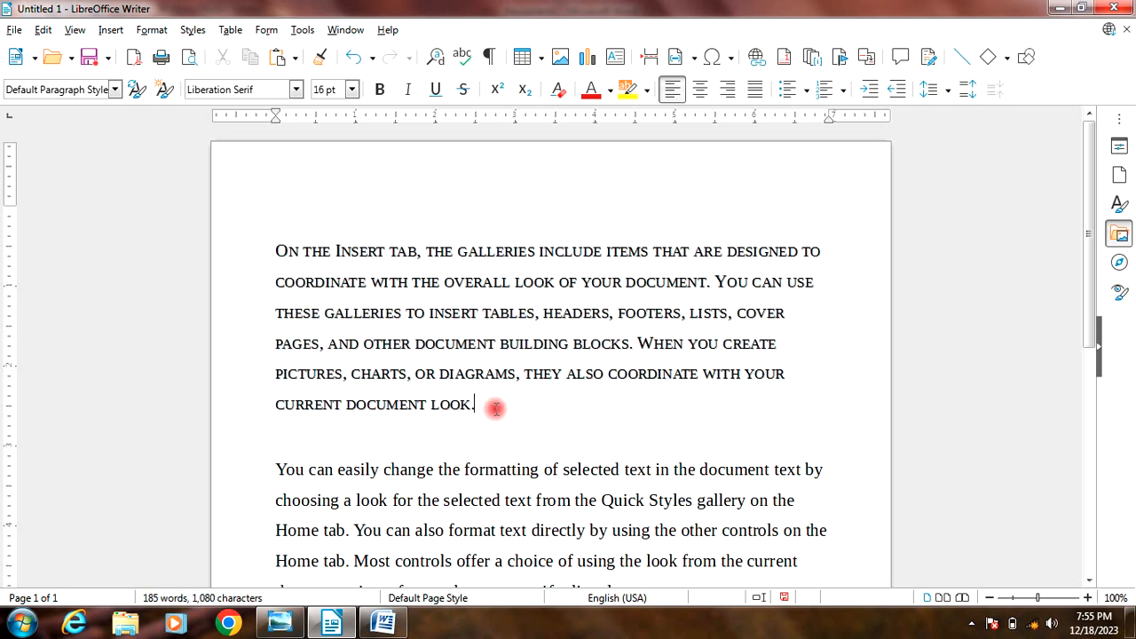
pyautogui.click(999, 96)
pyautogui.click(999, 98)
pyautogui.click(1000, 97)
pyautogui.click(998, 97)
pyautogui.click(999, 96)
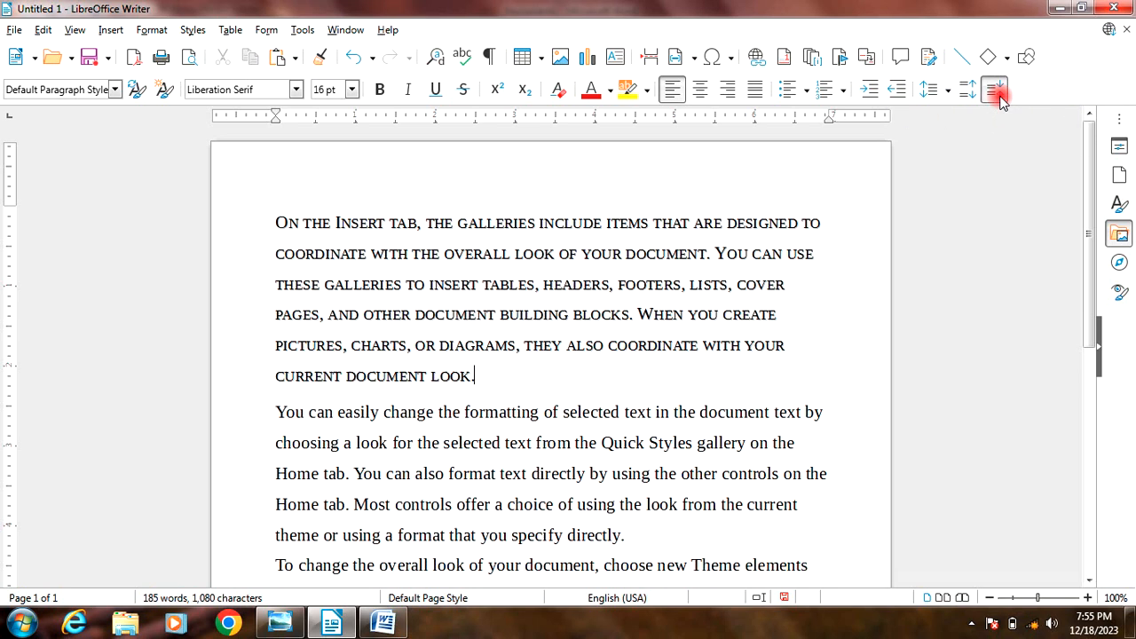
pyautogui.click(999, 97)
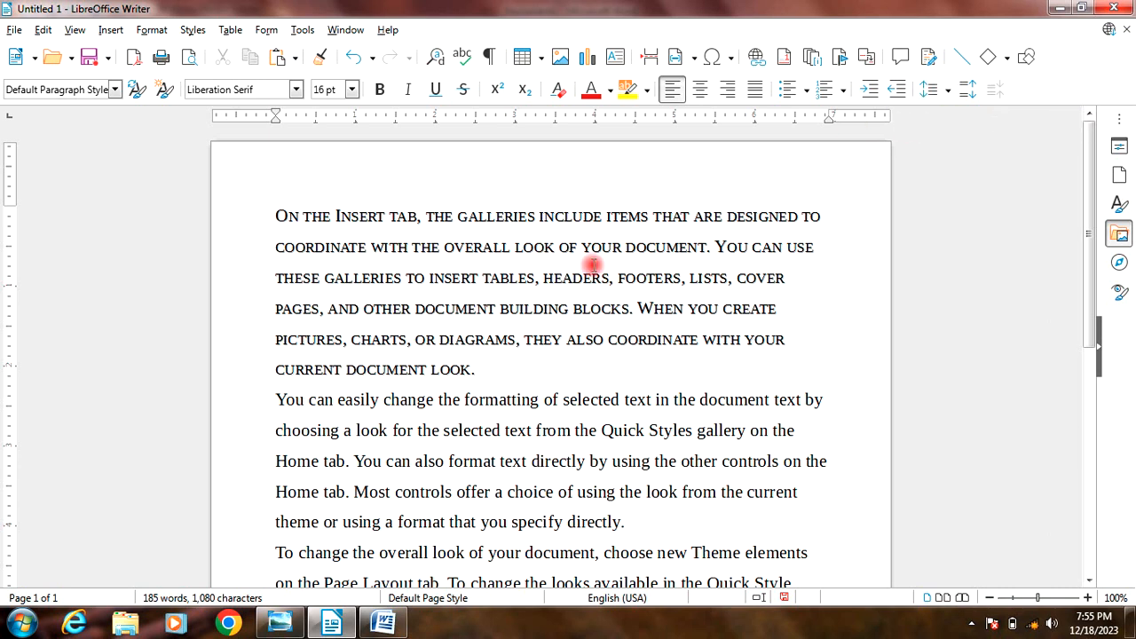
# Step: Increase the indent of the first paragraph by one level and decrease it back to the page margin
pyautogui.click(152, 32)
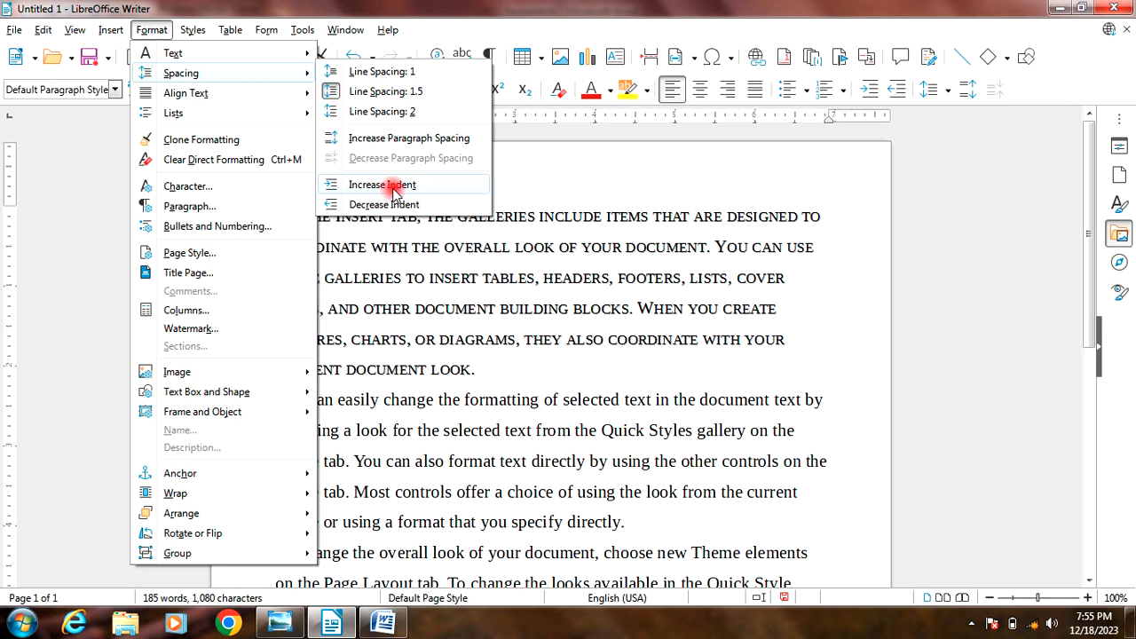
pyautogui.click(364, 205)
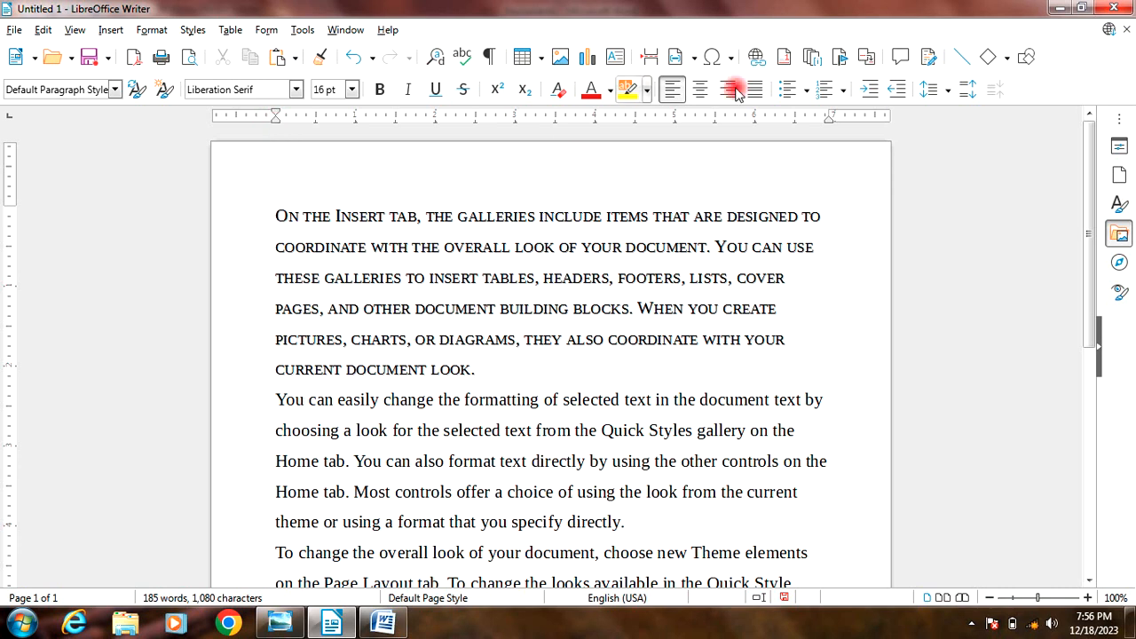
pyautogui.click(870, 90)
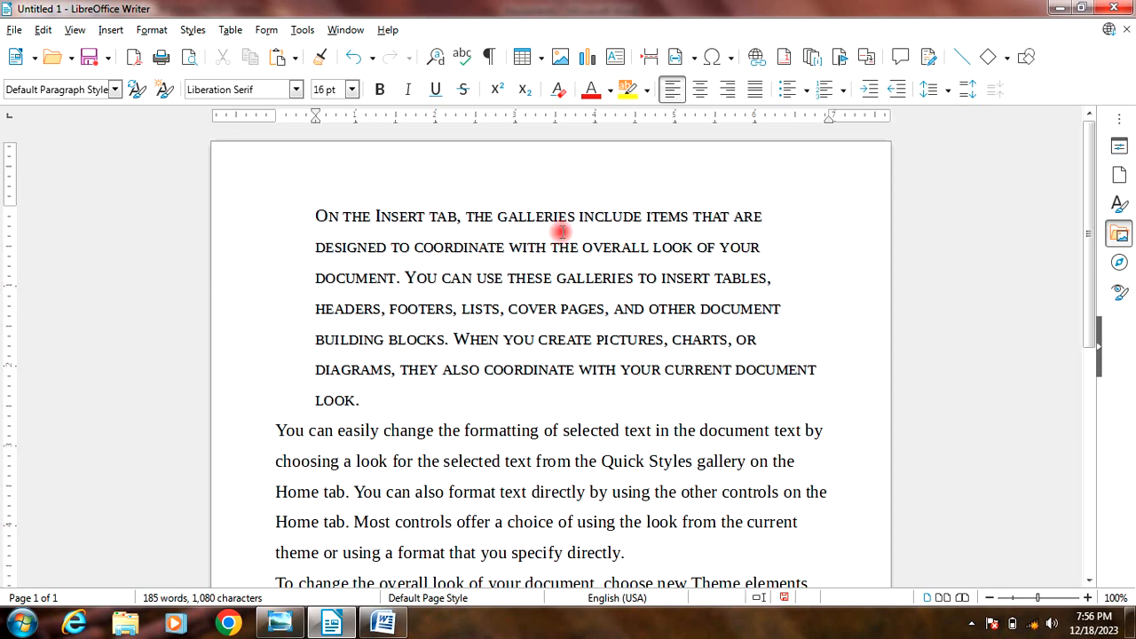
pyautogui.click(896, 94)
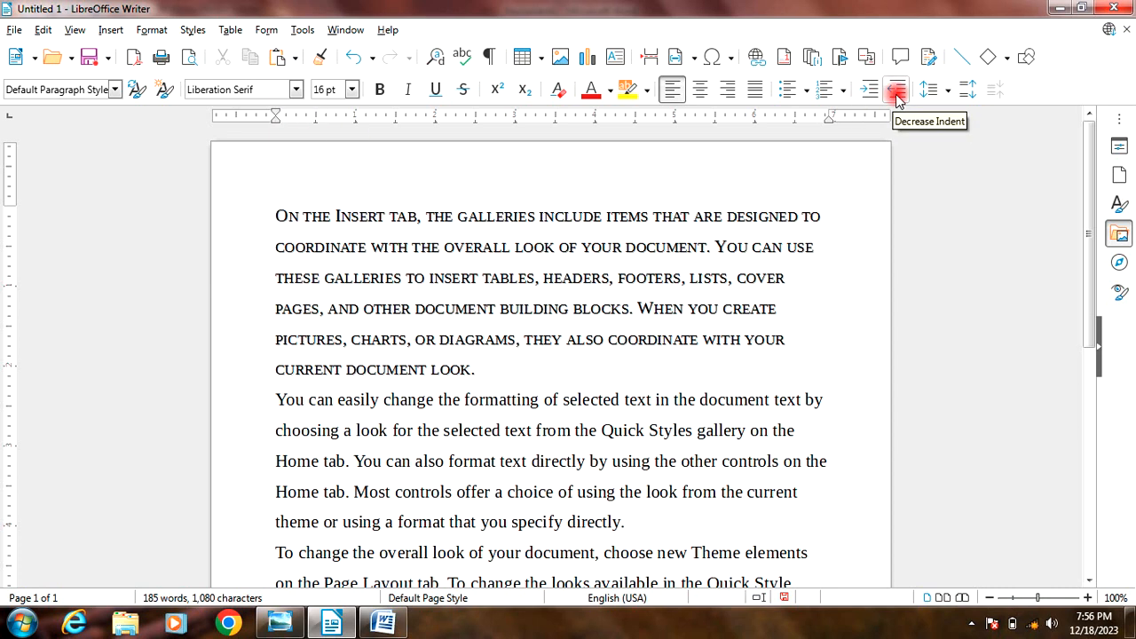
# Step: Select all of the document's text, right-align it and clear the selection
pyautogui.click(149, 32)
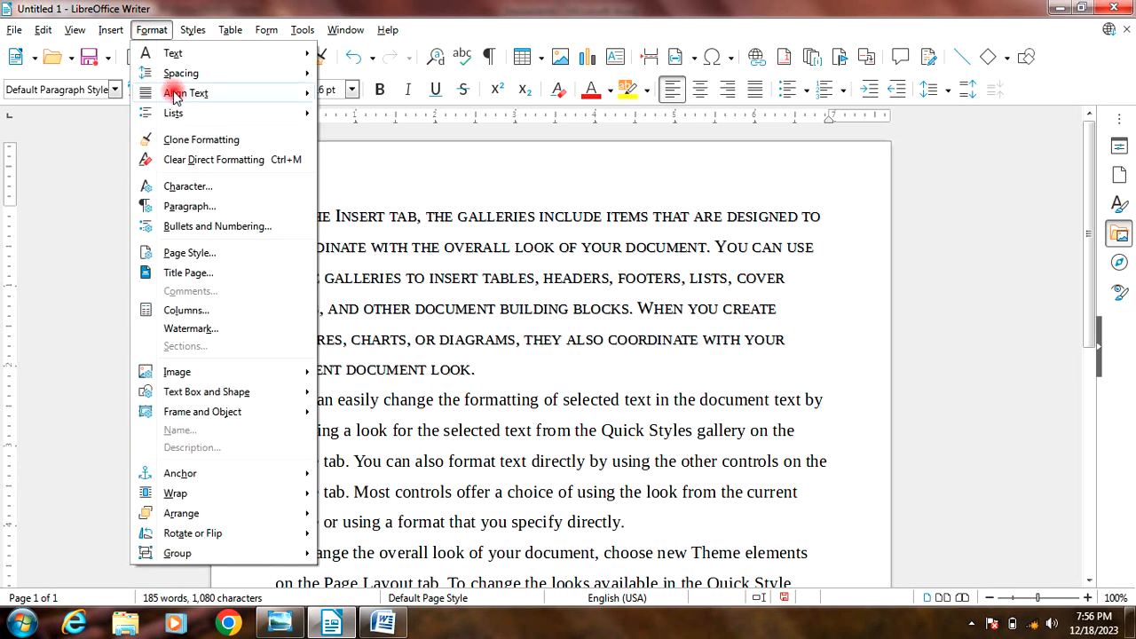
pyautogui.moveTo(199, 75)
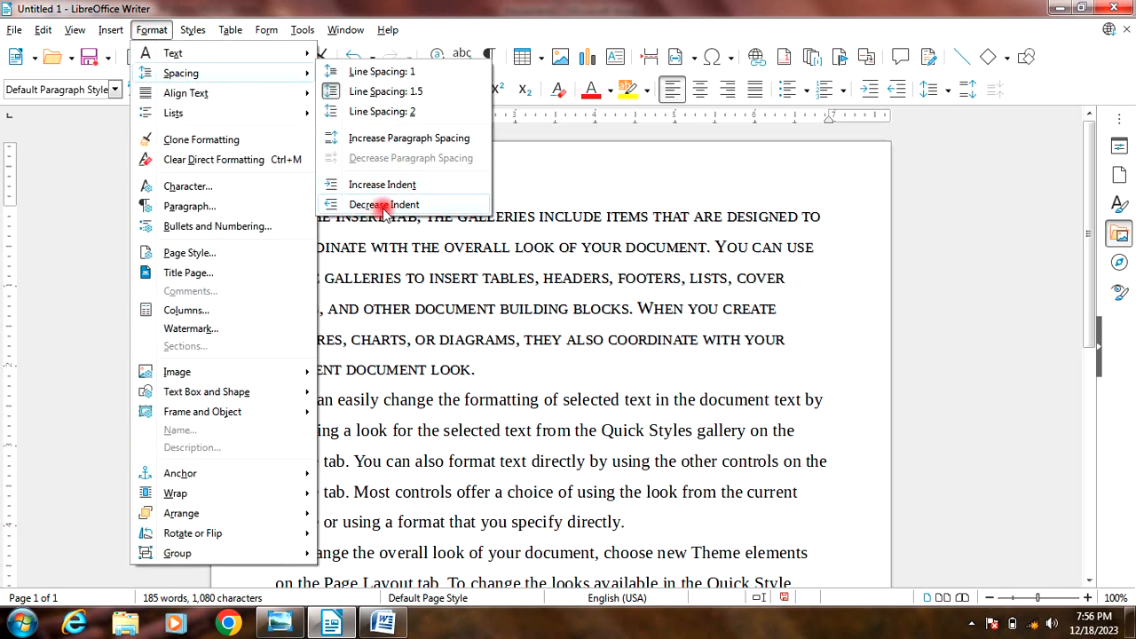
pyautogui.moveTo(166, 101)
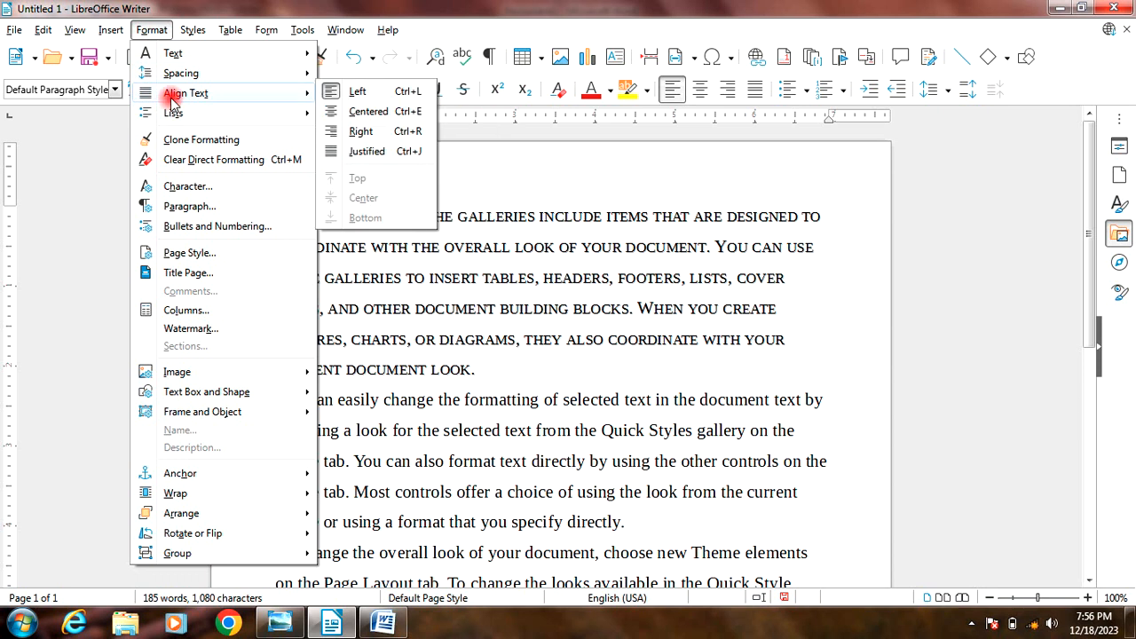
pyautogui.click(330, 94)
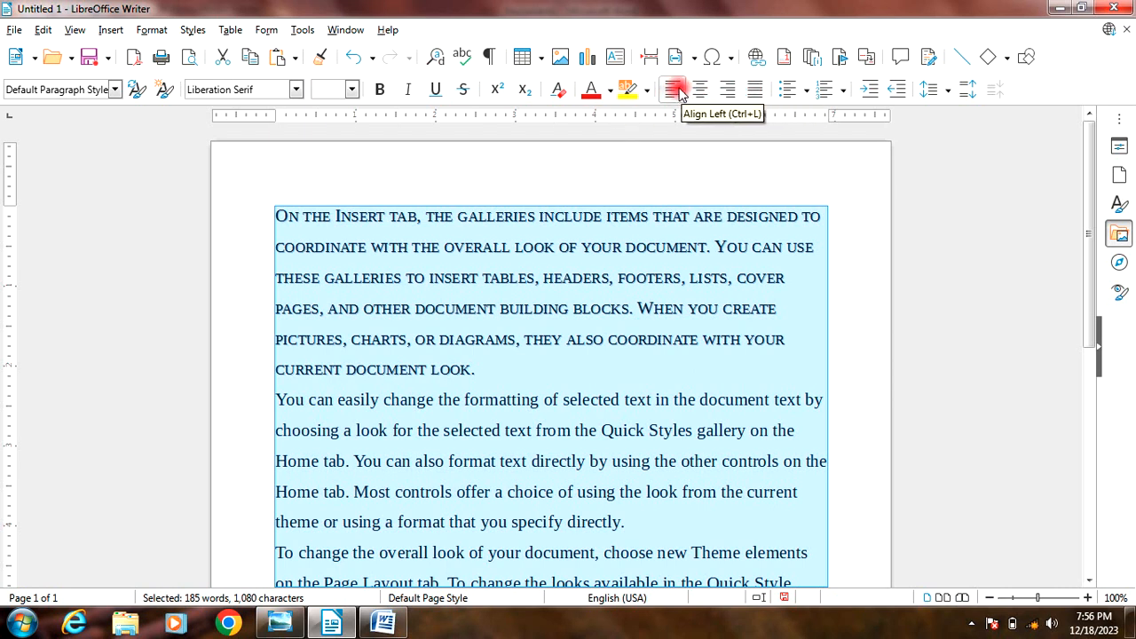
pyautogui.click(728, 92)
pyautogui.click(680, 287)
pyautogui.scroll(5, 680, 287)
pyautogui.click(821, 204)
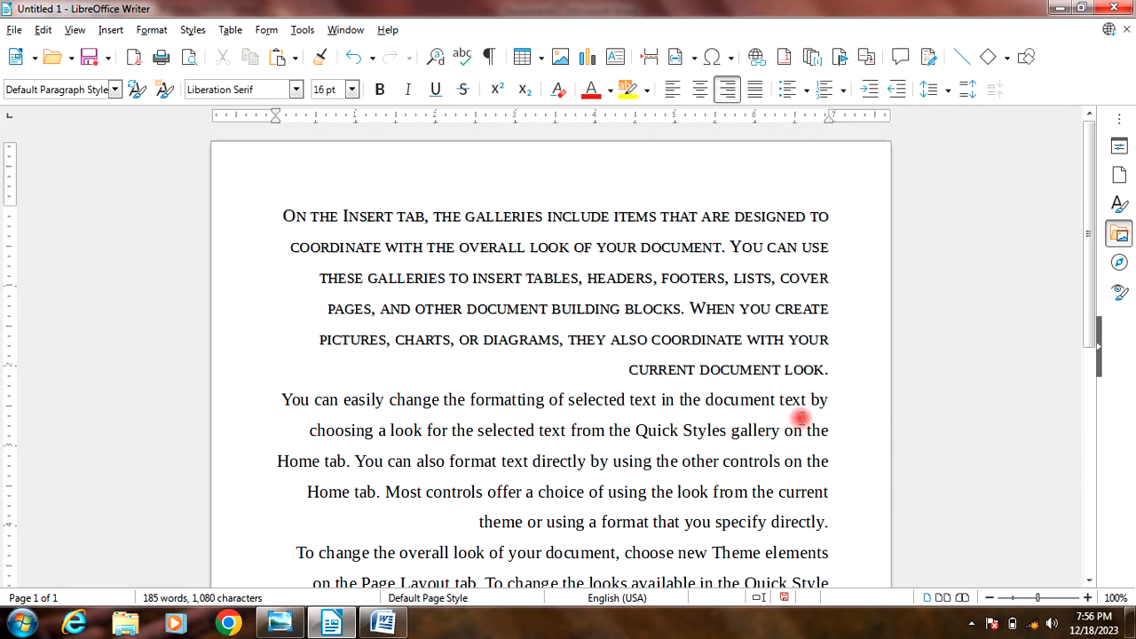
# Step: Select the whole document and align its text to the left margin
pyautogui.hotkey('ctrl', 'a')
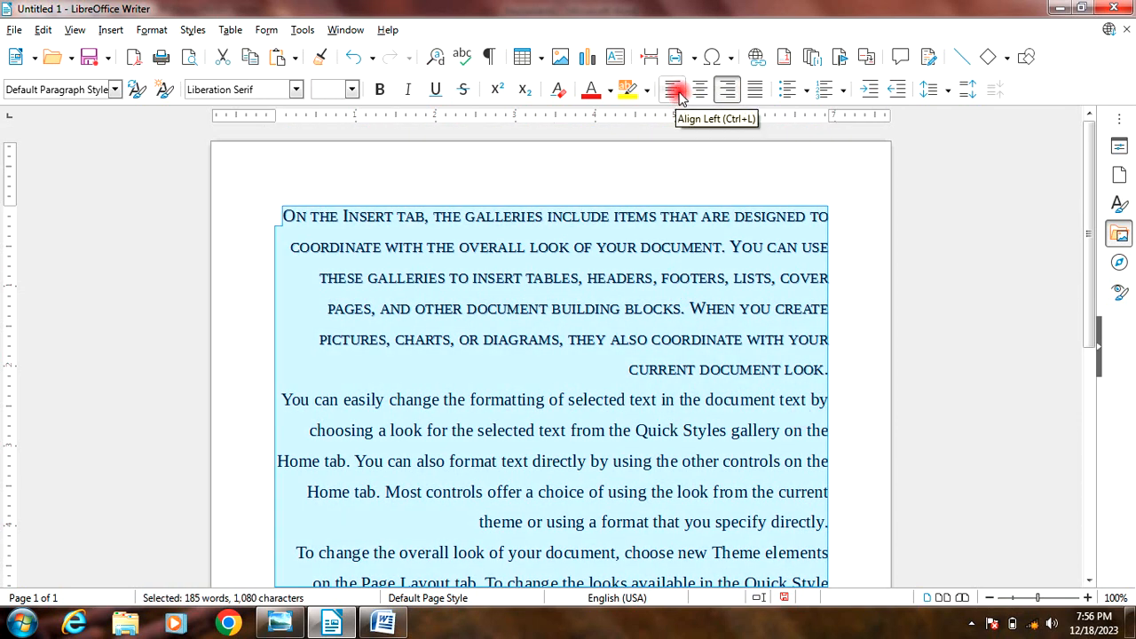
pyautogui.click(675, 91)
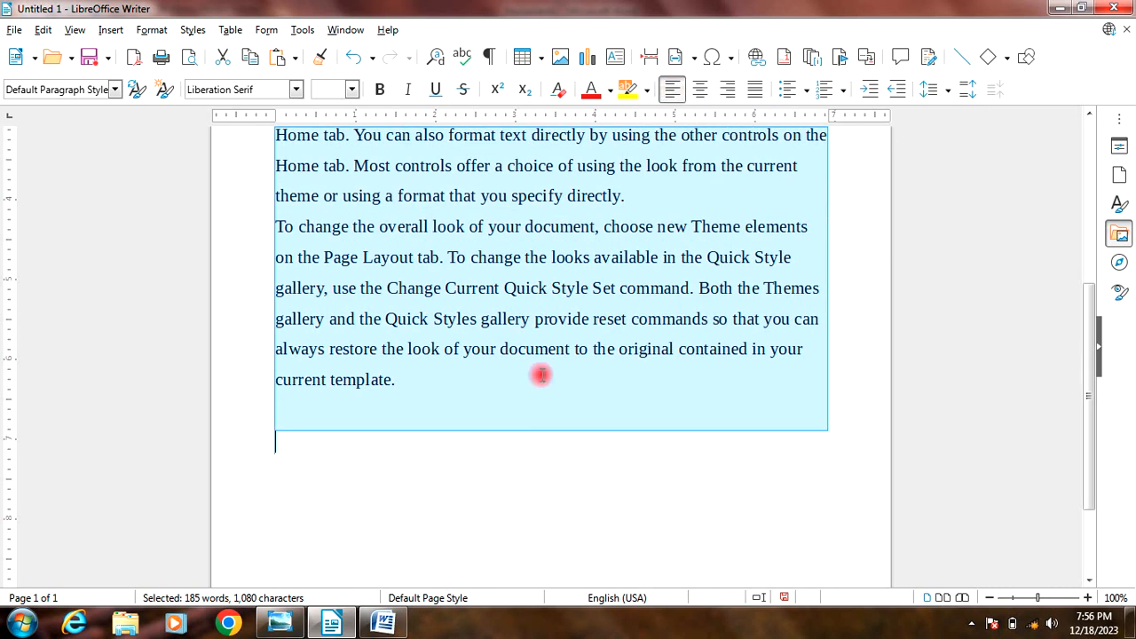
pyautogui.scroll(5, 540, 372)
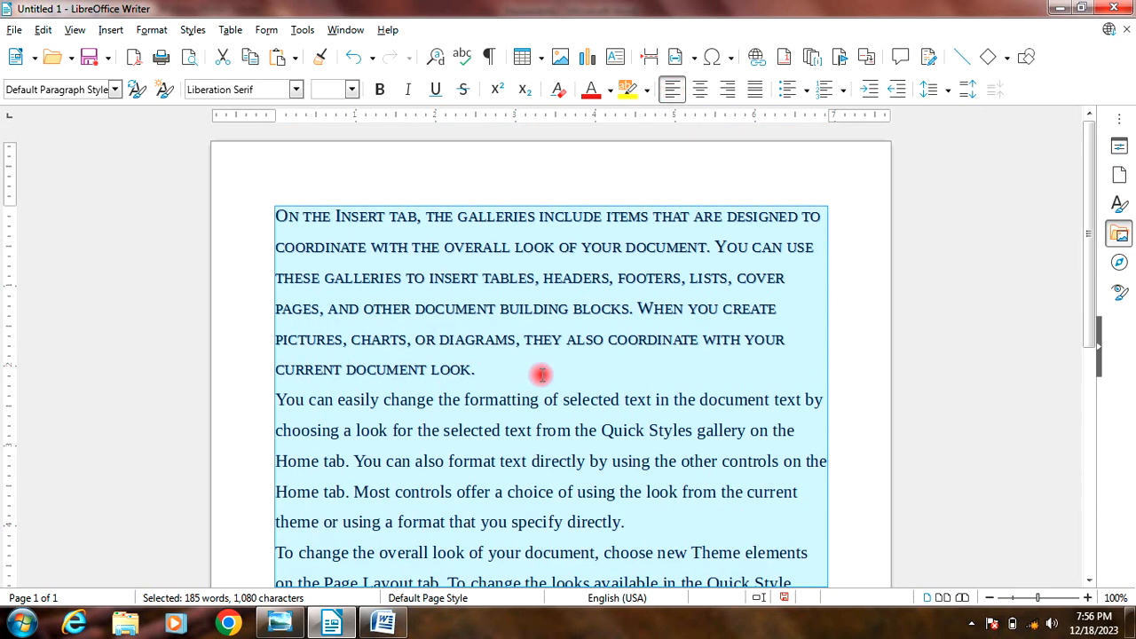
# Step: Center all of the selected paragraphs and clear the selection
pyautogui.click(701, 91)
pyautogui.scroll(5, 637, 347)
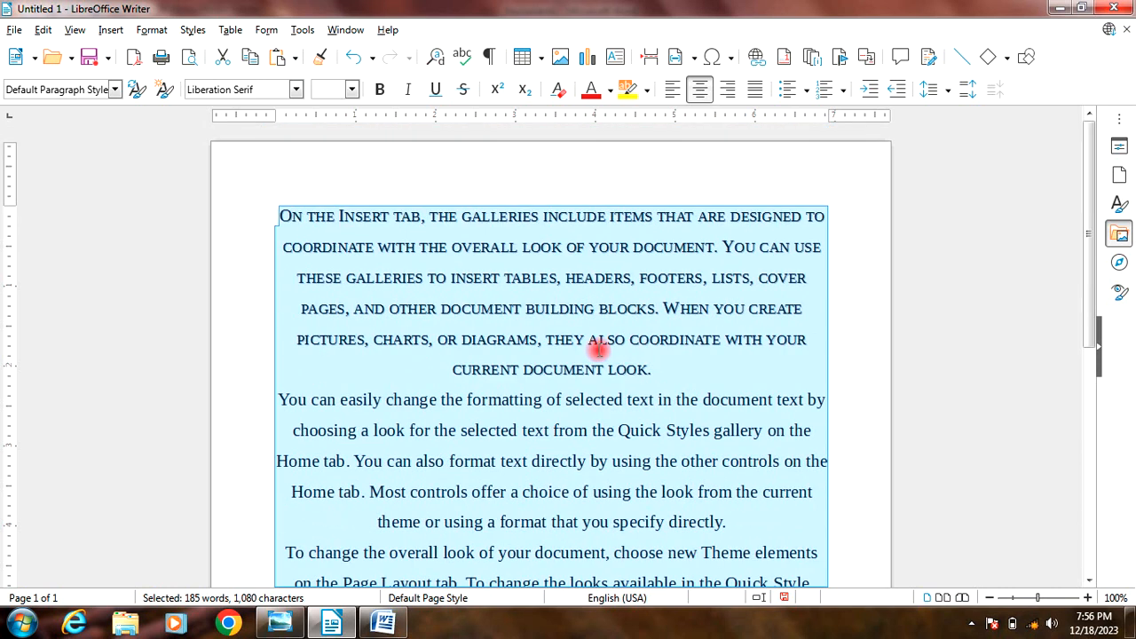
pyautogui.click(451, 371)
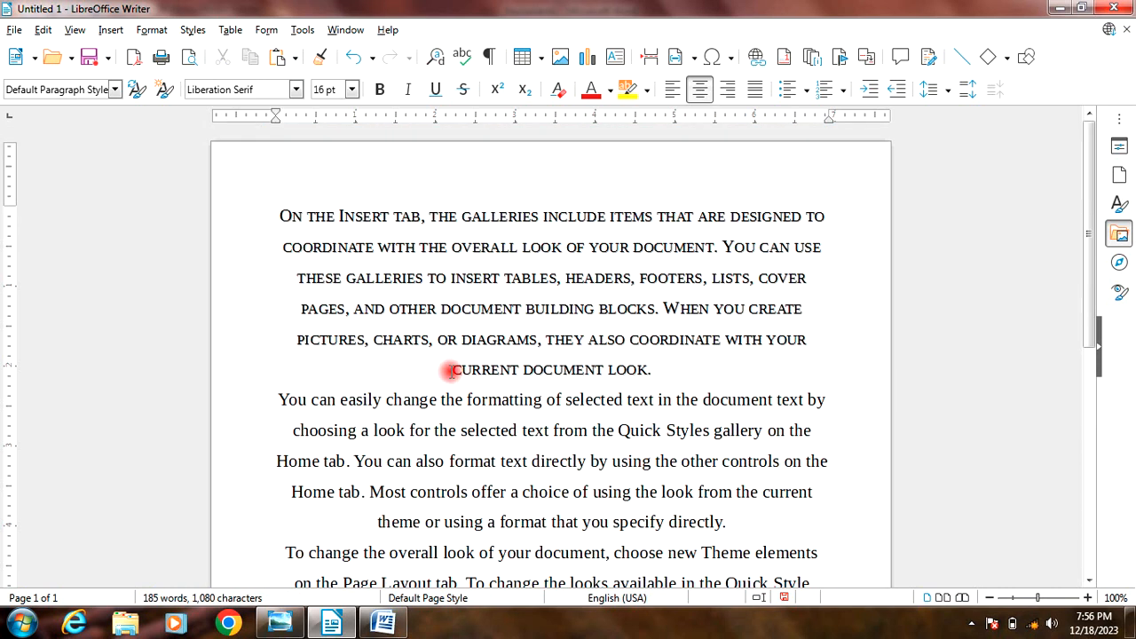
pyautogui.scroll(-6, 579, 369)
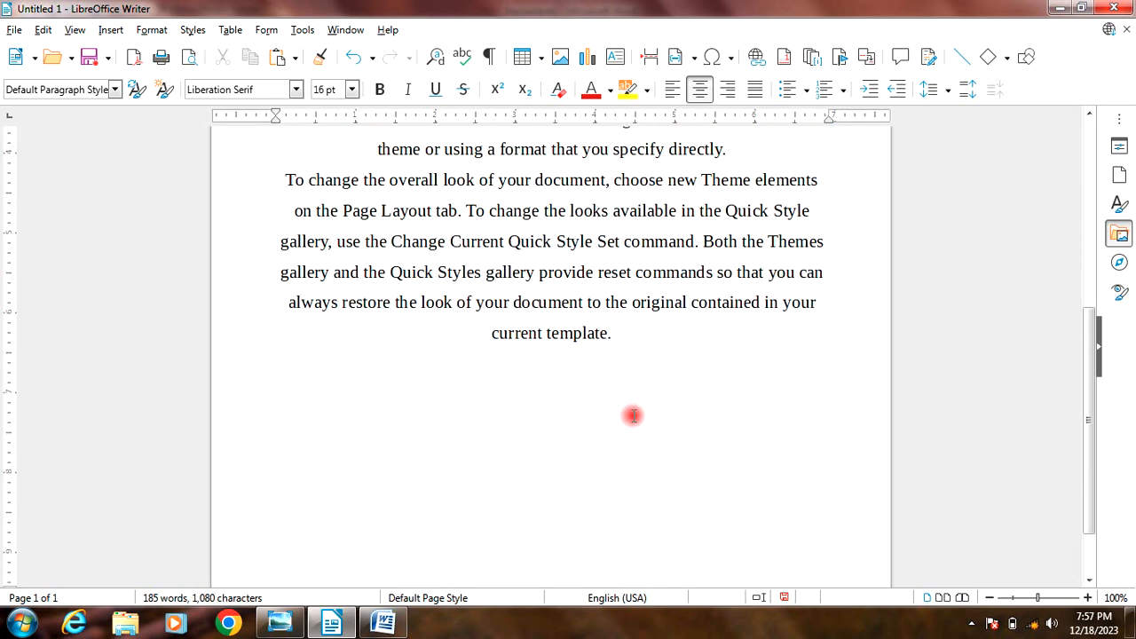
# Step: Return all of the text to left alignment and place the cursor on the empty line below the last paragraph
pyautogui.hotkey('ctrl', 'a')
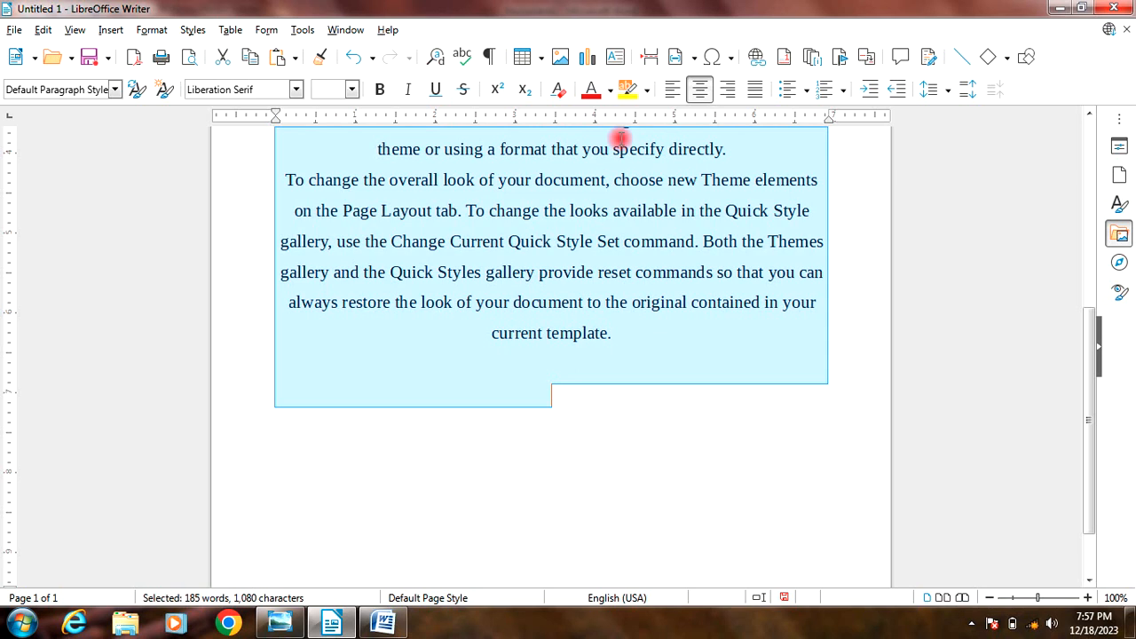
pyautogui.click(672, 90)
pyautogui.click(419, 367)
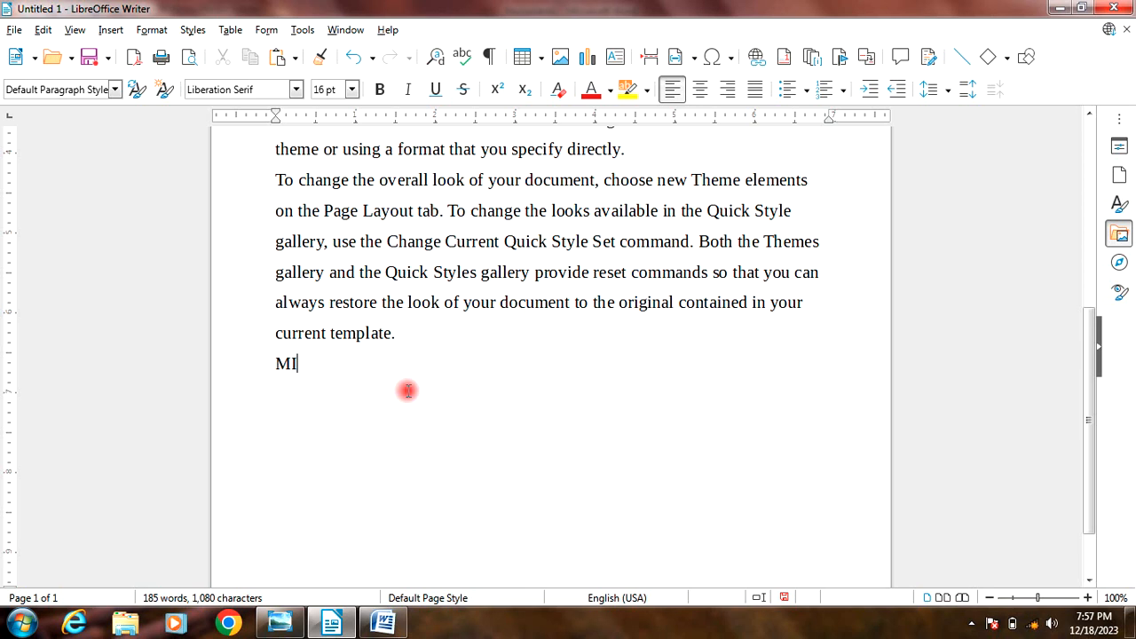
# Step: Enter "MIA Computer" on the line below the last paragraph and center that line
pyautogui.write('MIA Computer')
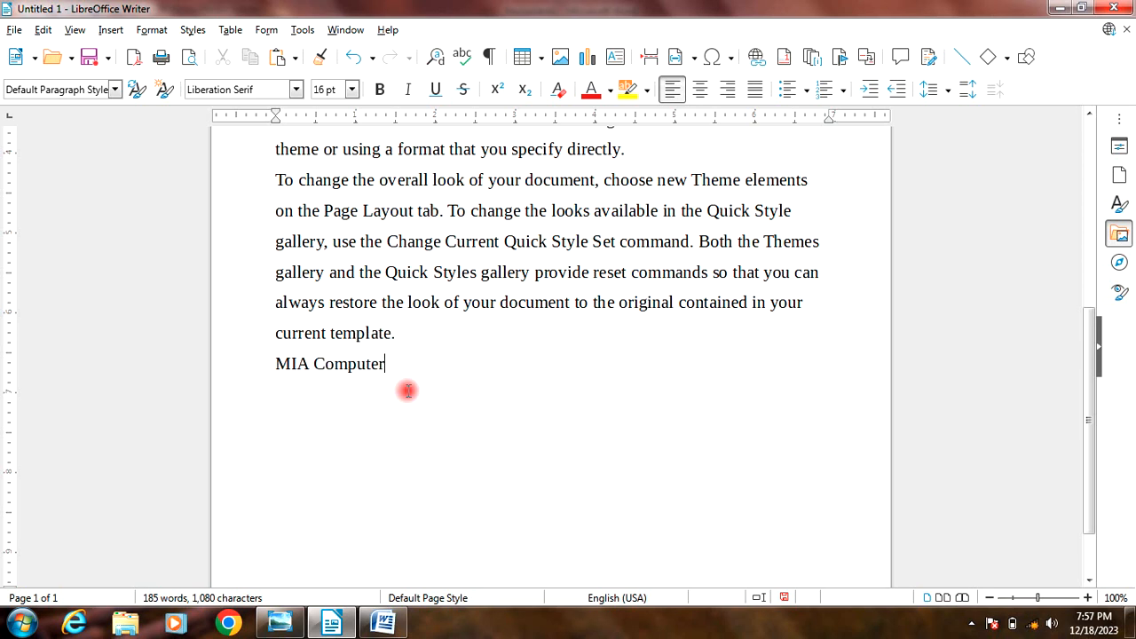
pyautogui.moveTo(407, 358); pyautogui.dragTo(266, 363)
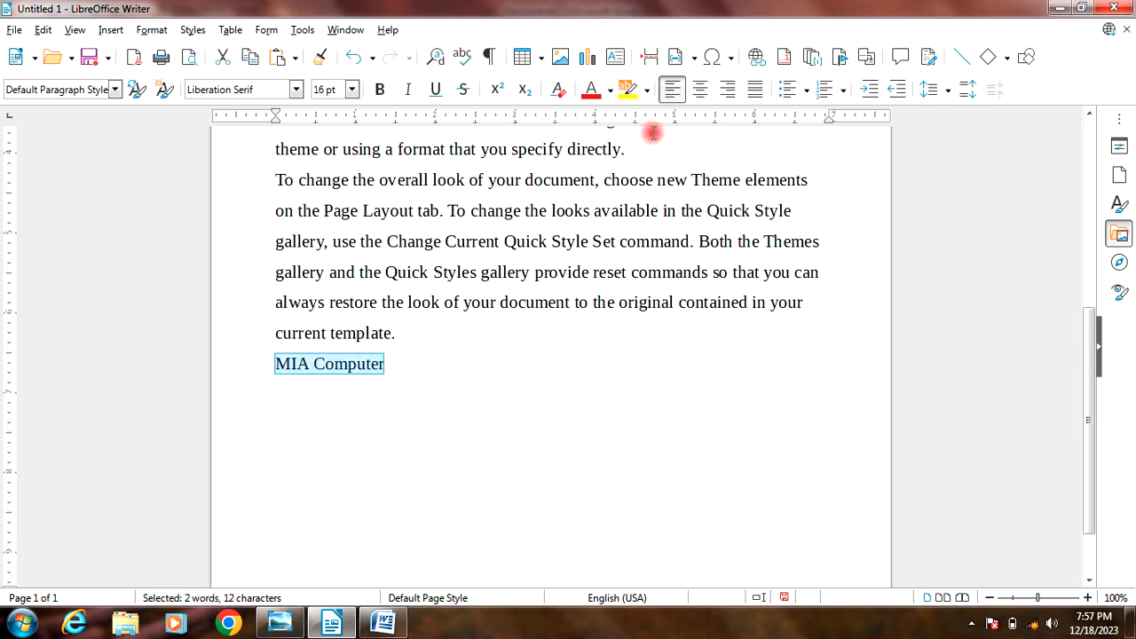
pyautogui.click(700, 90)
pyautogui.click(593, 400)
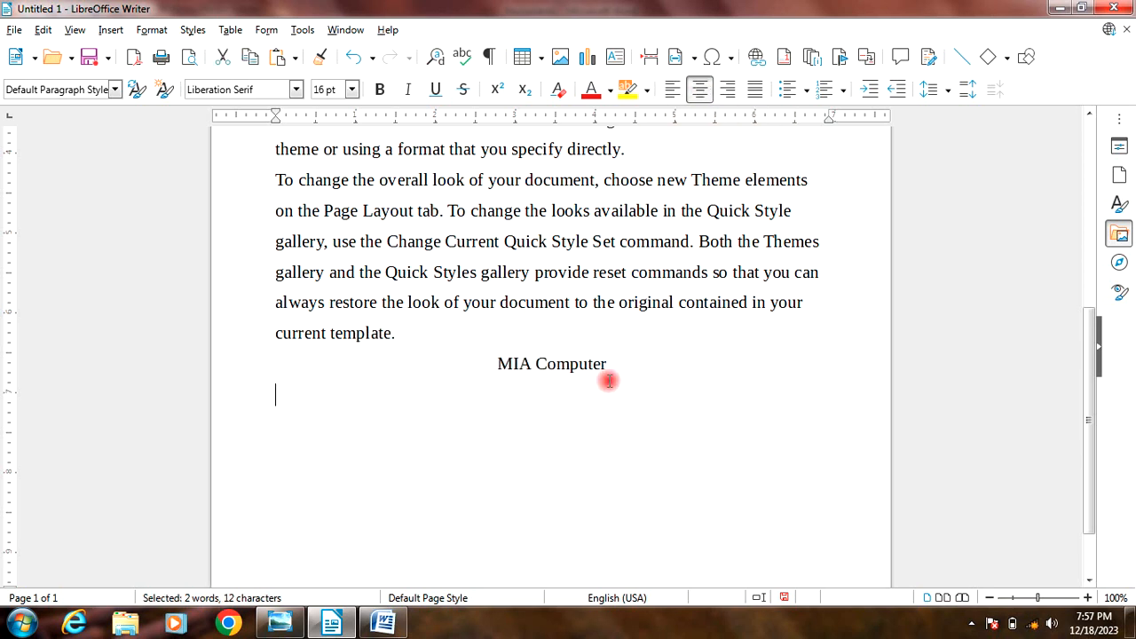
# Step: Select the whole document, justify its text between both margins and clear the selection
pyautogui.scroll(3, 533, 368)
pyautogui.scroll(4, 541, 372)
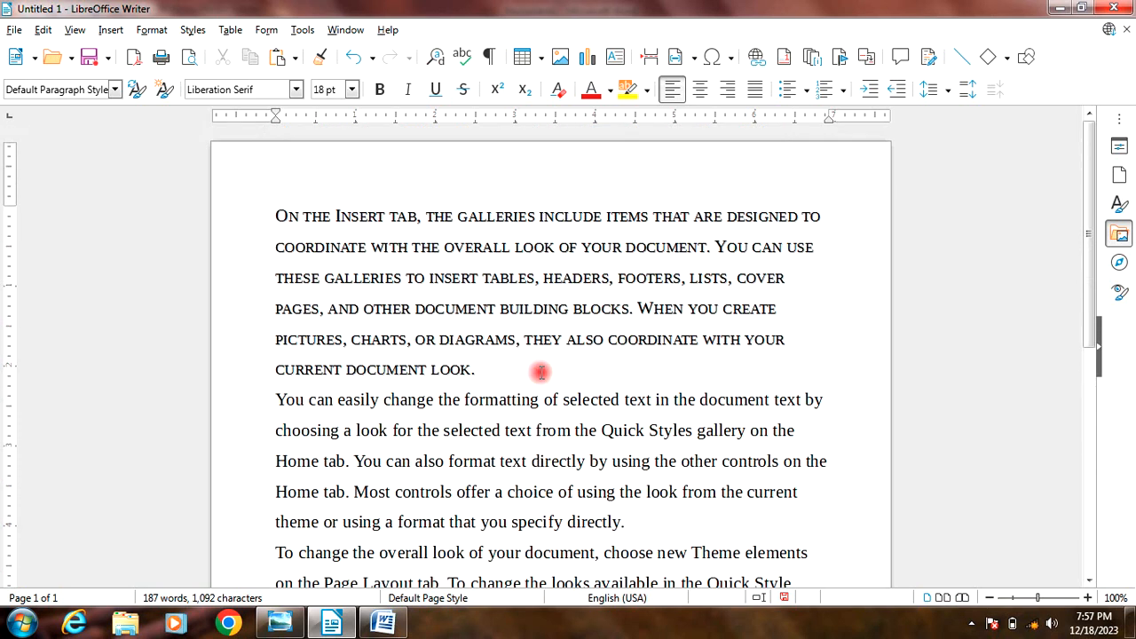
pyautogui.hotkey('ctrl', 'a')
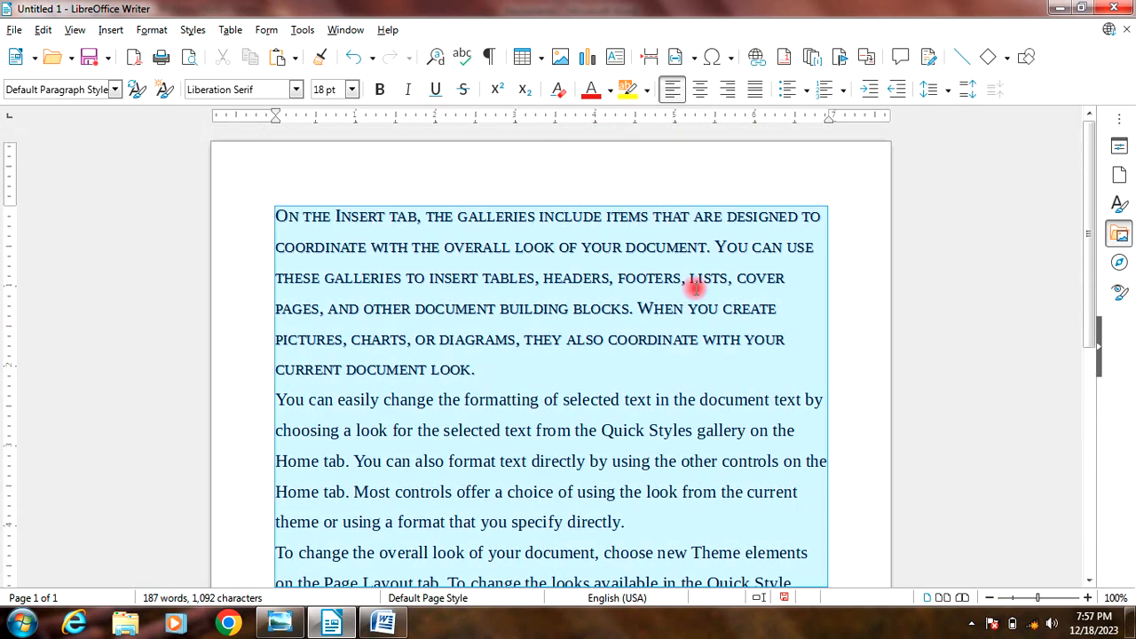
pyautogui.click(754, 91)
pyautogui.scroll(5, 755, 309)
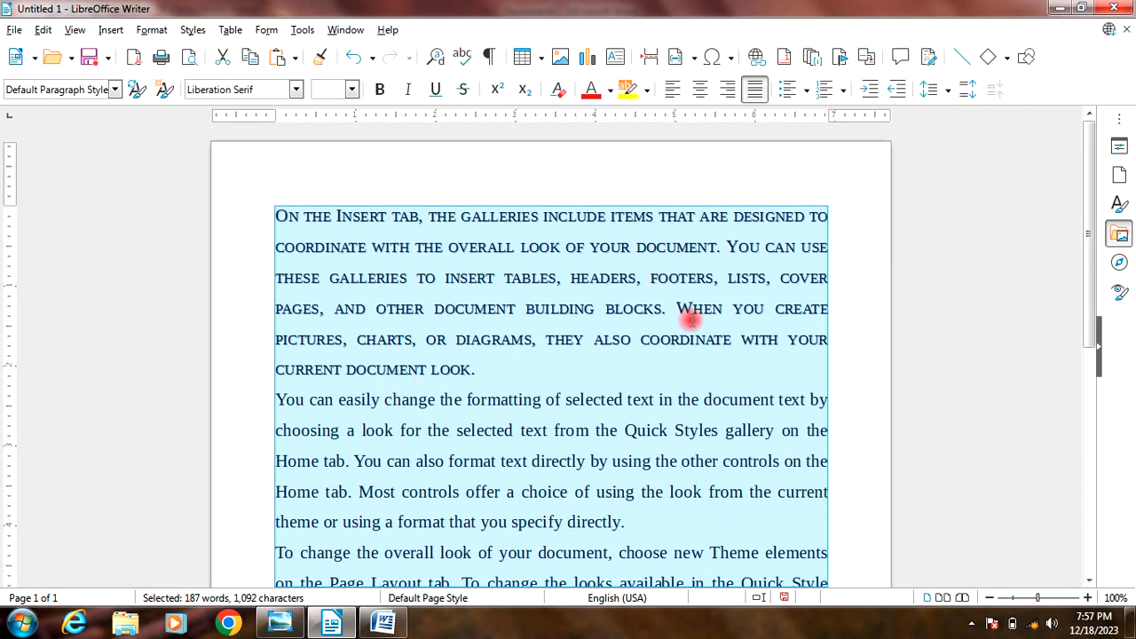
pyautogui.click(651, 344)
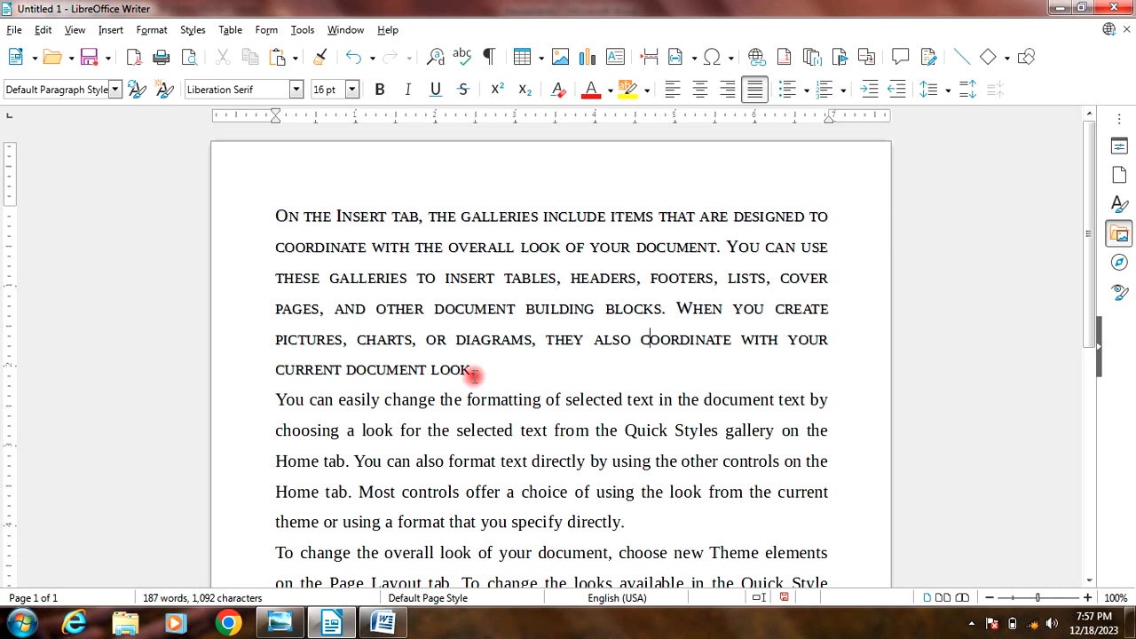
pyautogui.scroll(-4, 472, 372)
pyautogui.scroll(4, 473, 371)
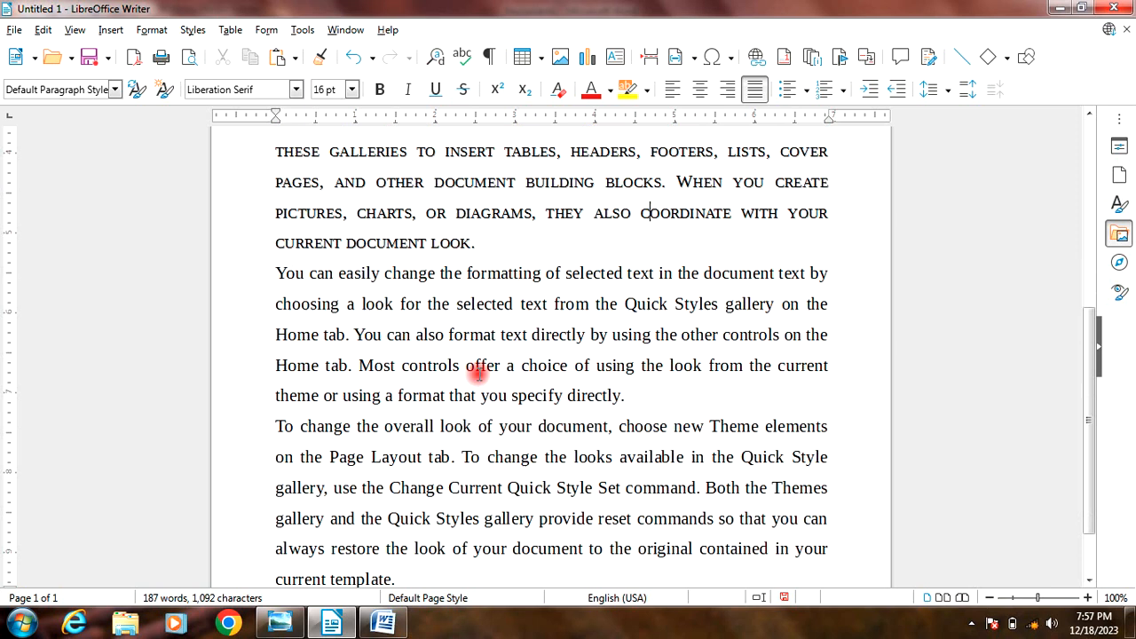
# Step: Delete the "MIA Computer" line below the last paragraph
pyautogui.click(151, 29)
pyautogui.moveTo(173, 112)
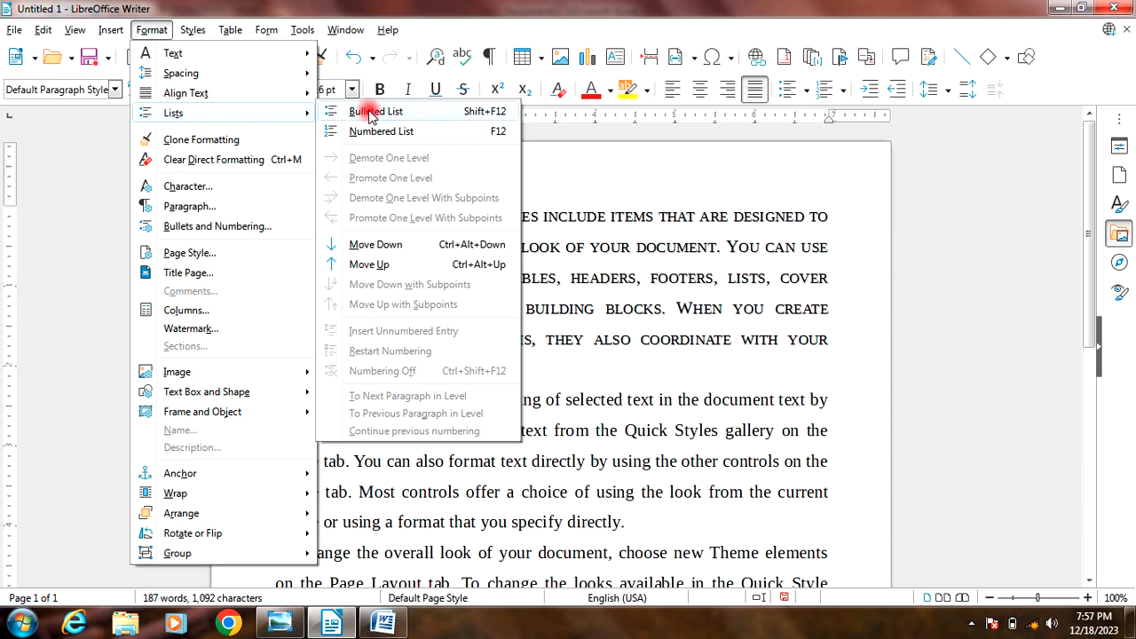
pyautogui.click(520, 405)
pyautogui.scroll(-7, 520, 406)
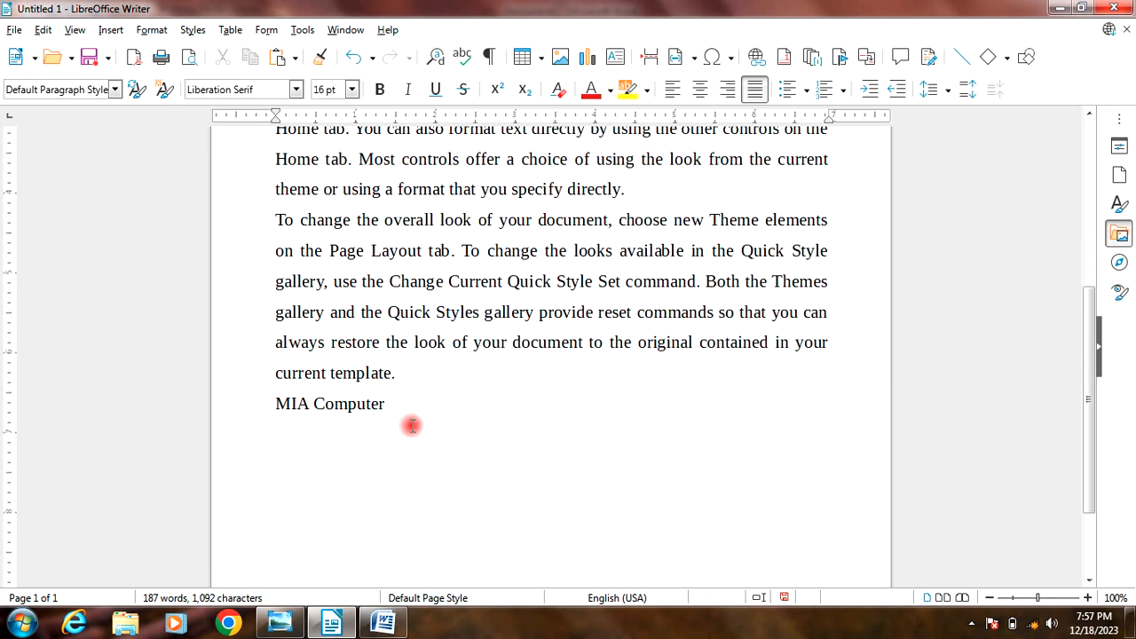
pyautogui.moveTo(411, 425); pyautogui.dragTo(250, 394)
pyautogui.press('Delete')
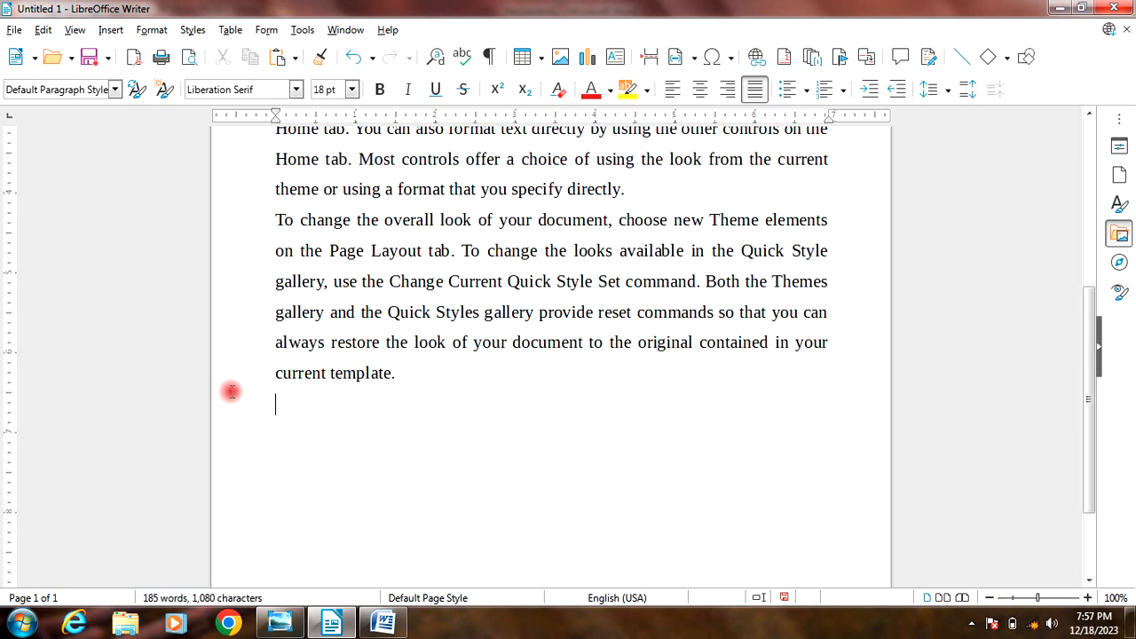
# Step: Select the whole document and turn its paragraphs into a bulleted list
pyautogui.hotkey('ctrl', 'Home')
pyautogui.hotkey('ctrl', 'a')
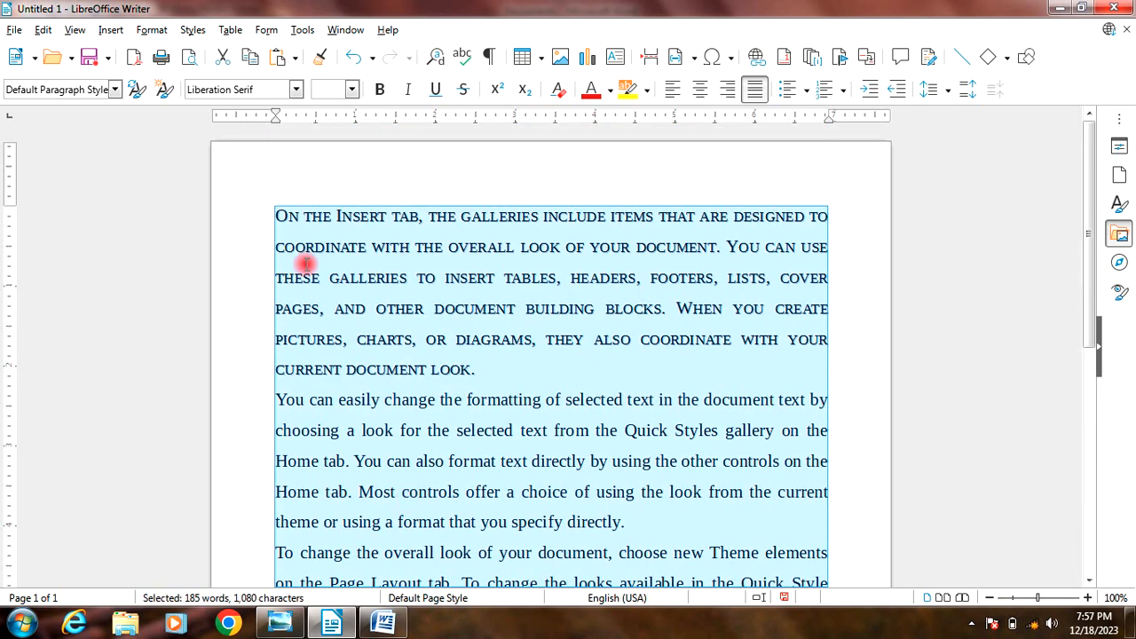
pyautogui.click(150, 29)
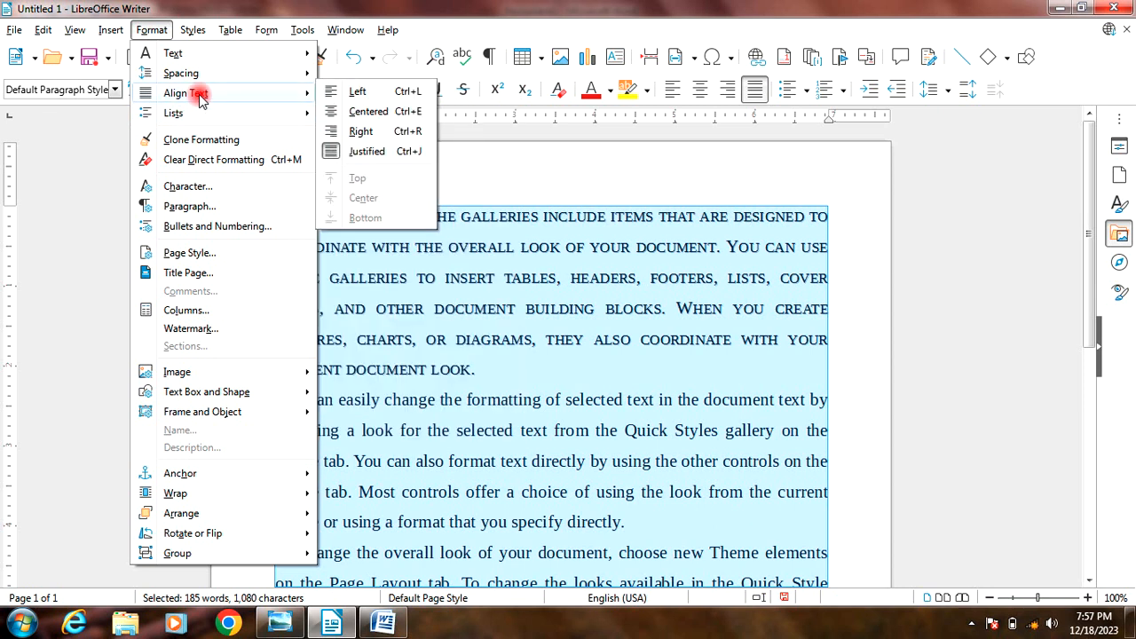
pyautogui.moveTo(293, 115)
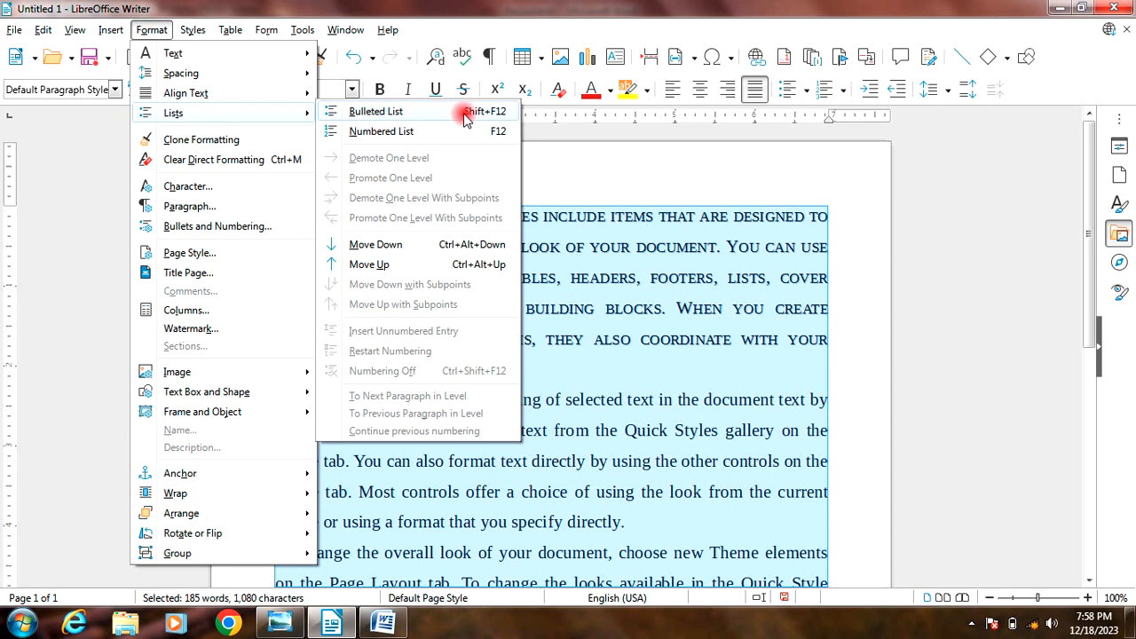
pyautogui.click(408, 115)
pyautogui.scroll(4, 515, 355)
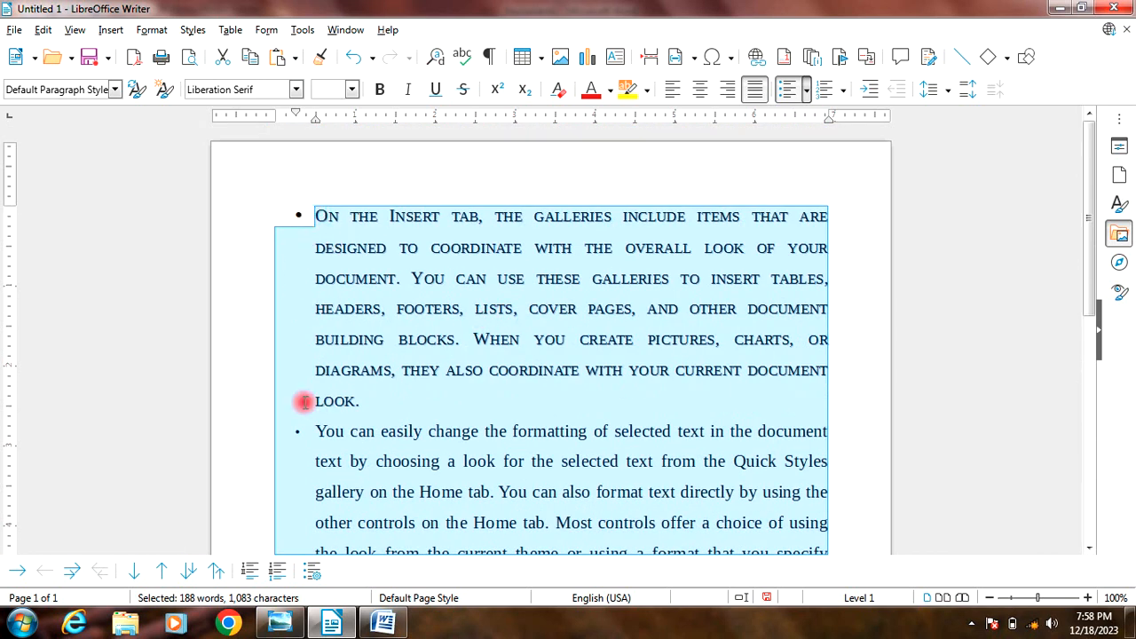
# Step: Remove the bulleted list formatting from the selected paragraphs
pyautogui.click(152, 29)
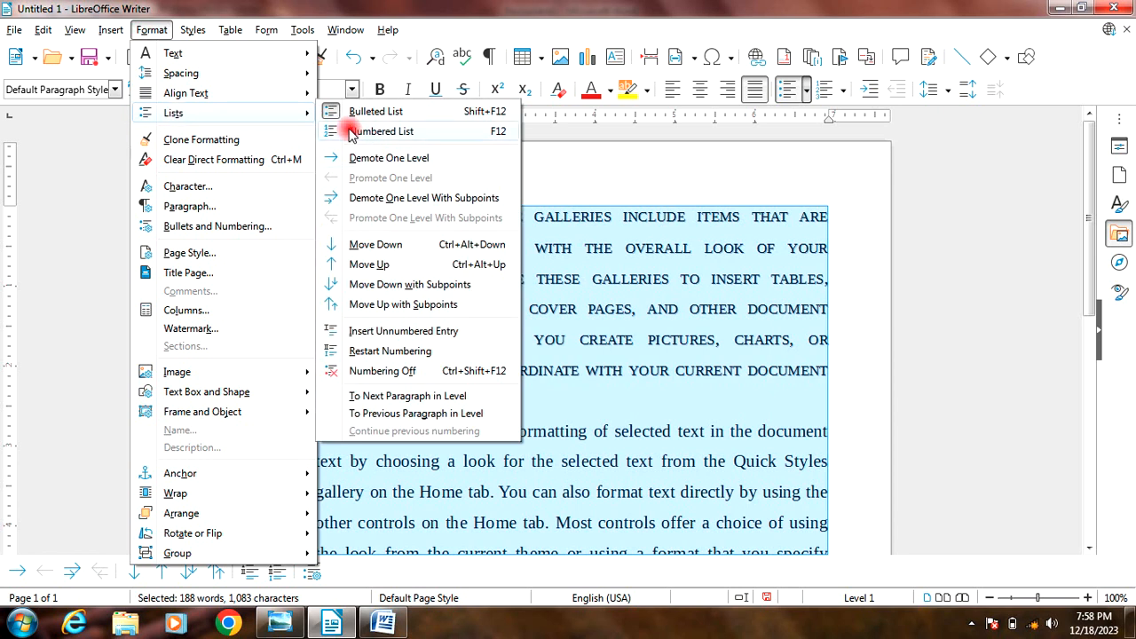
pyautogui.click(376, 111)
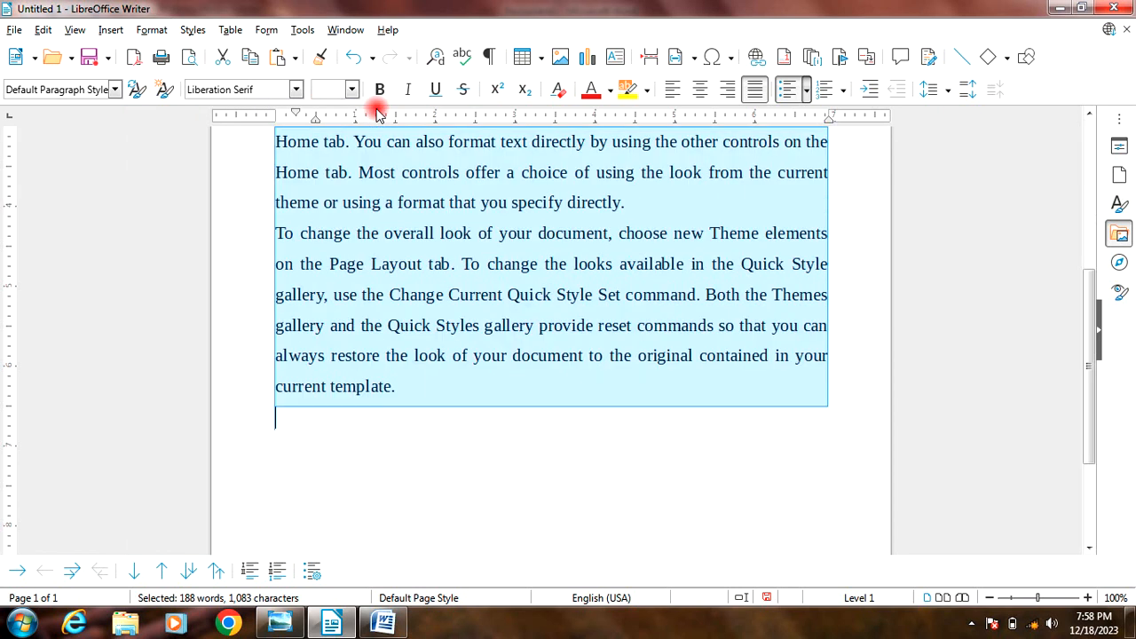
pyautogui.scroll(3, 325, 421)
# Step: Turn the selected paragraphs into a numbered list
pyautogui.click(152, 29)
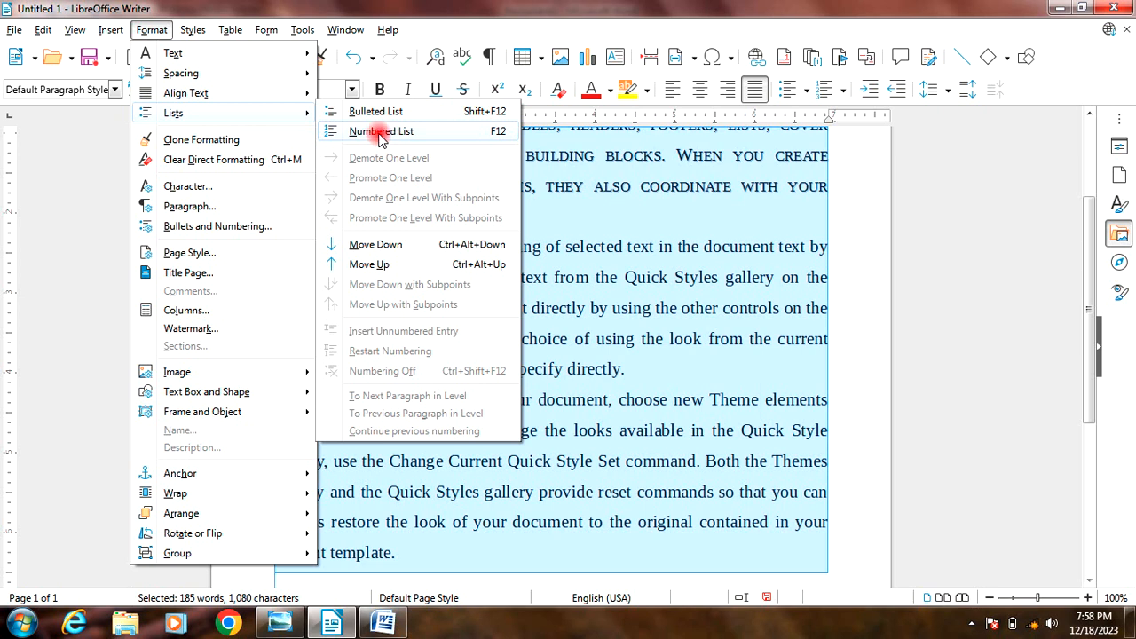
pyautogui.click(380, 133)
pyautogui.scroll(10, 355, 293)
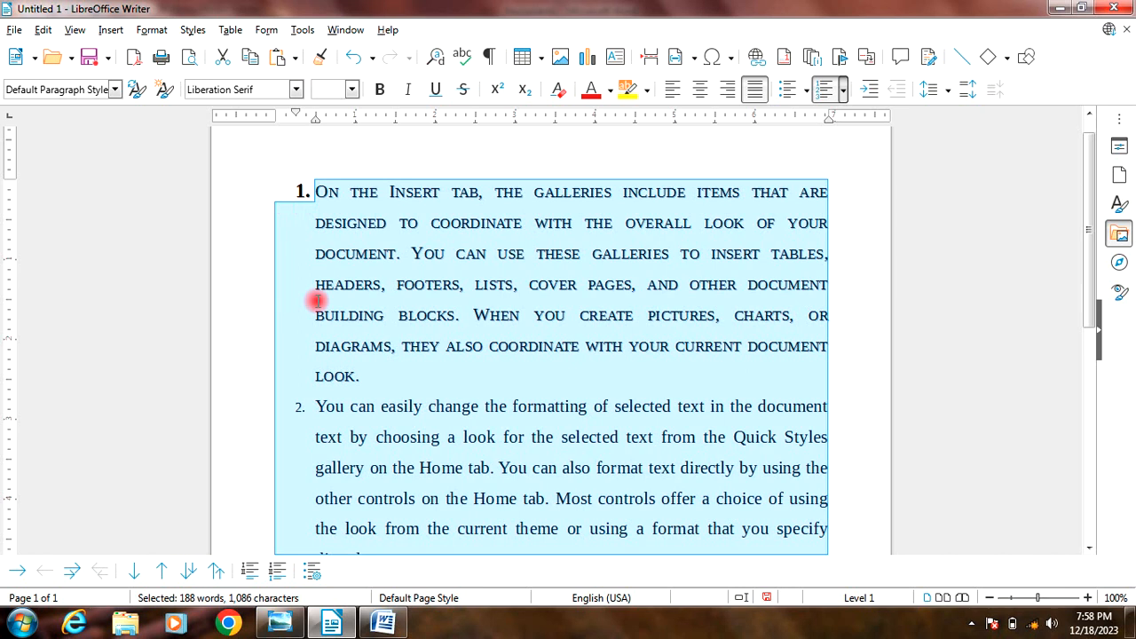
# Step: Remove the numbered list formatting from the selected paragraphs
pyautogui.click(145, 30)
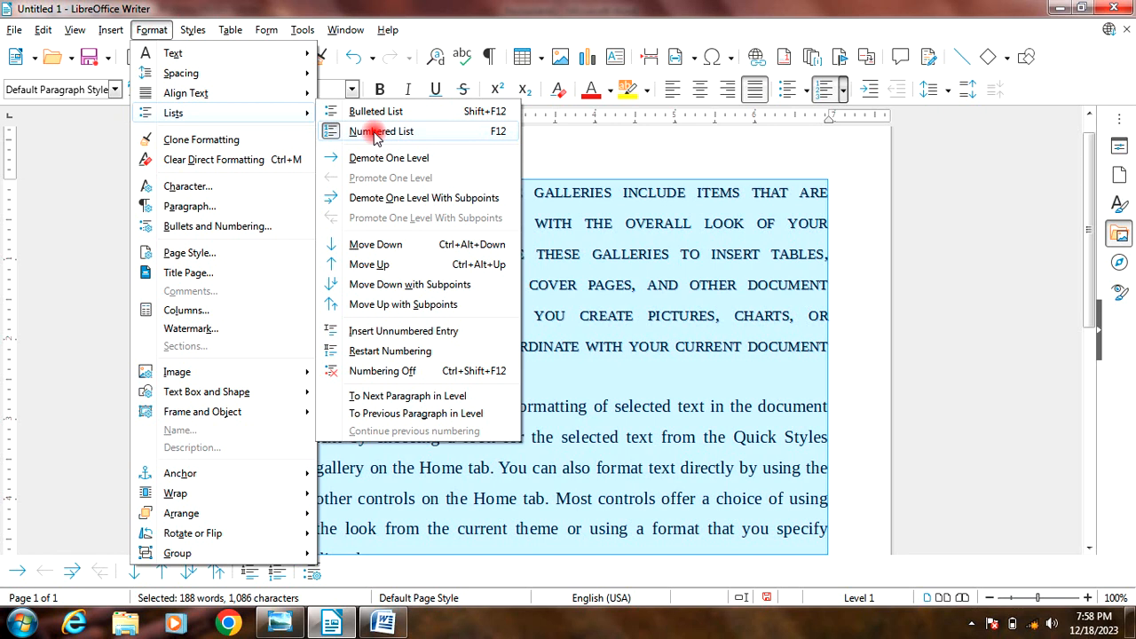
pyautogui.click(377, 135)
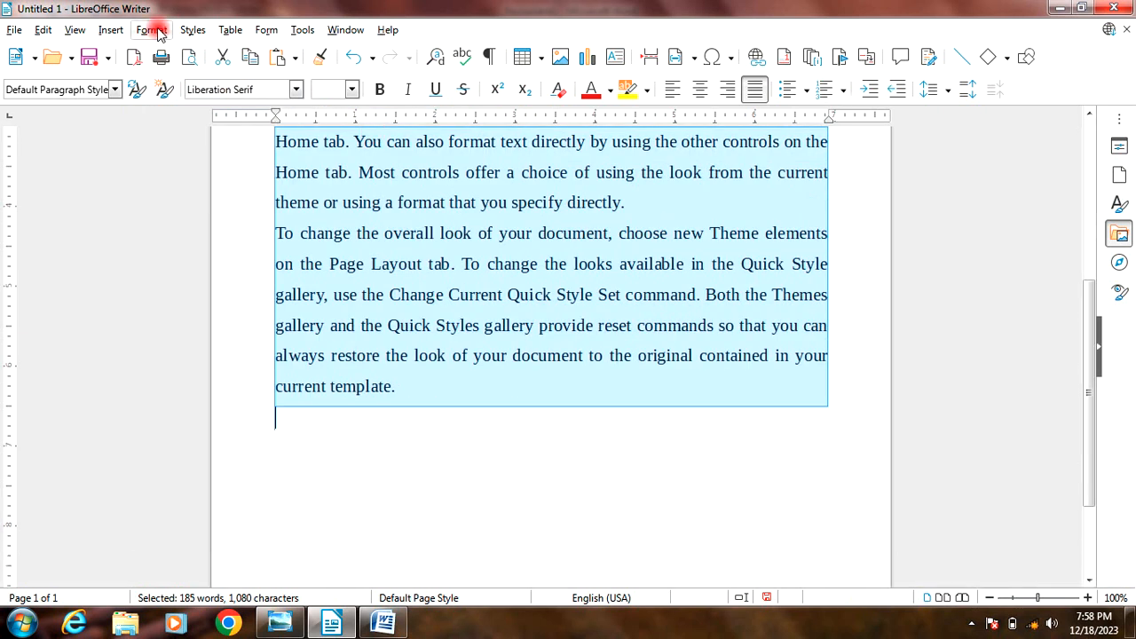
pyautogui.click(153, 30)
pyautogui.moveTo(177, 111)
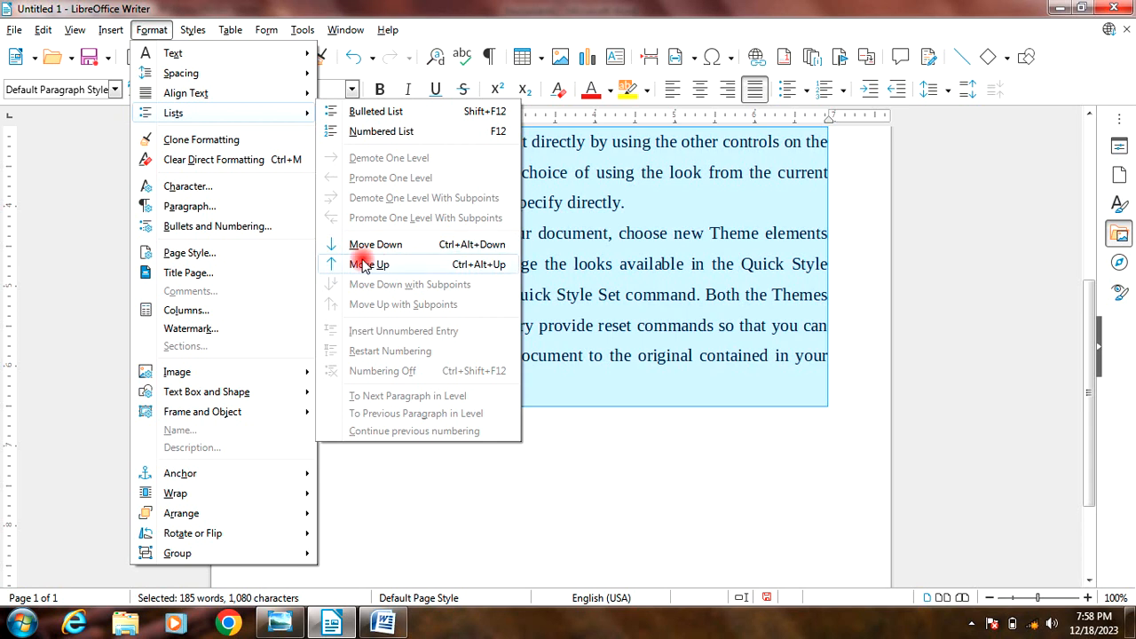
pyautogui.click(703, 451)
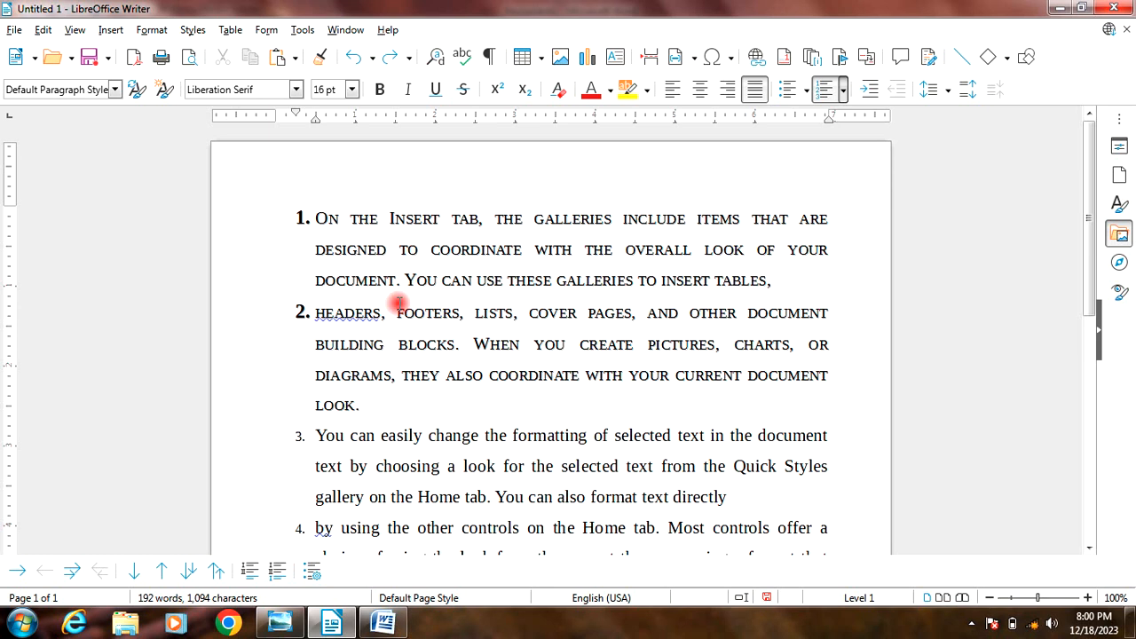
pyautogui.hotkey('ctrl', 'a')
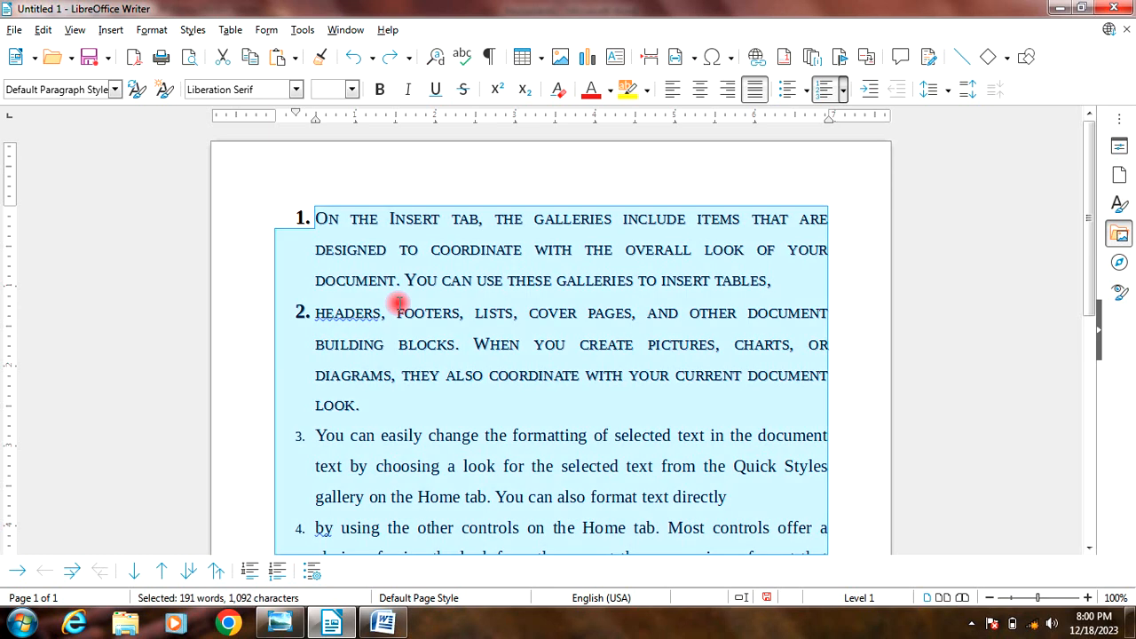
pyautogui.click(150, 31)
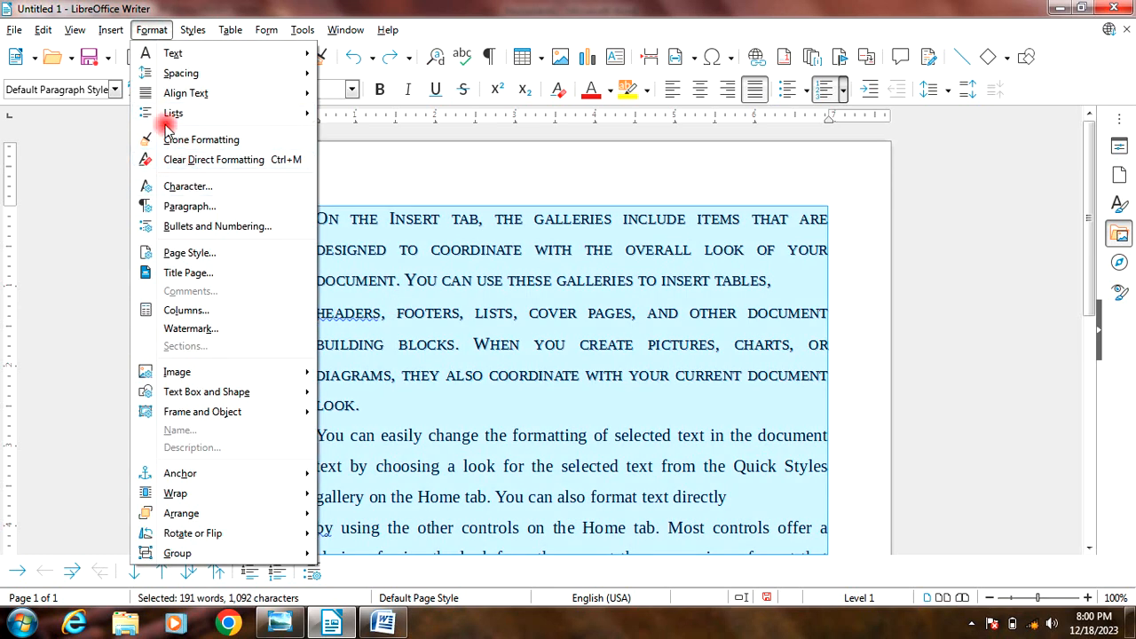
pyautogui.moveTo(169, 113)
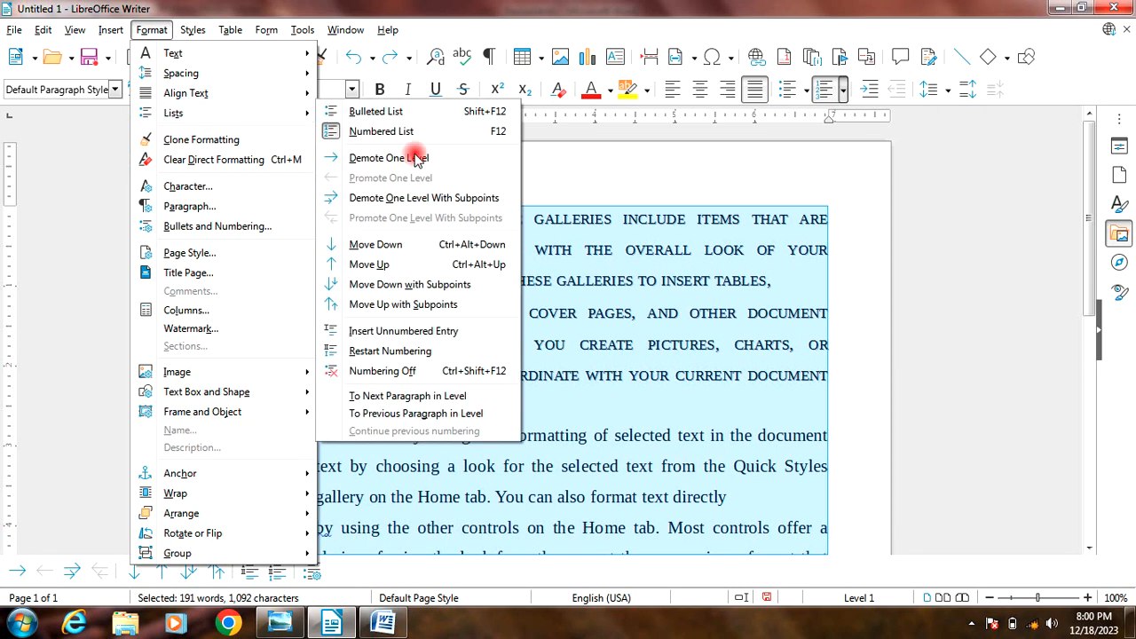
pyautogui.click(367, 132)
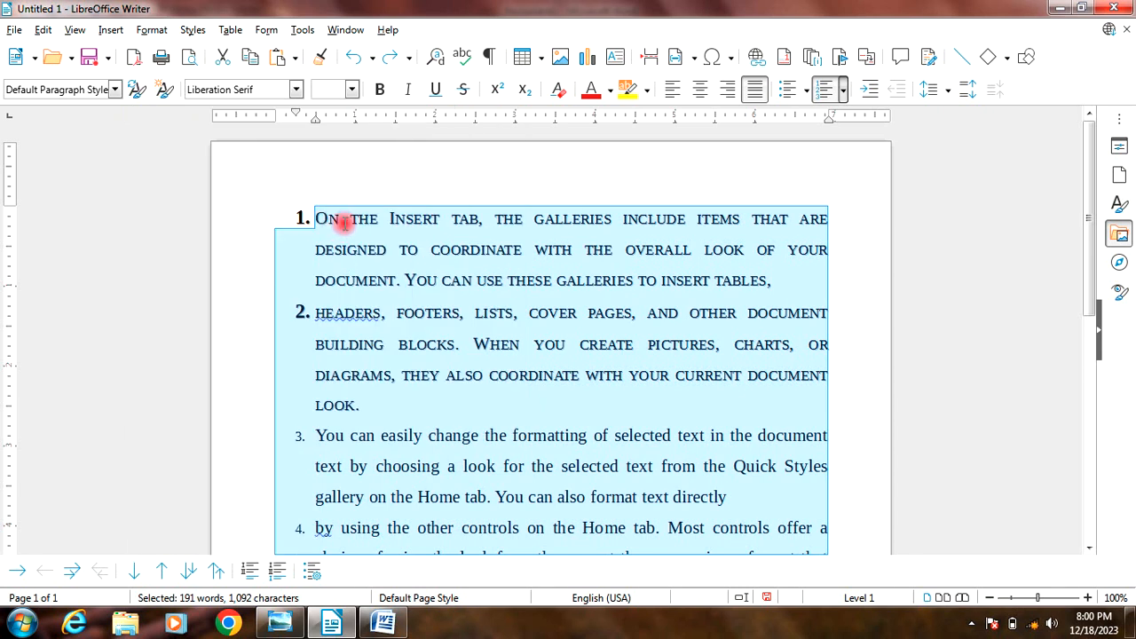
pyautogui.click(436, 330)
# Step: Move the second numbered item, starting with "headers, footers, lists", up one position in the list and clear the selection
pyautogui.moveTo(326, 316); pyautogui.dragTo(379, 391)
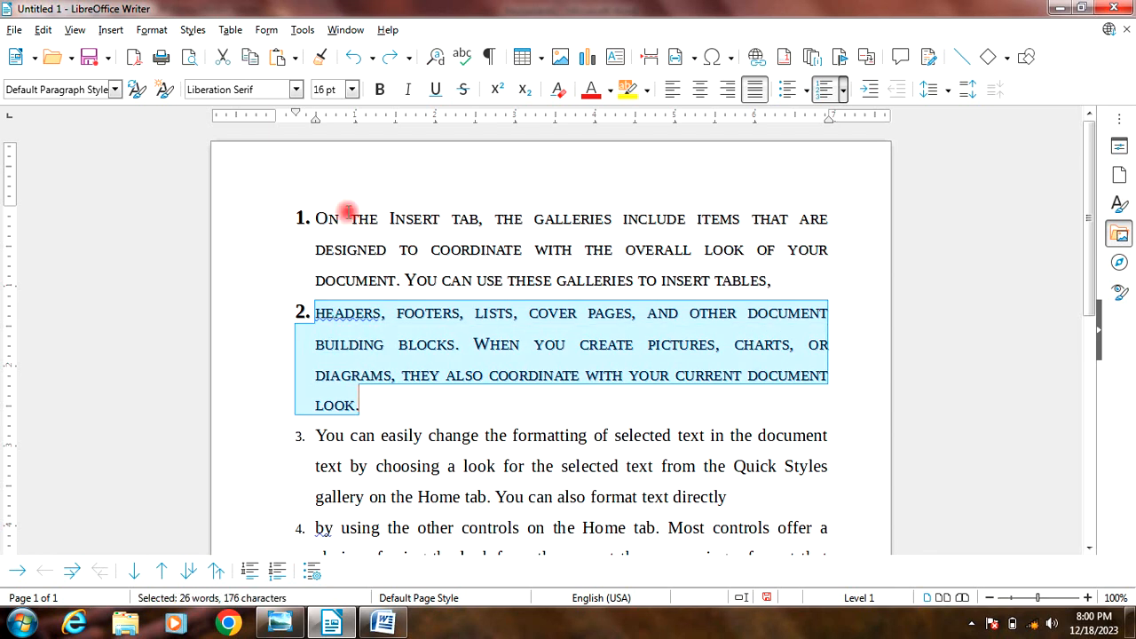
pyautogui.click(151, 30)
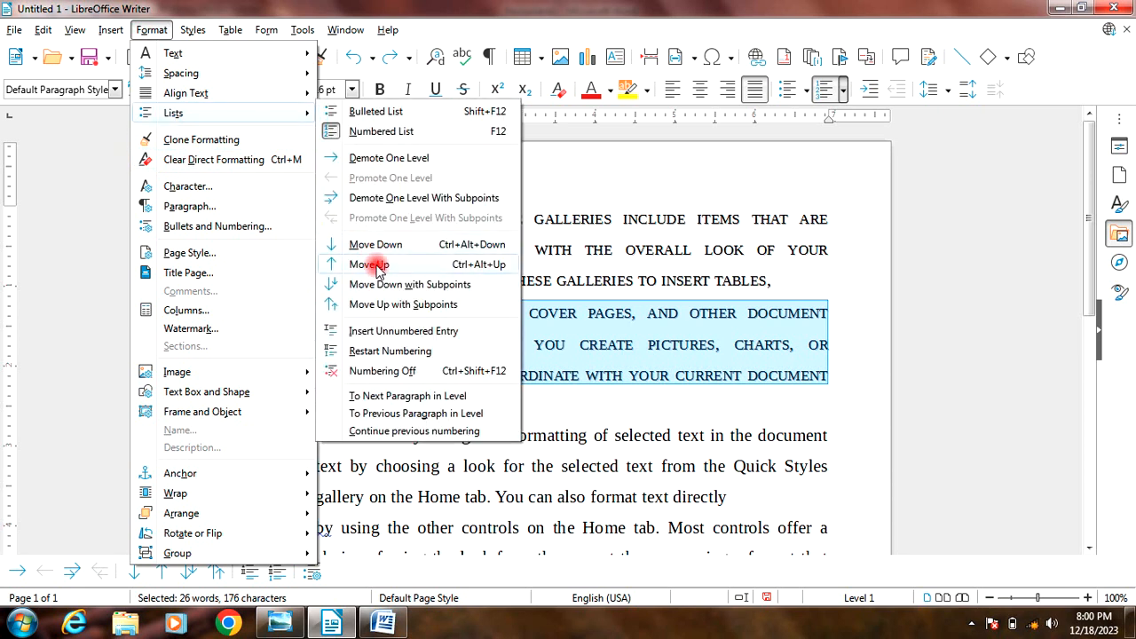
pyautogui.click(377, 268)
pyautogui.click(379, 238)
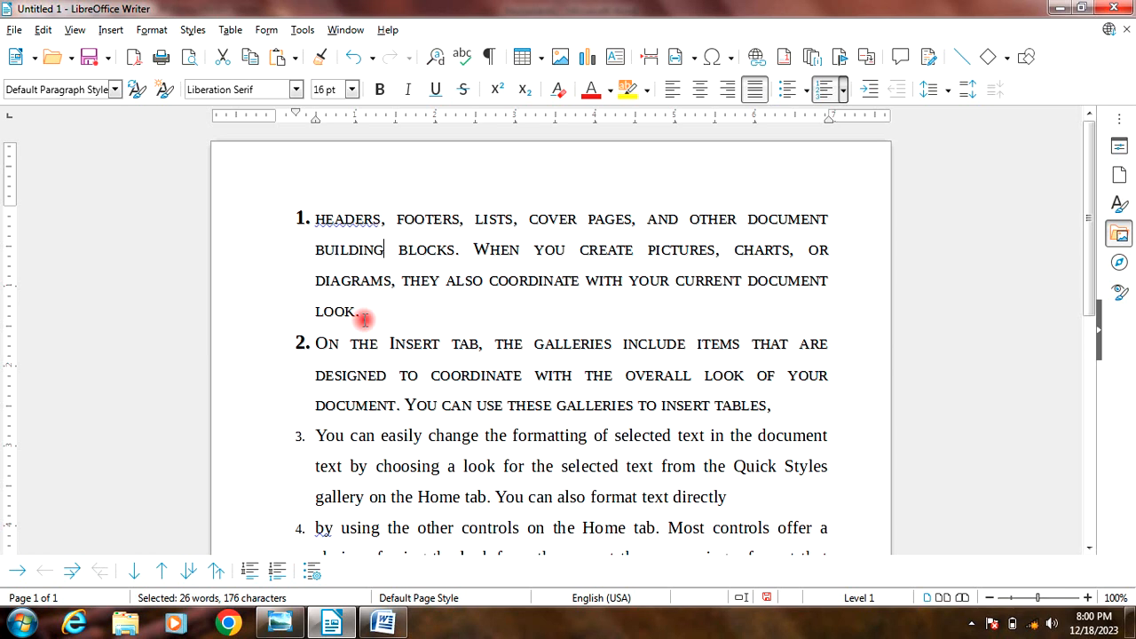
pyautogui.click(362, 226)
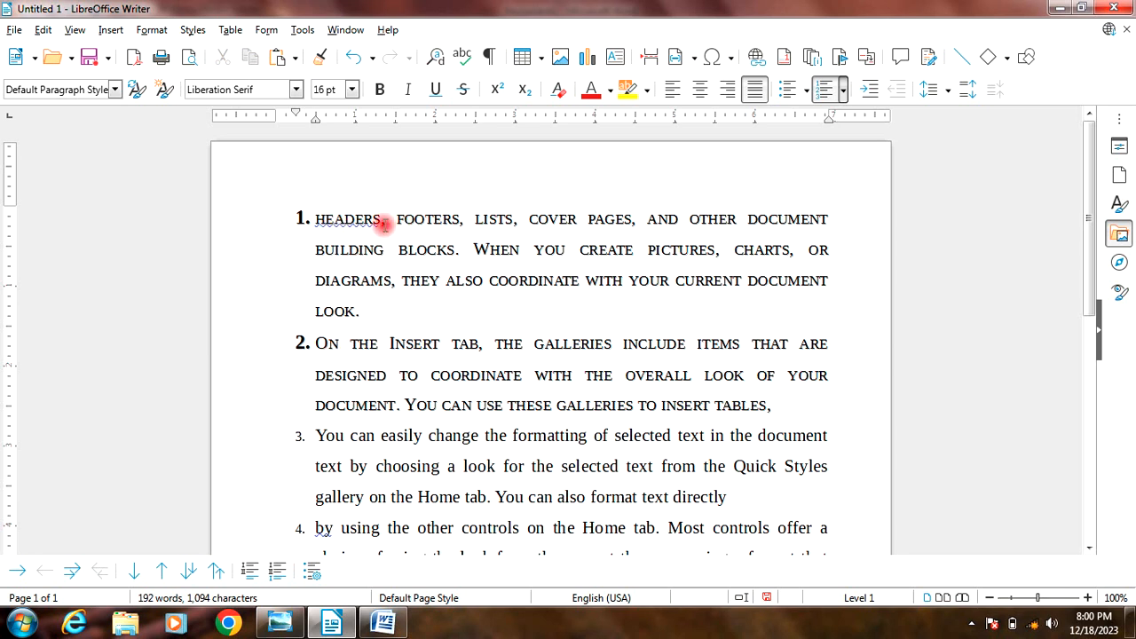
# Step: Move the first numbered item, starting with "headers, footers, lists", down one position in the list
pyautogui.moveTo(319, 218); pyautogui.dragTo(399, 307)
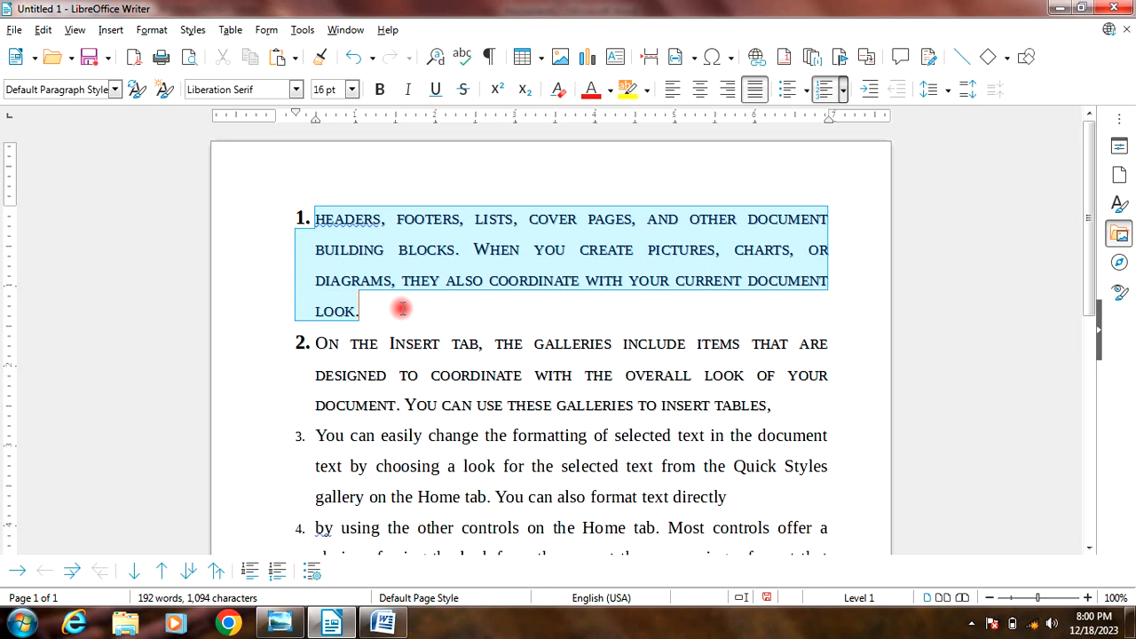
pyautogui.click(158, 33)
pyautogui.moveTo(180, 116)
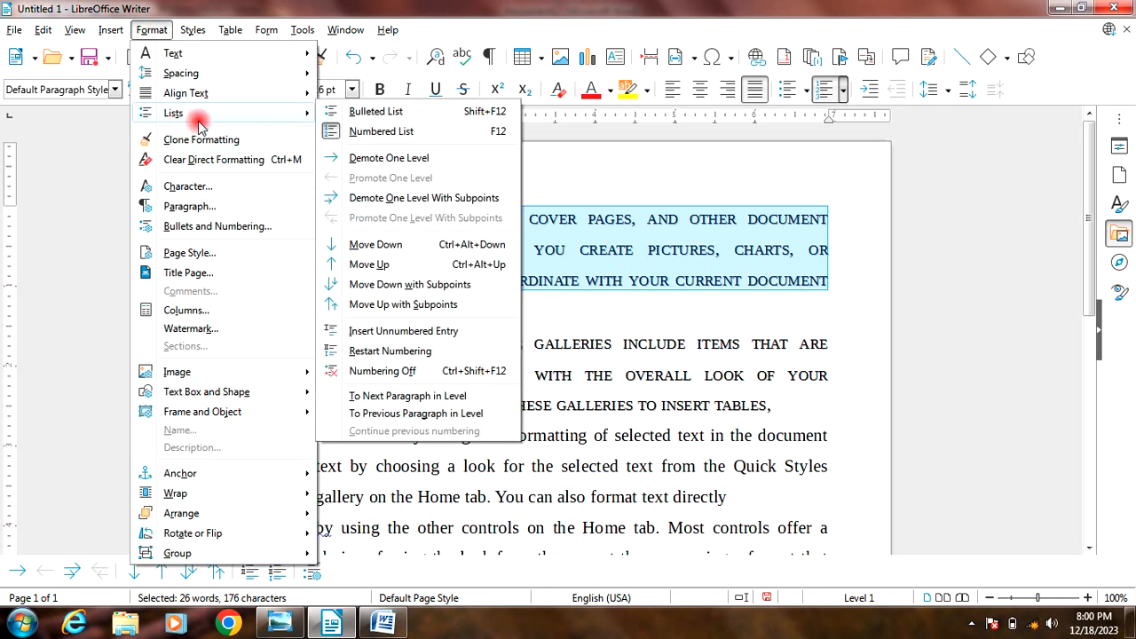
pyautogui.click(458, 249)
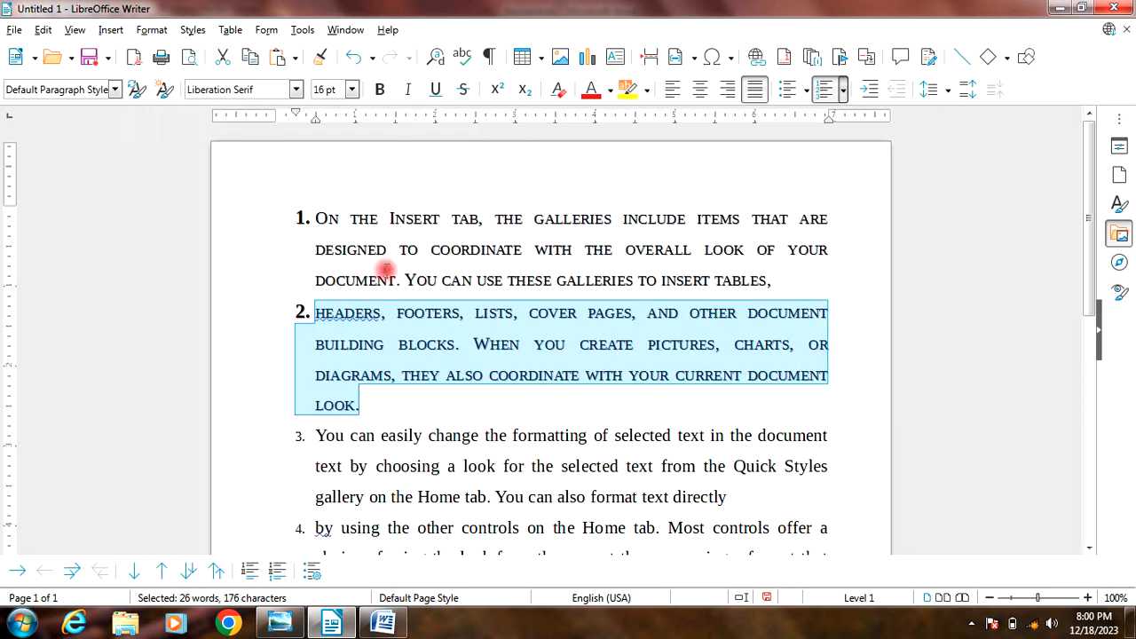
# Step: Insert a blank unnumbered line after the second numbered item, which ends with "document look."
pyautogui.click(481, 412)
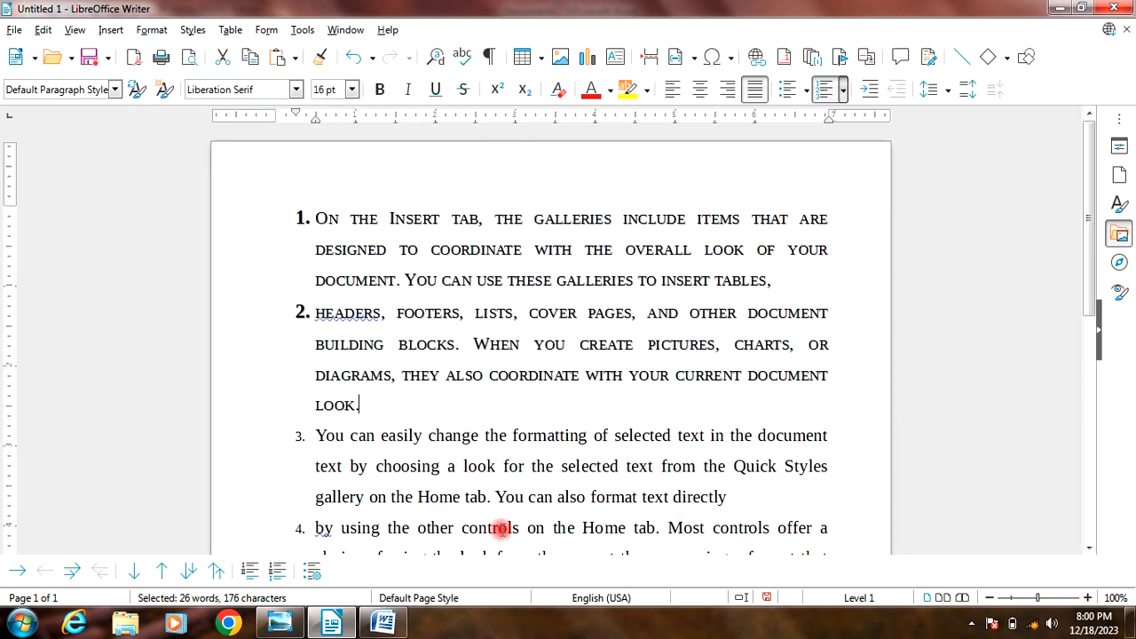
pyautogui.press('Return')
pyautogui.press('Return')
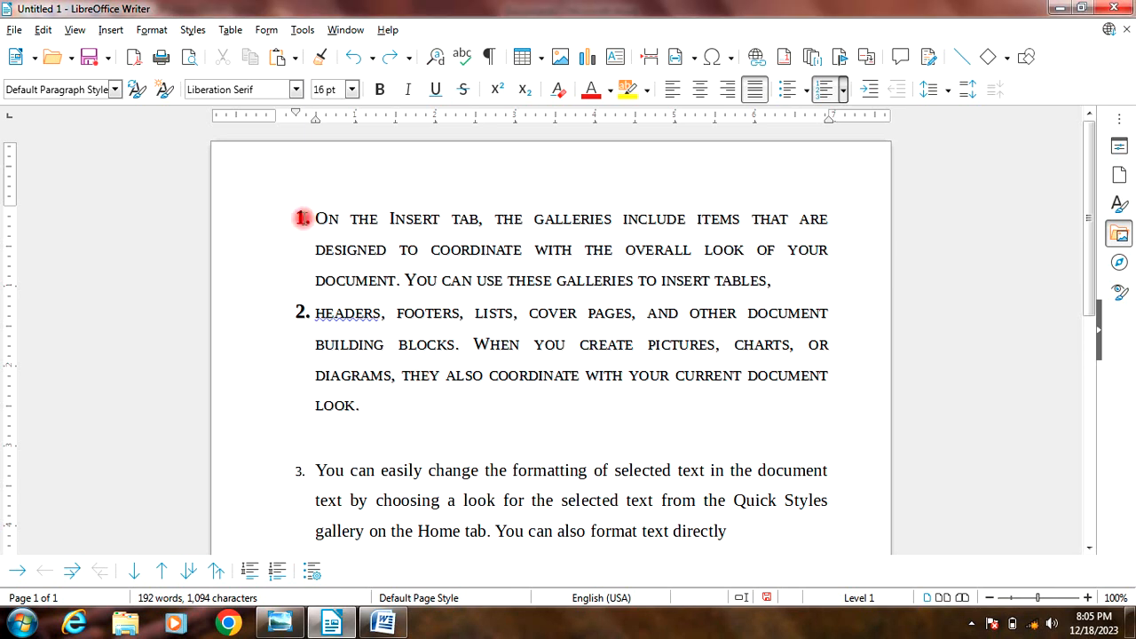
pyautogui.scroll(-7, 337, 461)
pyautogui.scroll(7, 340, 468)
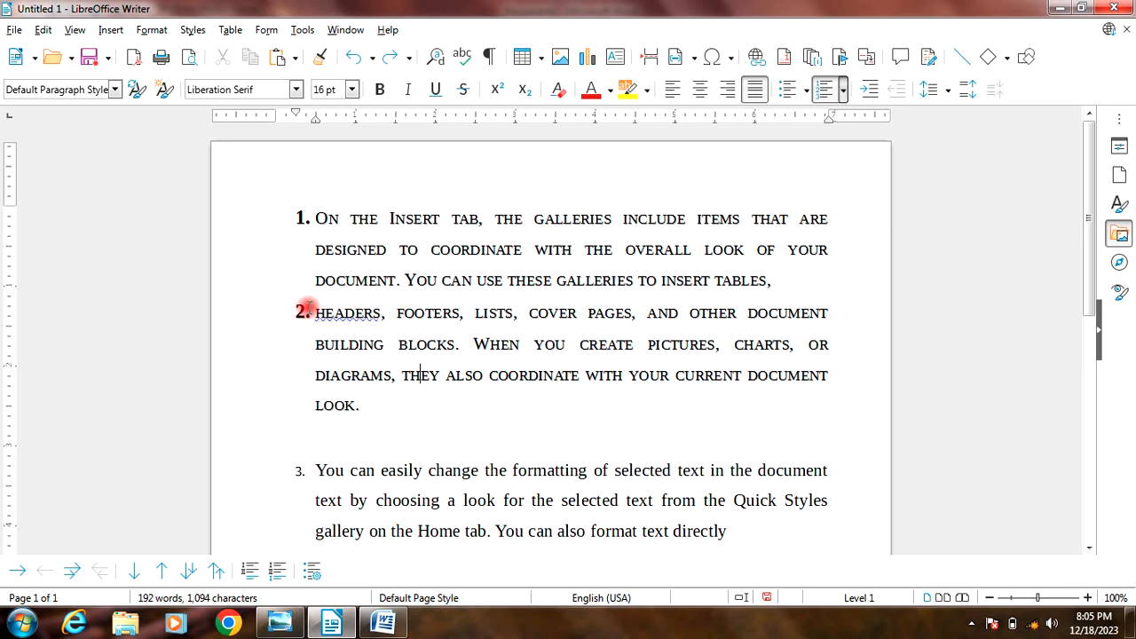
# Step: Demote the second numbered item, starting with "headers, footers, lists", one level and undo the demotion
pyautogui.moveTo(316, 312); pyautogui.dragTo(388, 406)
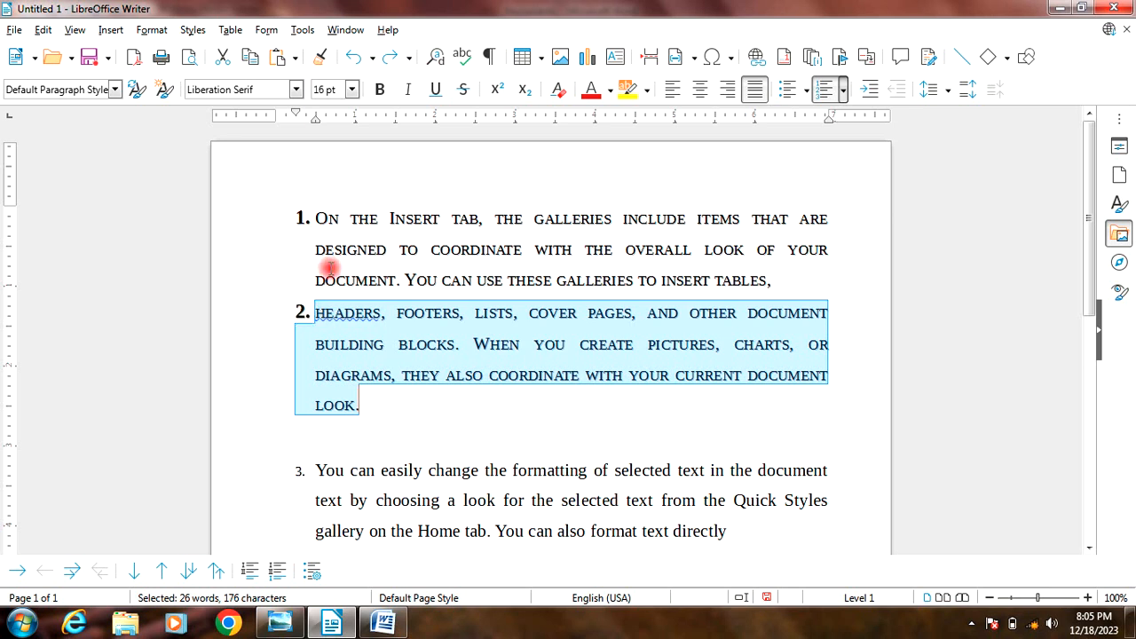
pyautogui.click(152, 30)
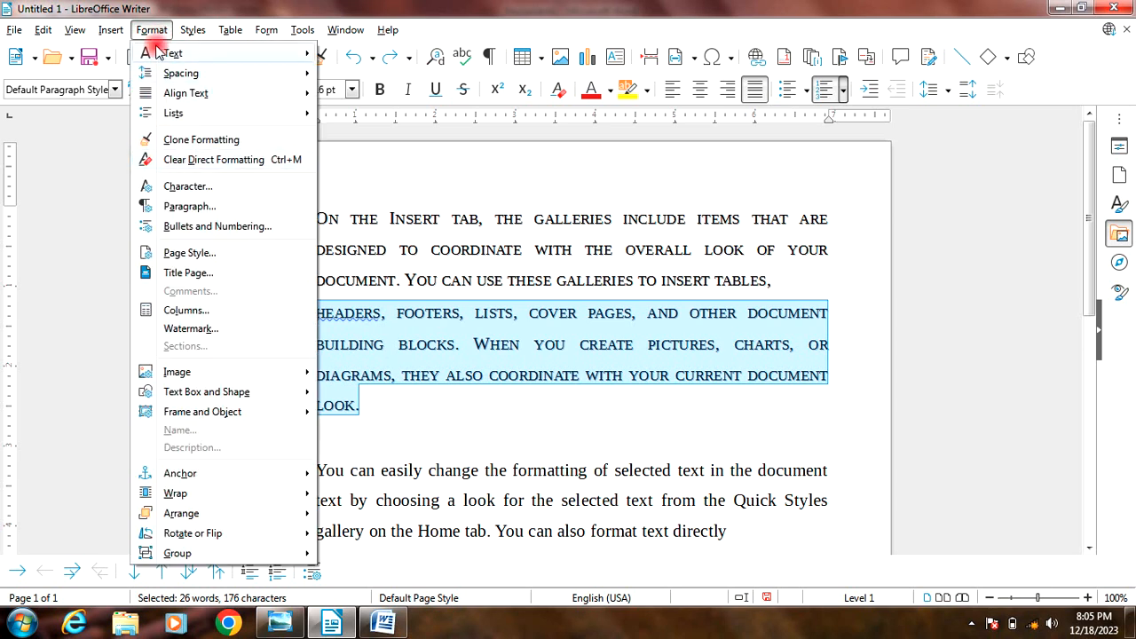
pyautogui.moveTo(175, 120)
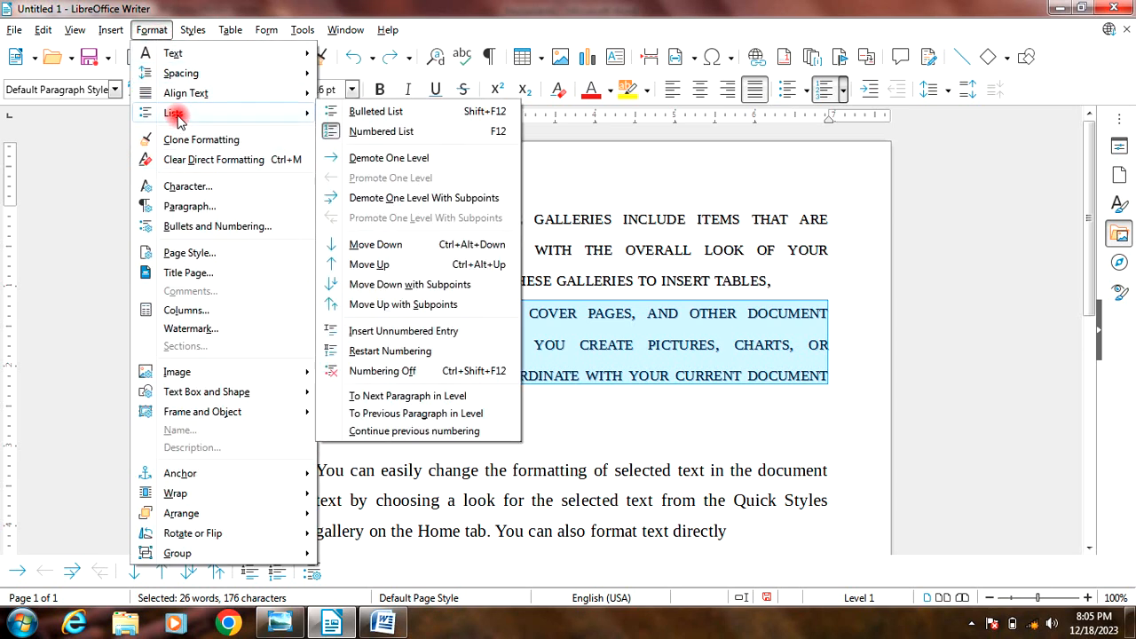
pyautogui.click(372, 161)
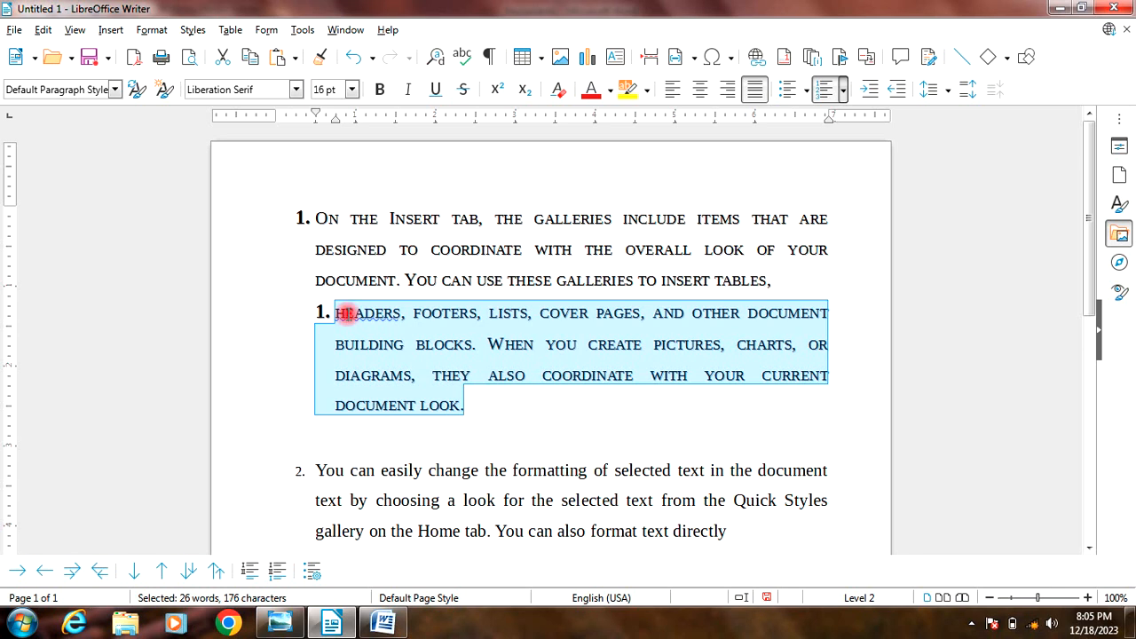
pyautogui.click(382, 407)
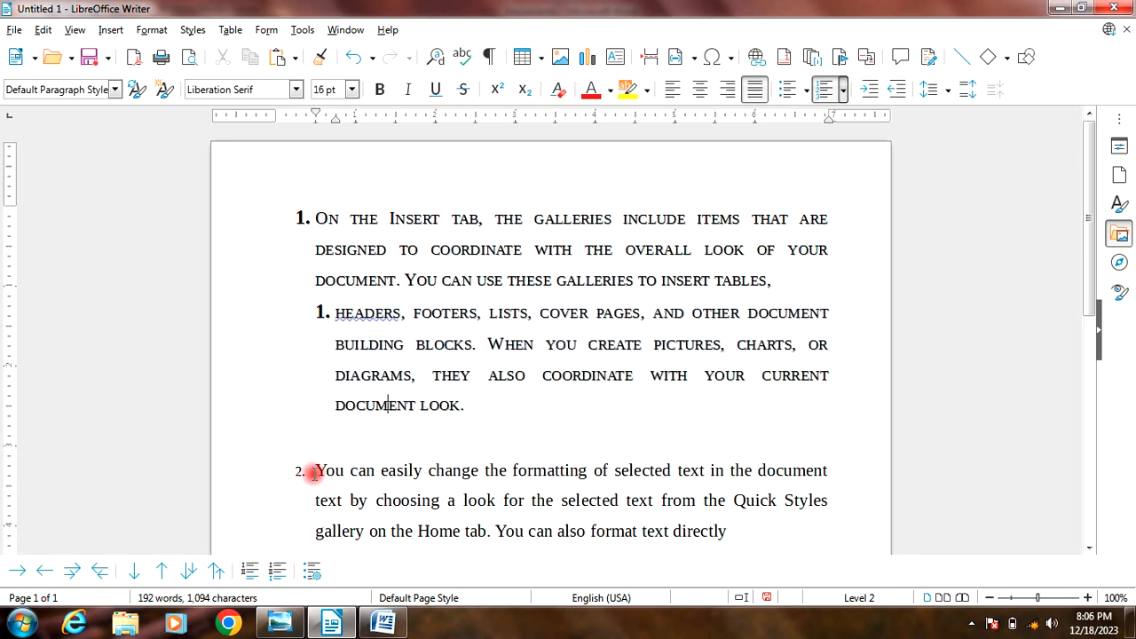
pyautogui.hotkey('ctrl', 'z')
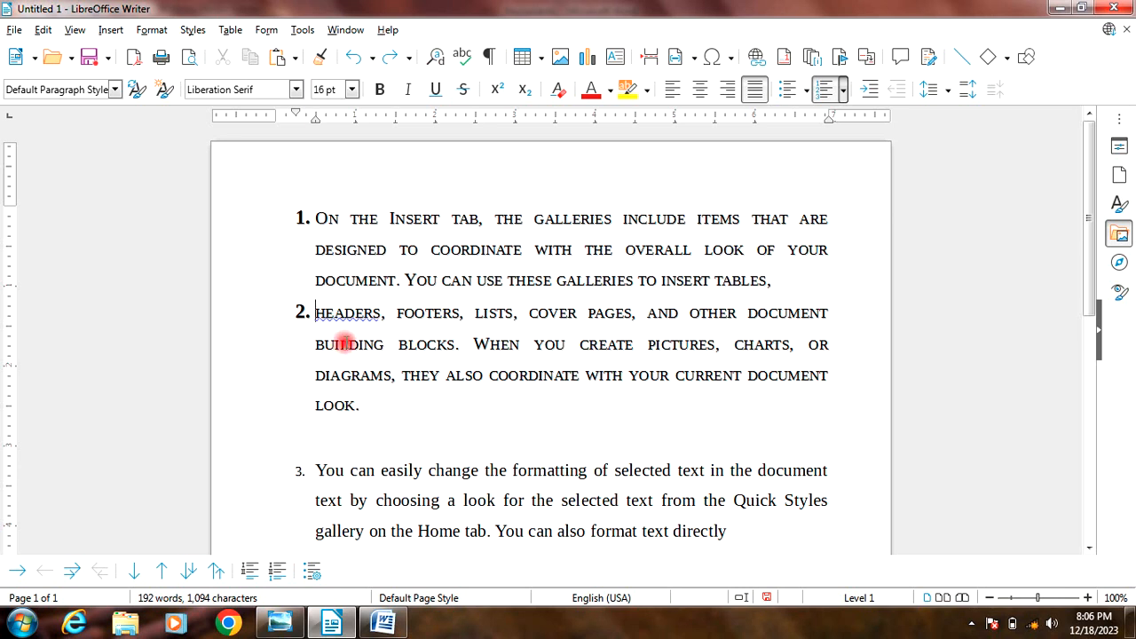
# Step: Demote the "headers, footers, lists" item one level so it becomes a sub-item of item 1, and clear the selection
pyautogui.moveTo(316, 308); pyautogui.dragTo(373, 399)
pyautogui.click(152, 29)
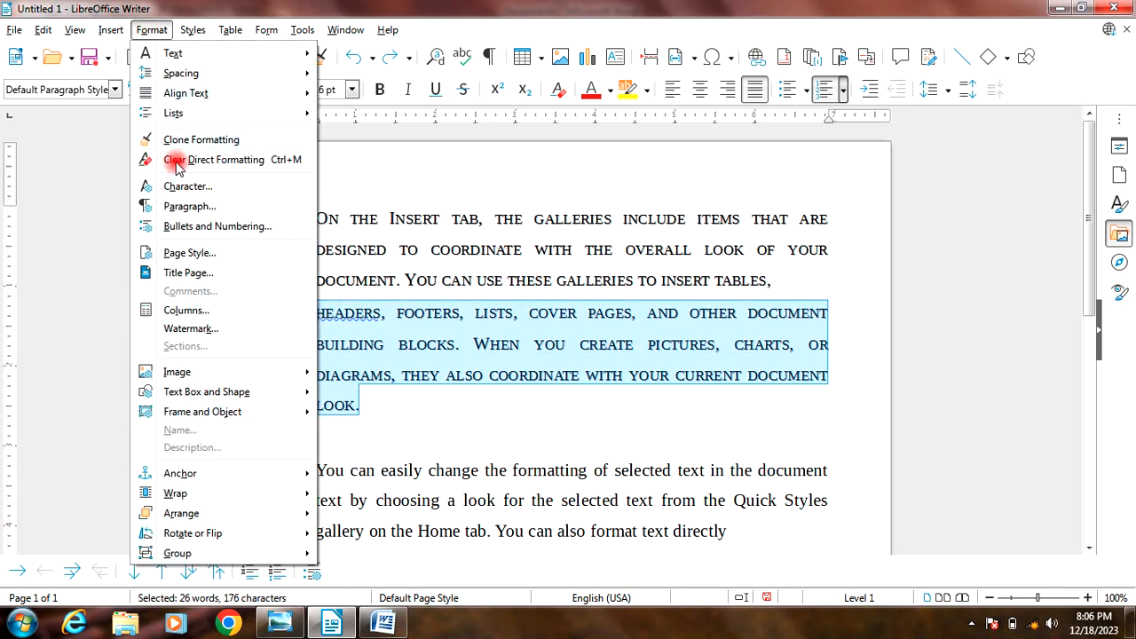
pyautogui.moveTo(178, 118)
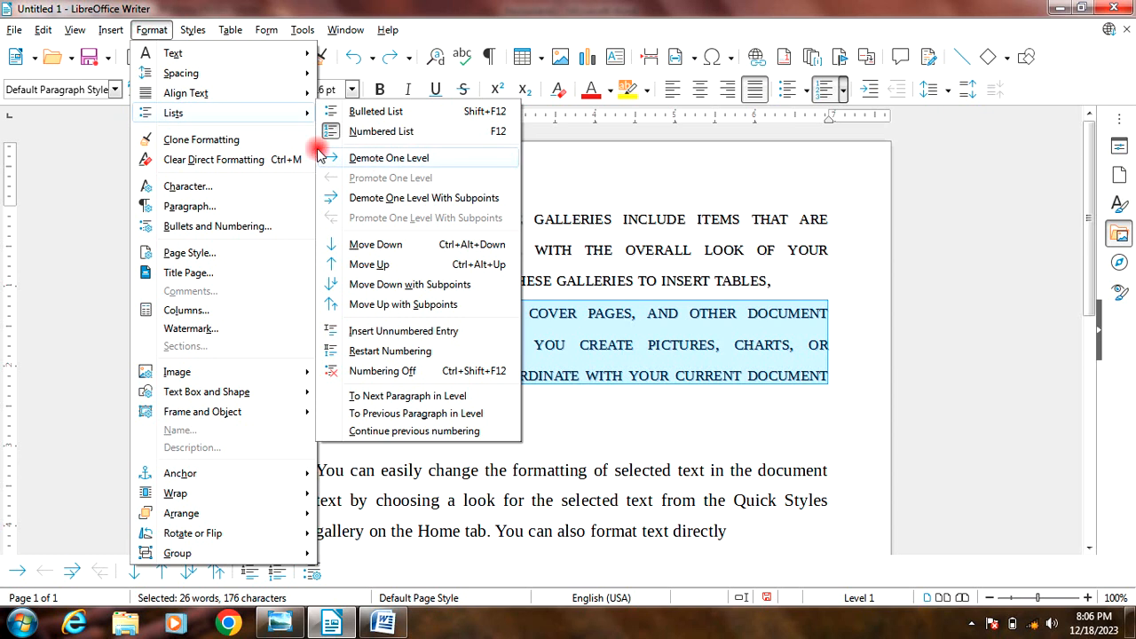
pyautogui.click(413, 160)
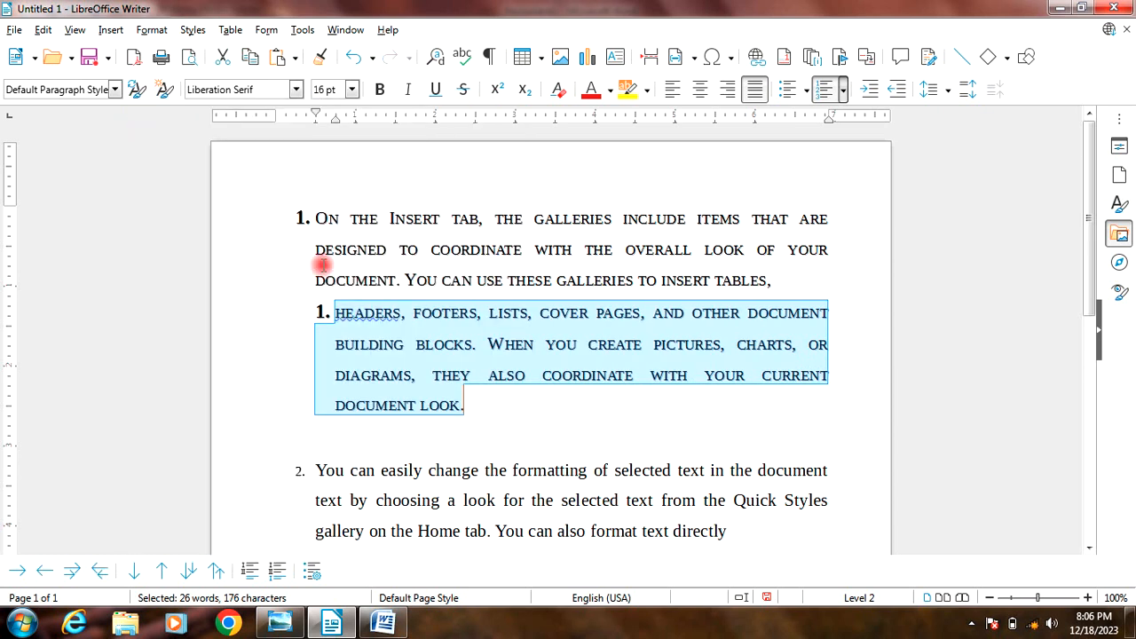
pyautogui.click(383, 376)
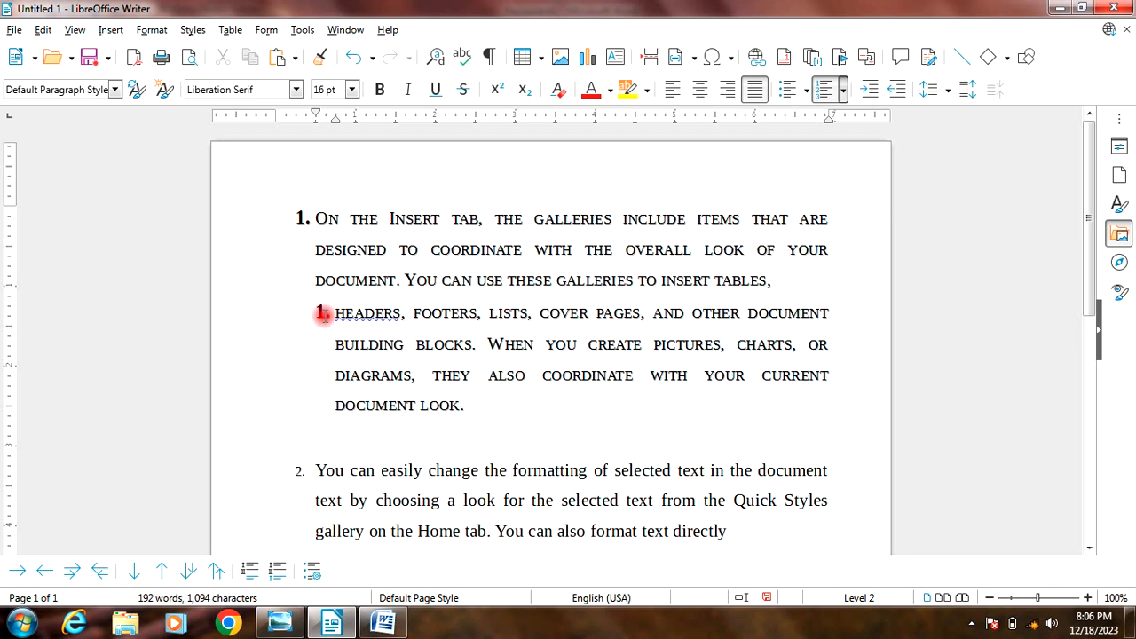
# Step: Add a second sub-item reading "What is compuer" below the demoted paragraph, followed by a blank unnumbered line
pyautogui.click(482, 406)
pyautogui.press('Return')
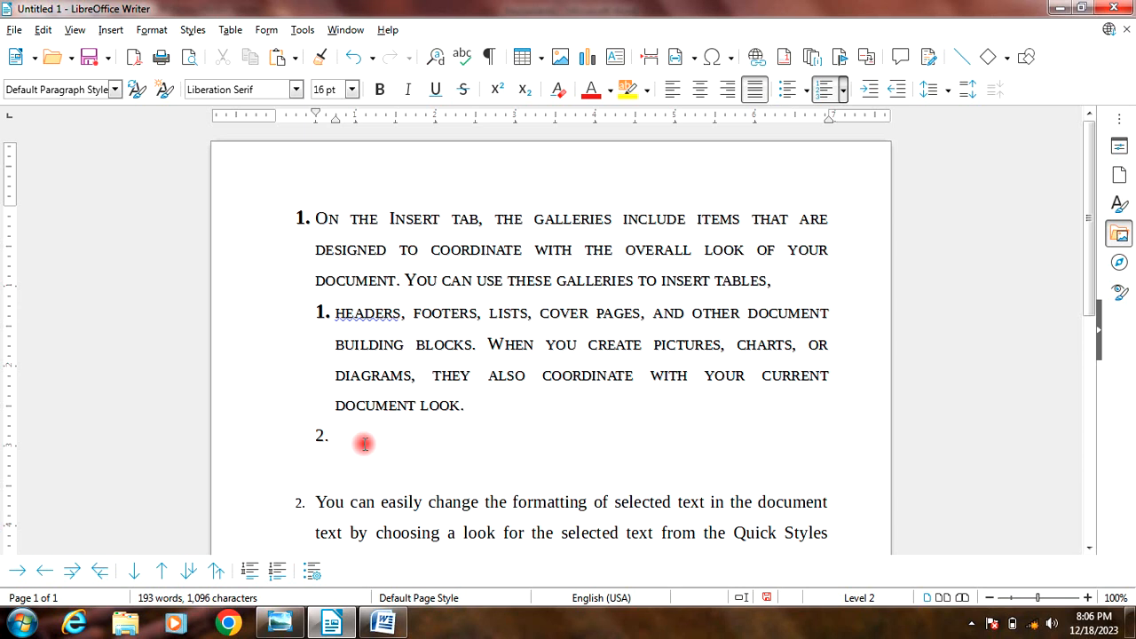
pyautogui.write('What')
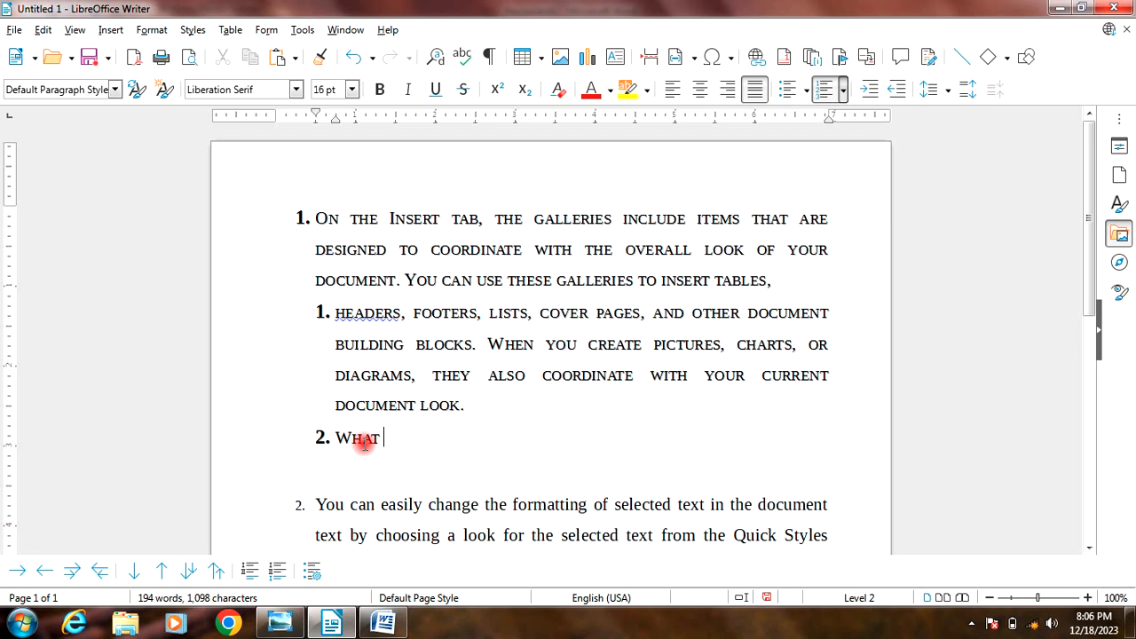
pyautogui.write(' is compuer')
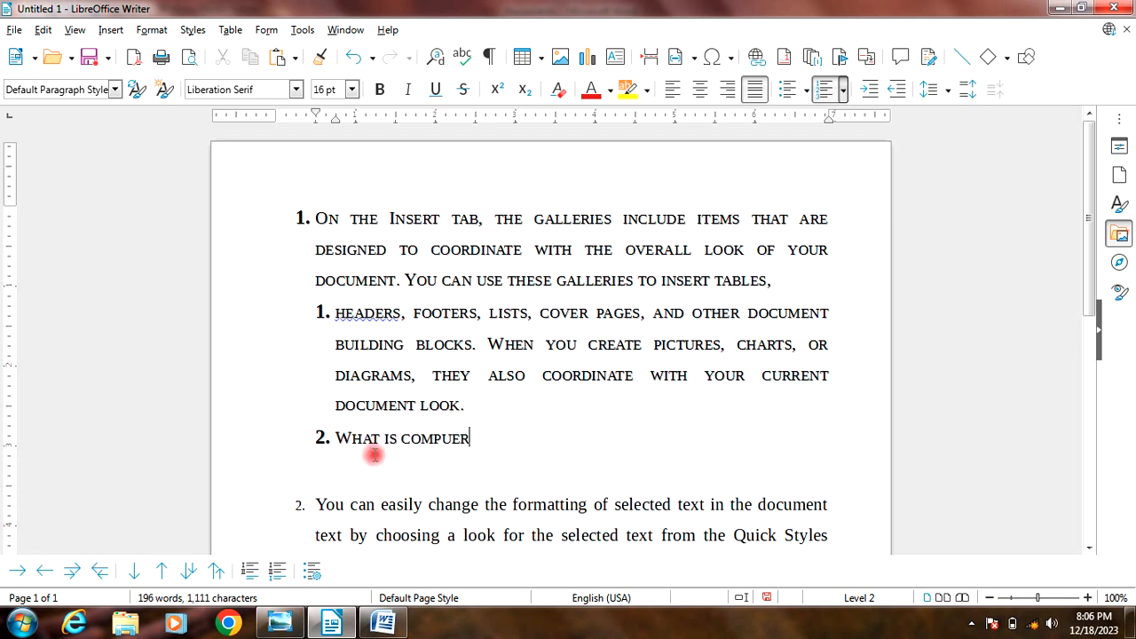
pyautogui.press('Return')
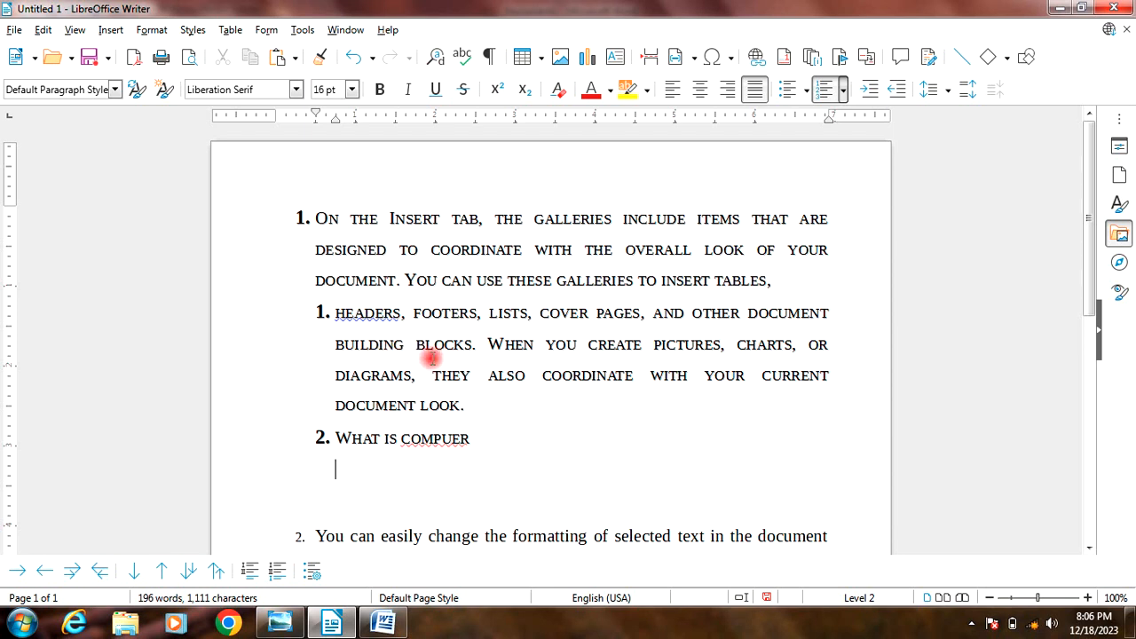
# Step: Demote the "What is compuer" sub-item one level with its subpoints and clear the selection
pyautogui.moveTo(337, 440); pyautogui.dragTo(482, 426)
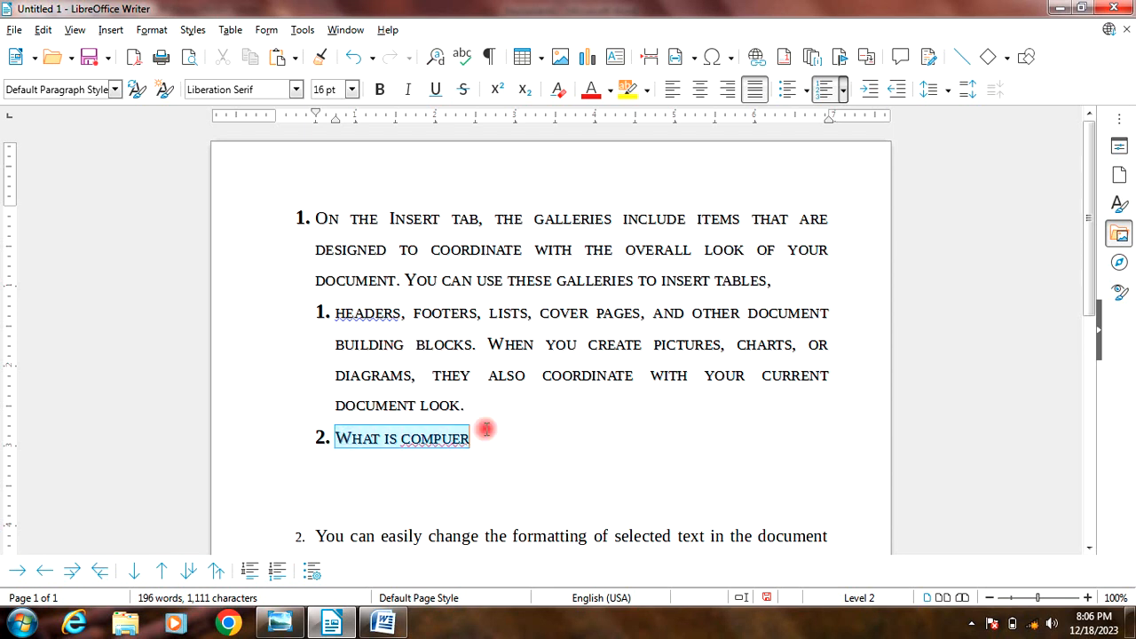
pyautogui.click(111, 31)
pyautogui.moveTo(151, 31)
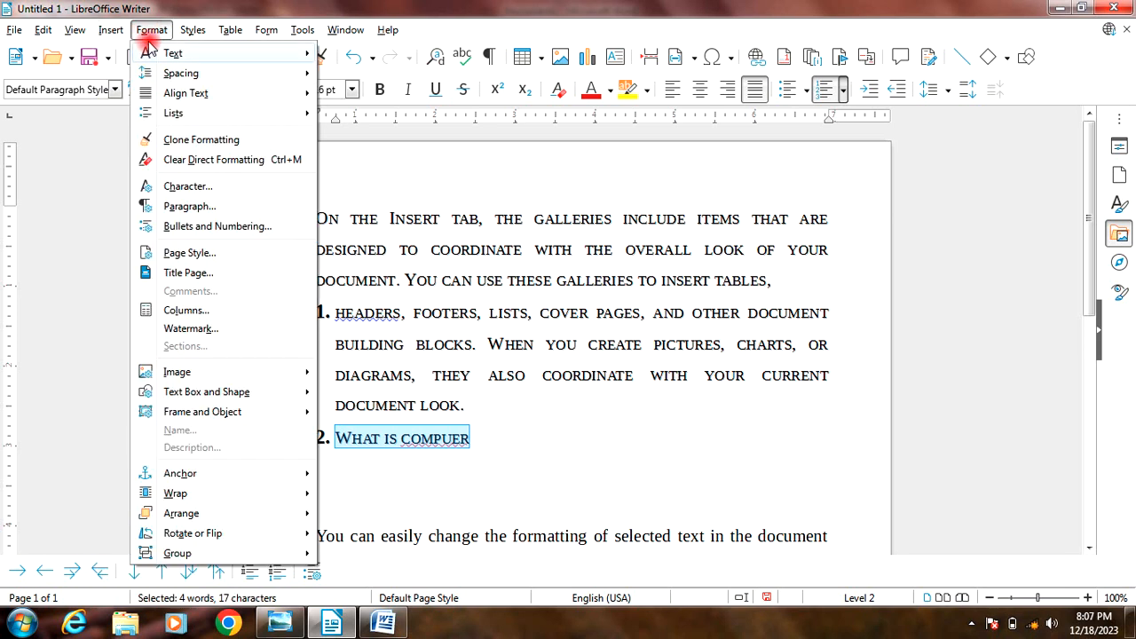
pyautogui.moveTo(171, 114)
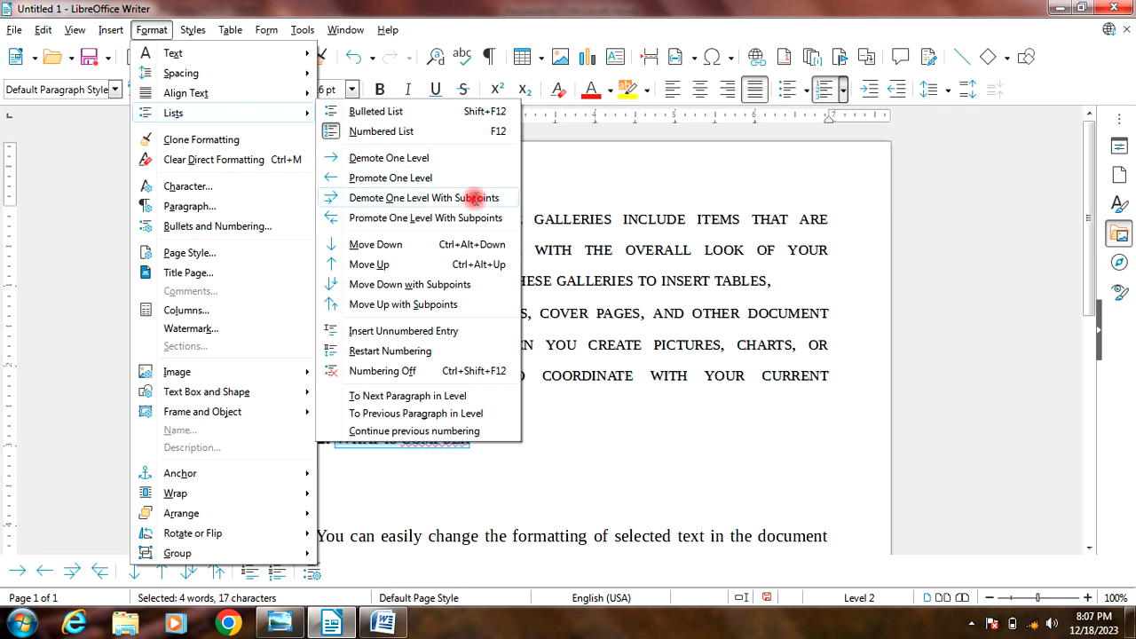
pyautogui.click(475, 197)
pyautogui.click(507, 447)
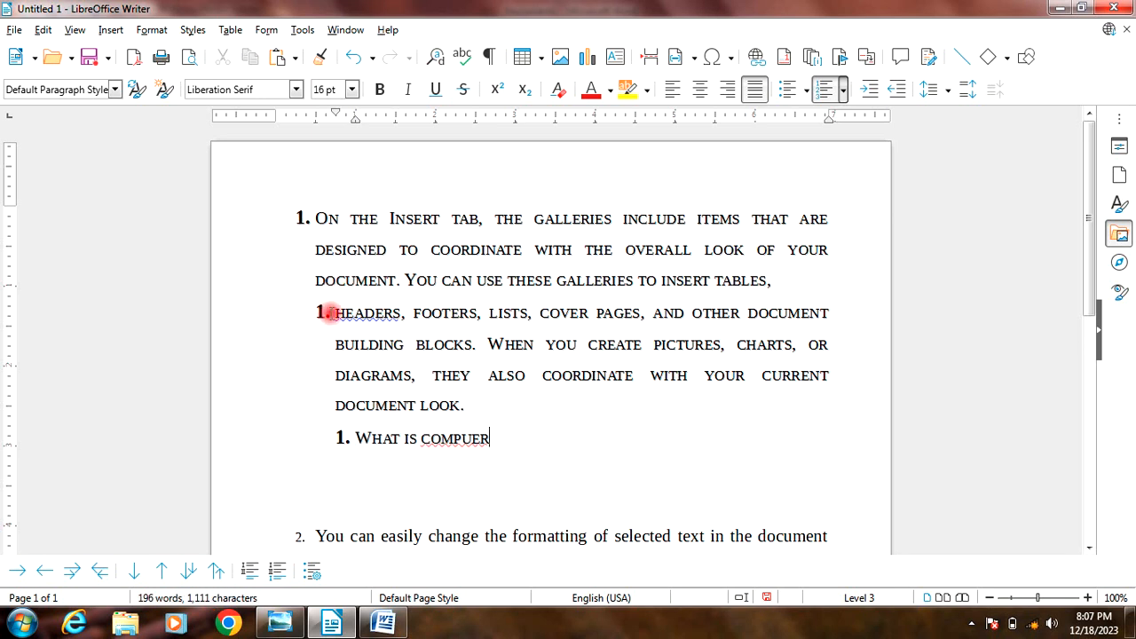
# Step: Add a list item "what is ram" below "What is compuer" and promote it one level with subpoints
pyautogui.press('Return')
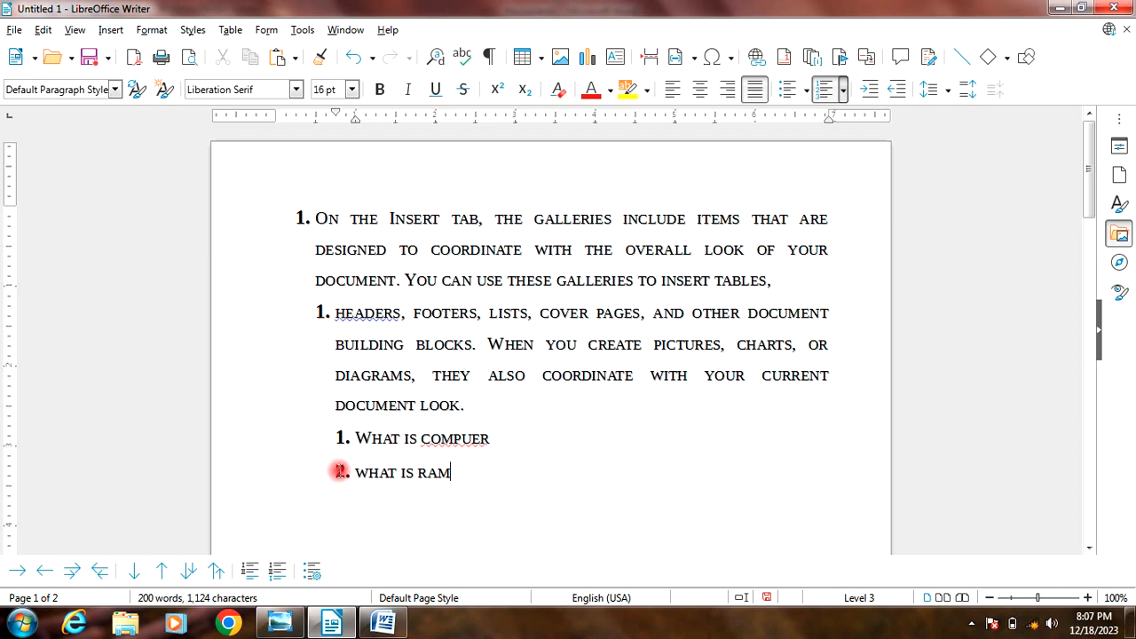
pyautogui.moveTo(456, 473); pyautogui.dragTo(354, 471)
pyautogui.click(152, 31)
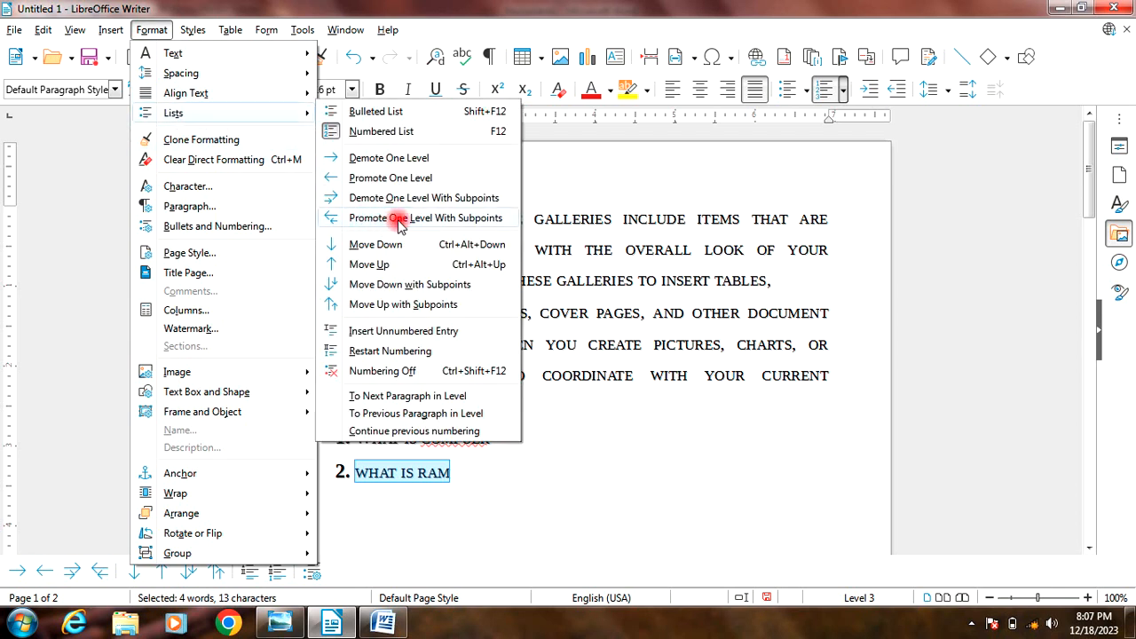
pyautogui.click(404, 222)
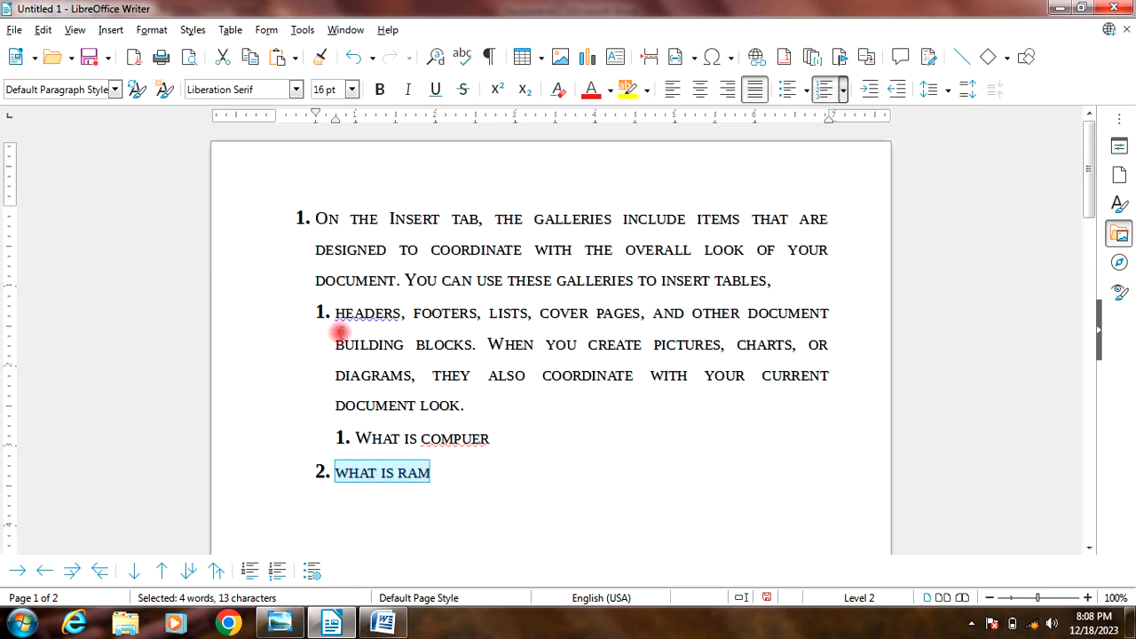
# Step: Promote the "what is ram" item one more level so it becomes a top-level list item
pyautogui.scroll(-3, 312, 497)
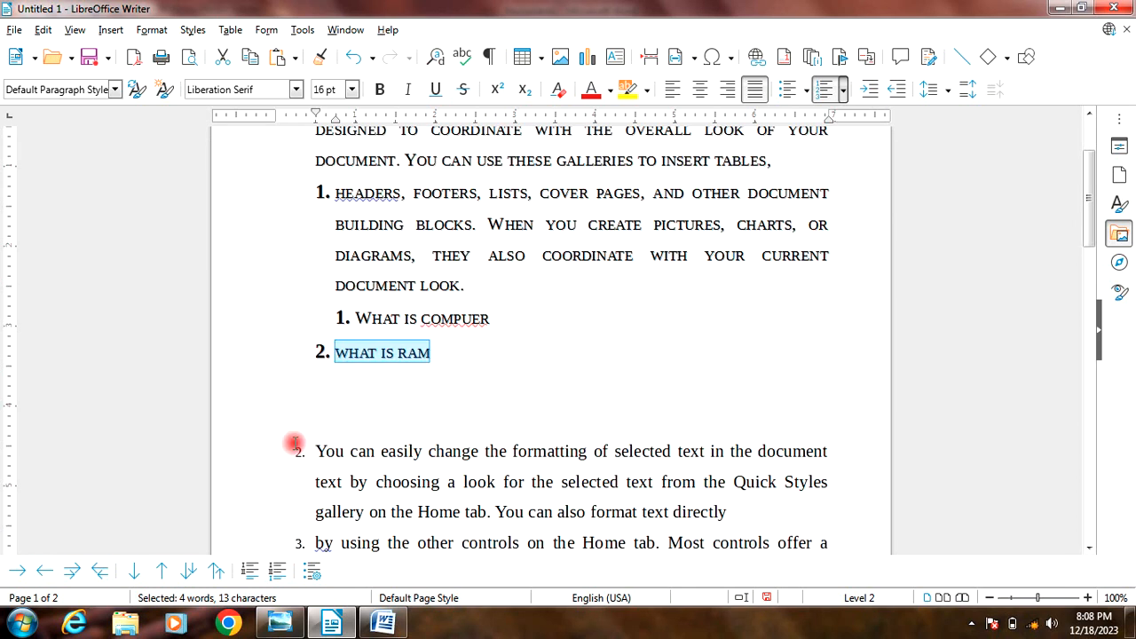
pyautogui.scroll(3, 294, 443)
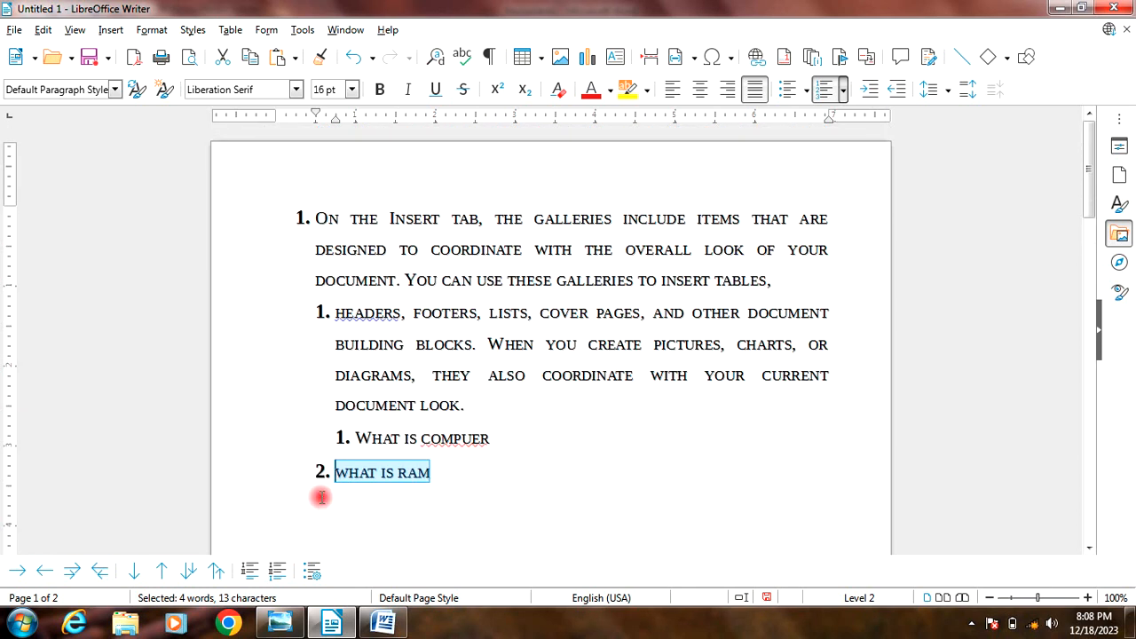
pyautogui.scroll(-3, 320, 501)
pyautogui.click(153, 30)
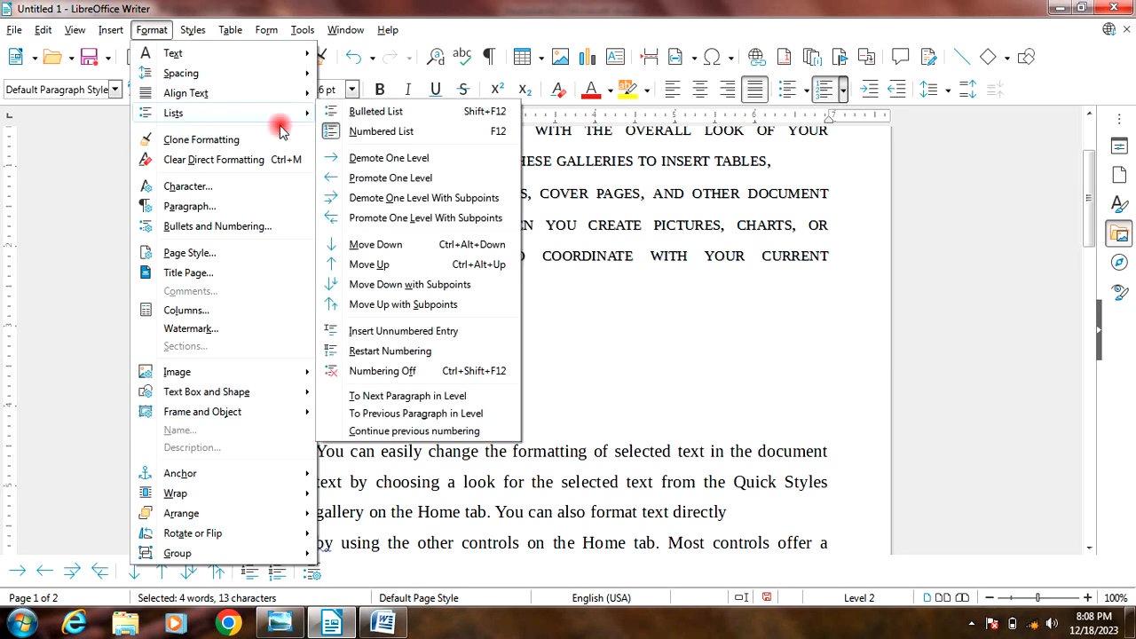
pyautogui.click(371, 177)
pyautogui.click(376, 405)
pyautogui.scroll(3, 285, 315)
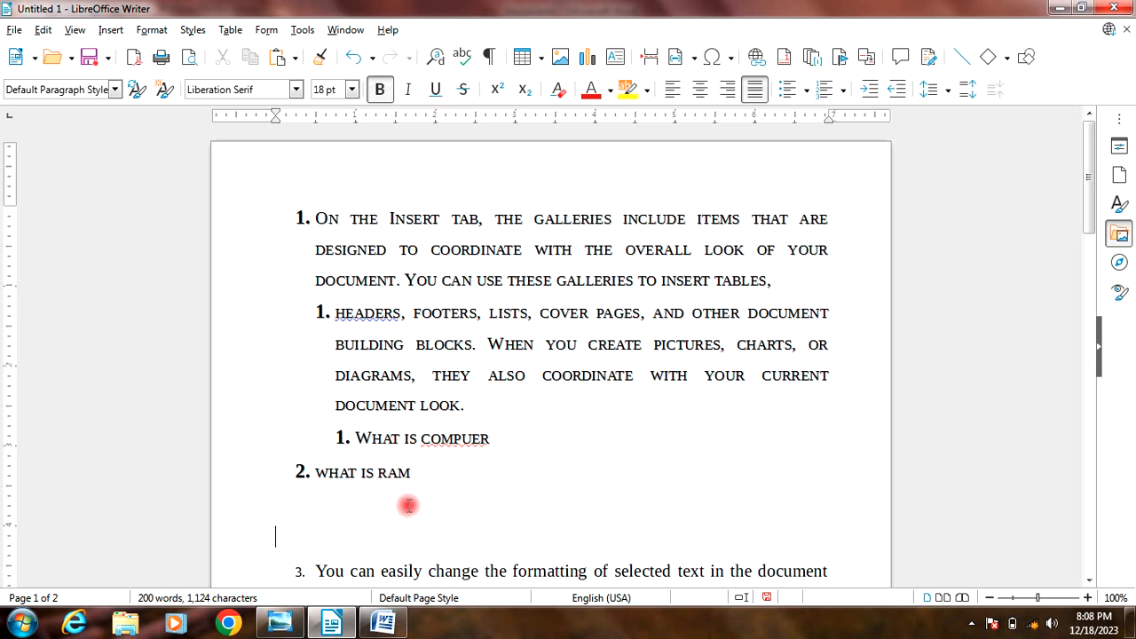
pyautogui.scroll(-3, 343, 500)
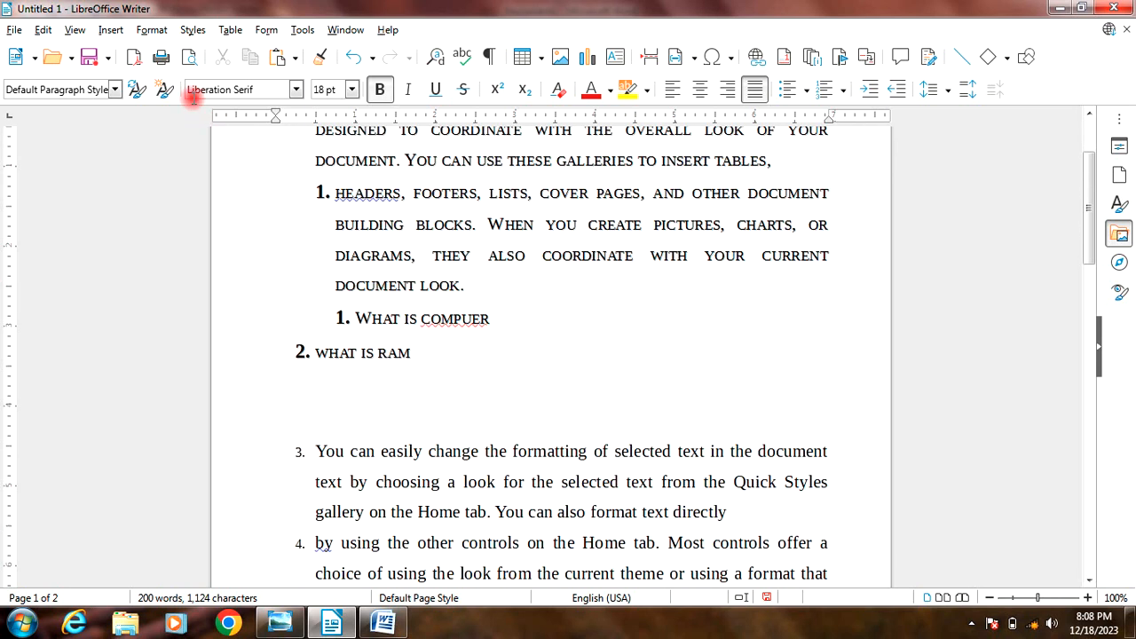
pyautogui.click(156, 31)
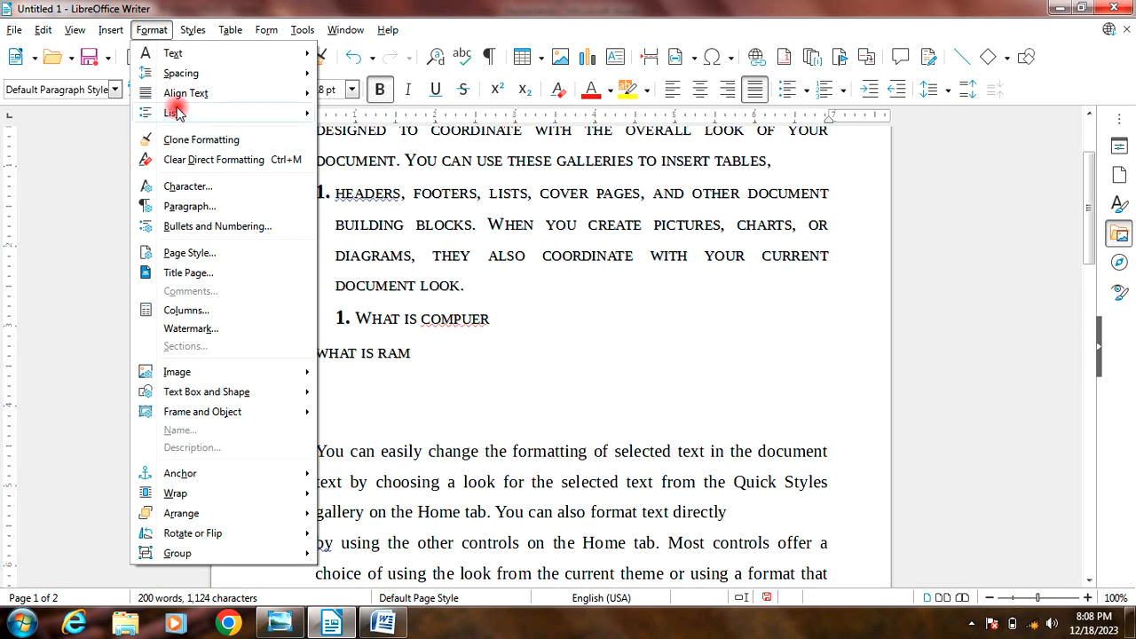
pyautogui.moveTo(176, 111)
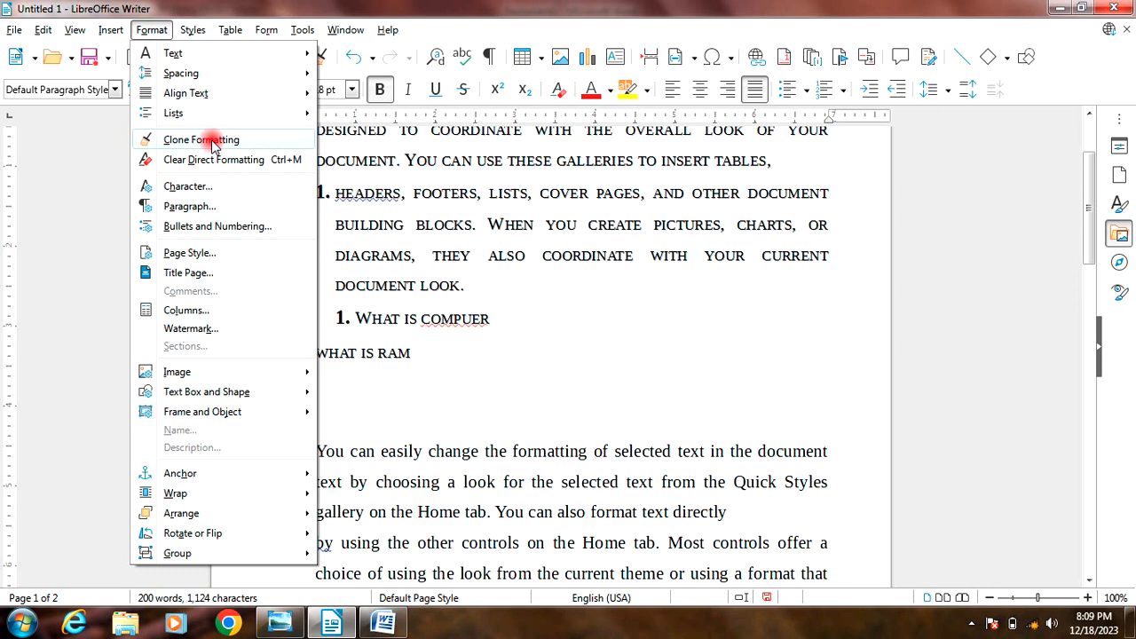
pyautogui.click(387, 353)
# Step: Format the third list item, starting with "You can easily change", as bold, italic, underlined and red text
pyautogui.scroll(-3, 451, 442)
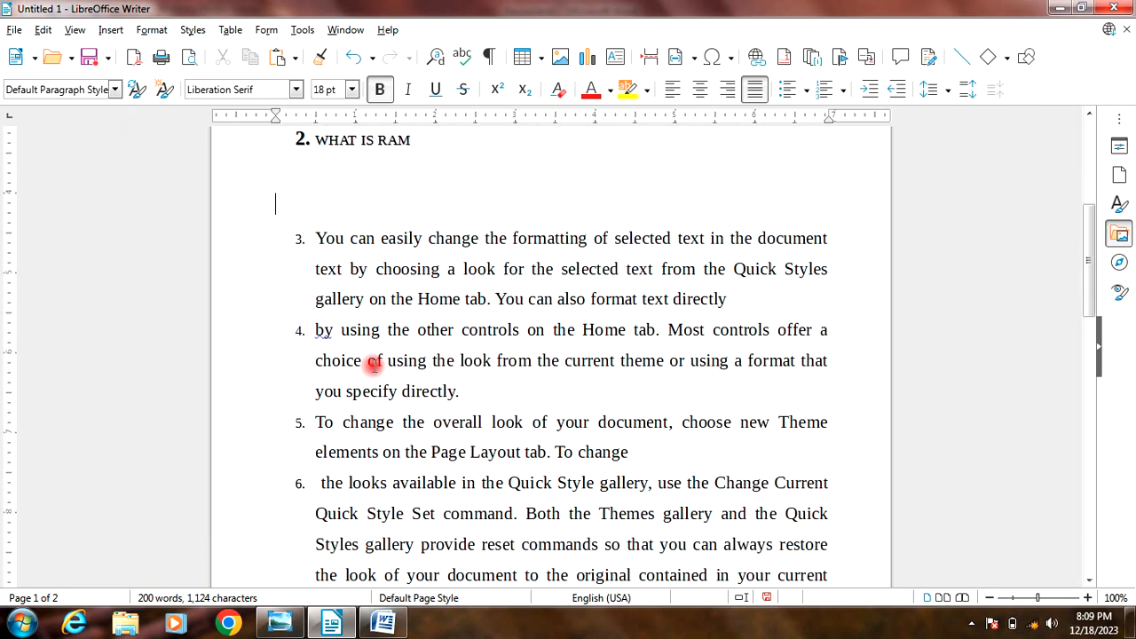
pyautogui.moveTo(315, 247); pyautogui.dragTo(776, 305)
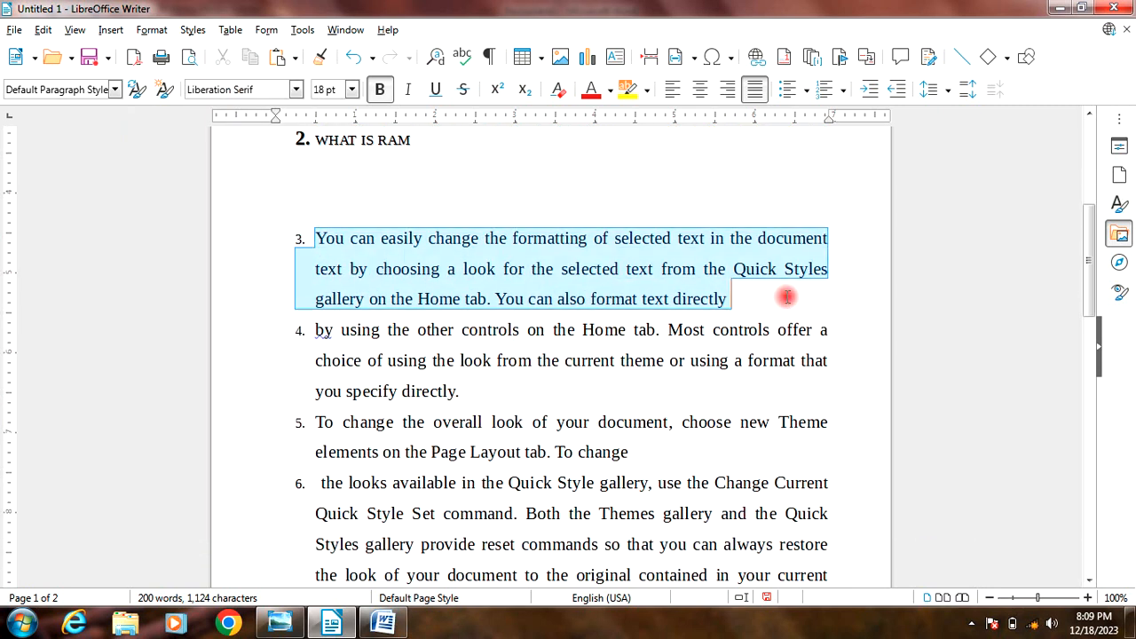
pyautogui.click(380, 91)
pyautogui.click(408, 91)
pyautogui.click(438, 92)
pyautogui.click(647, 94)
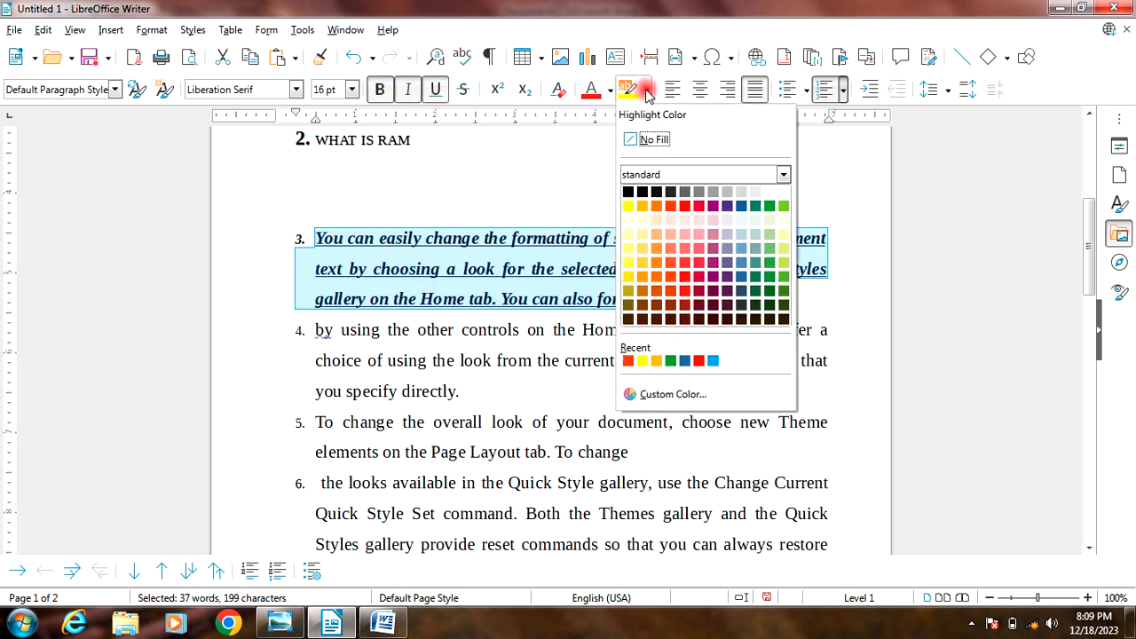
pyautogui.click(611, 94)
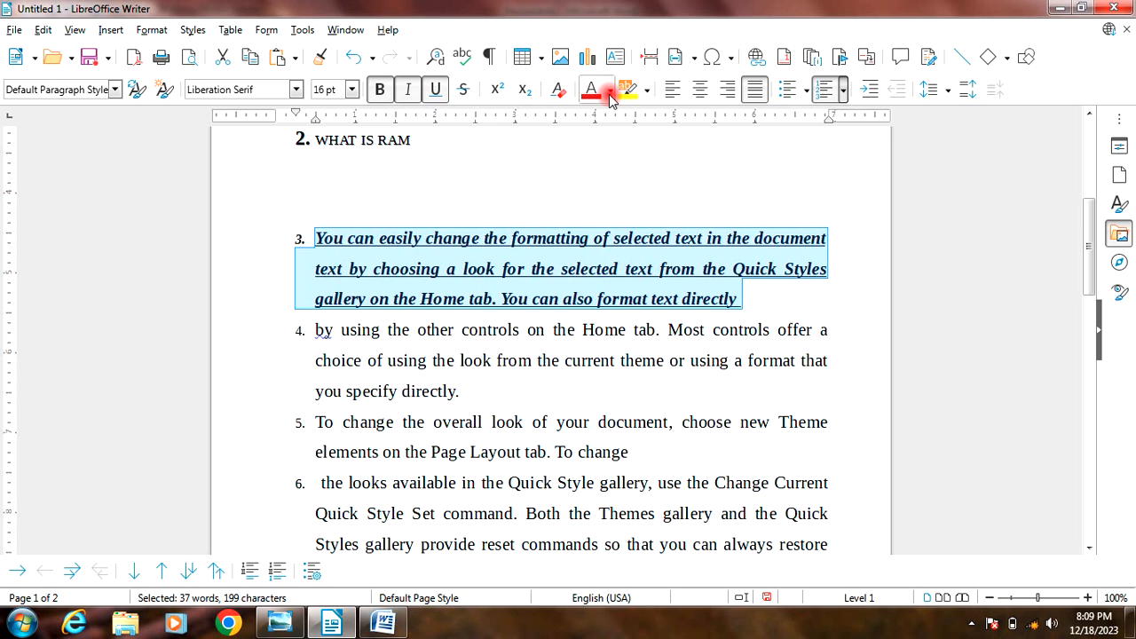
pyautogui.click(611, 94)
pyautogui.click(649, 209)
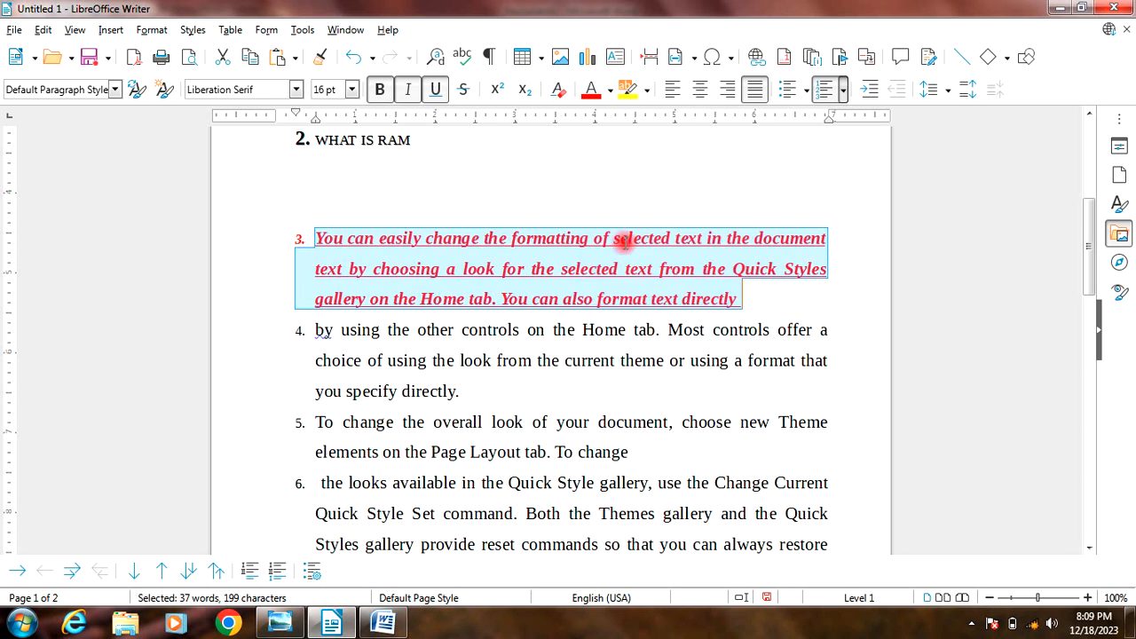
pyautogui.click(586, 271)
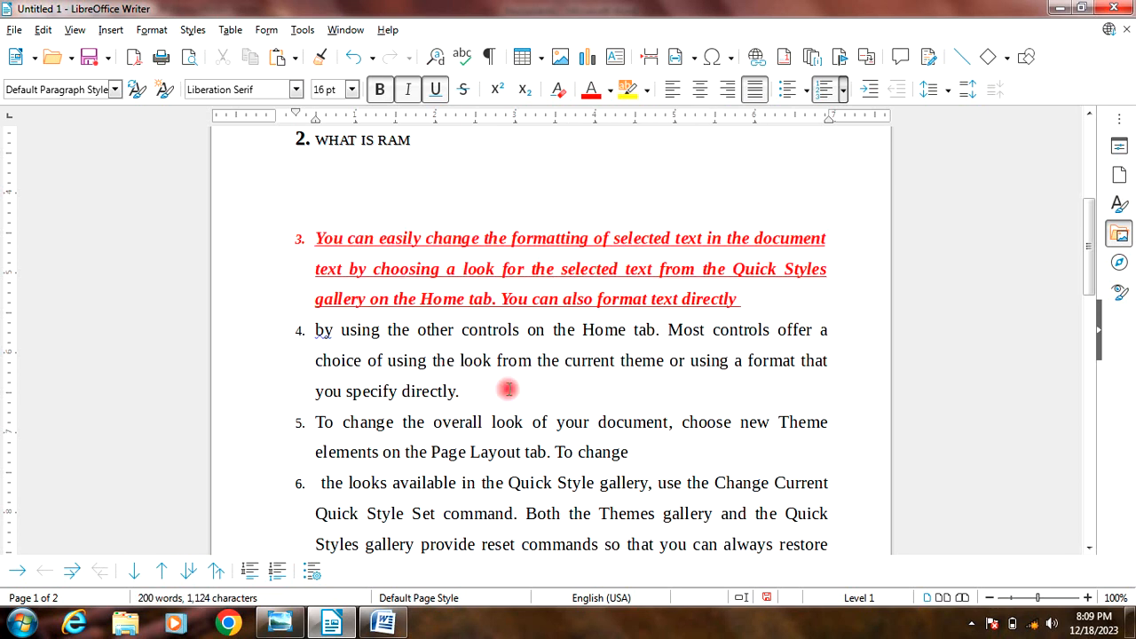
# Step: Clone the formatting of the red third list item onto the fourth item, starting with "by using the other controls"
pyautogui.moveTo(522, 269); pyautogui.dragTo(494, 271)
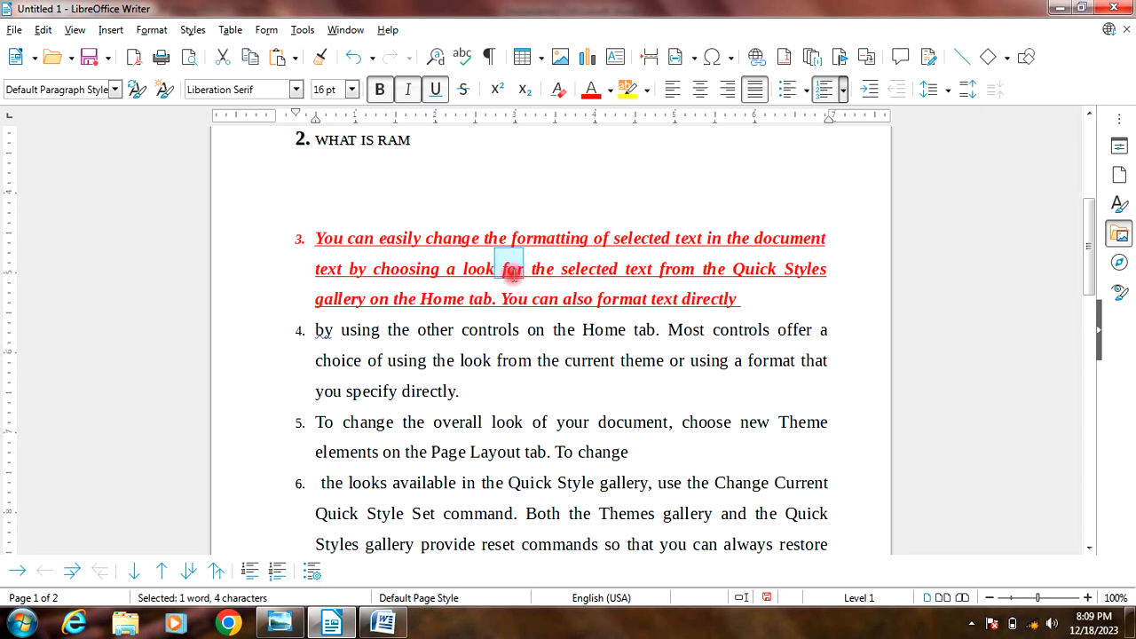
pyautogui.click(151, 30)
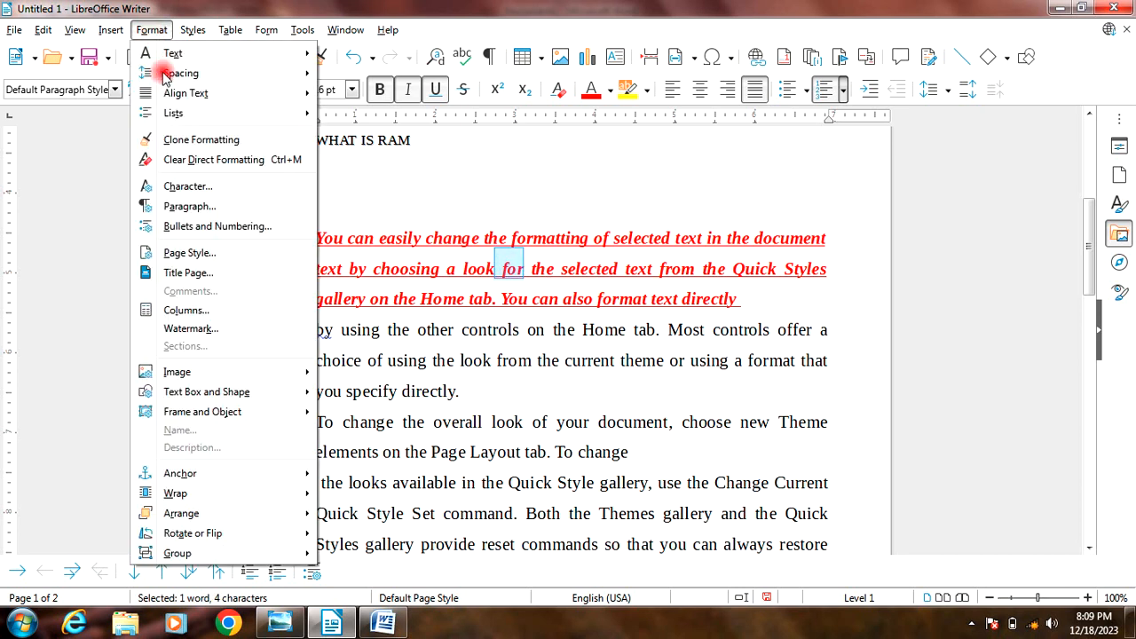
pyautogui.click(195, 139)
pyautogui.scroll(6, 325, 394)
pyautogui.scroll(-1, 325, 397)
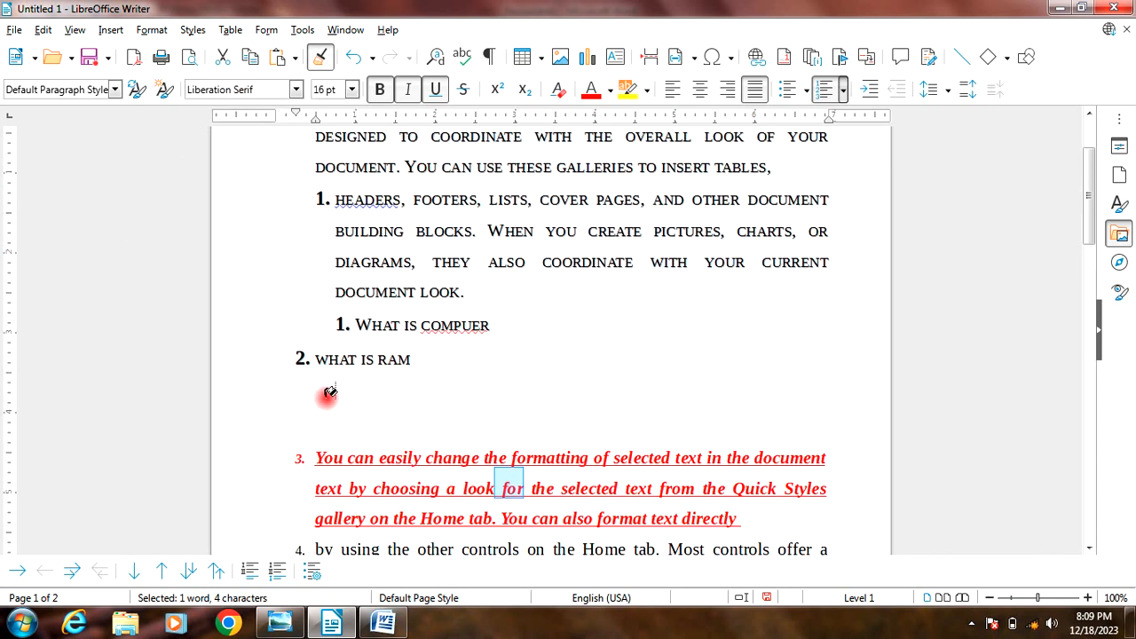
pyautogui.scroll(-3, 326, 391)
pyautogui.moveTo(316, 383); pyautogui.dragTo(524, 444)
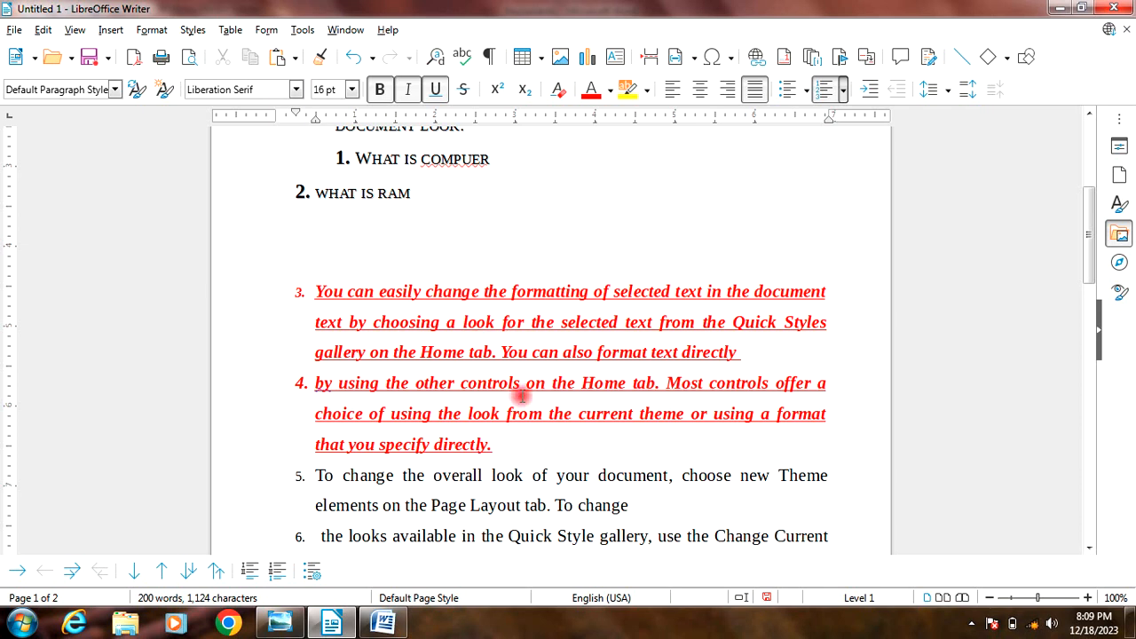
pyautogui.click(116, 31)
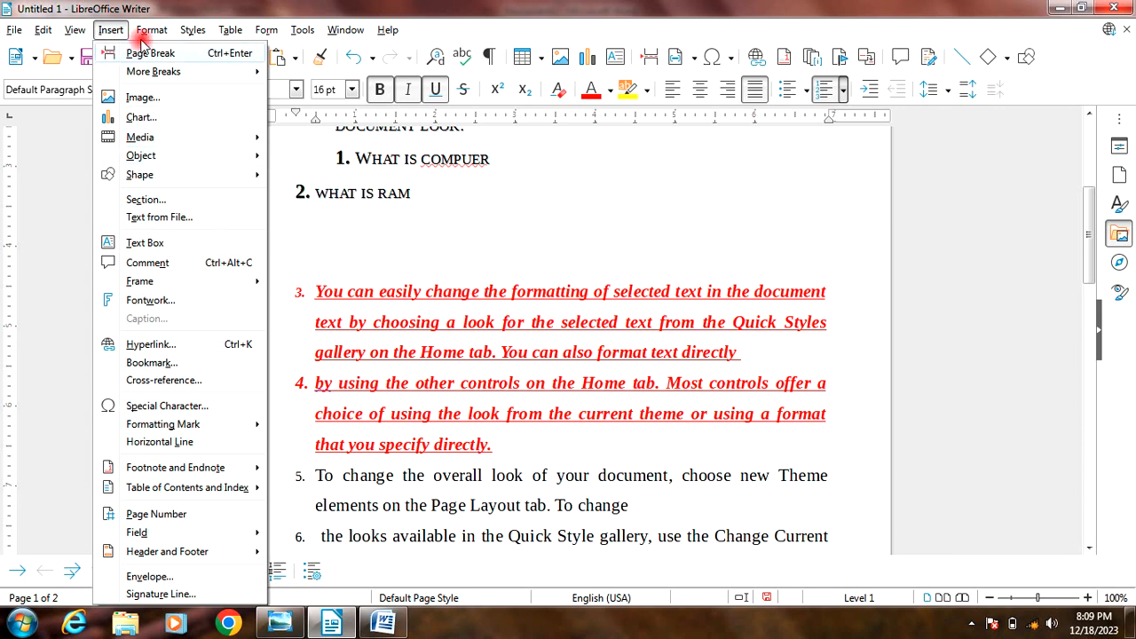
pyautogui.moveTo(144, 32)
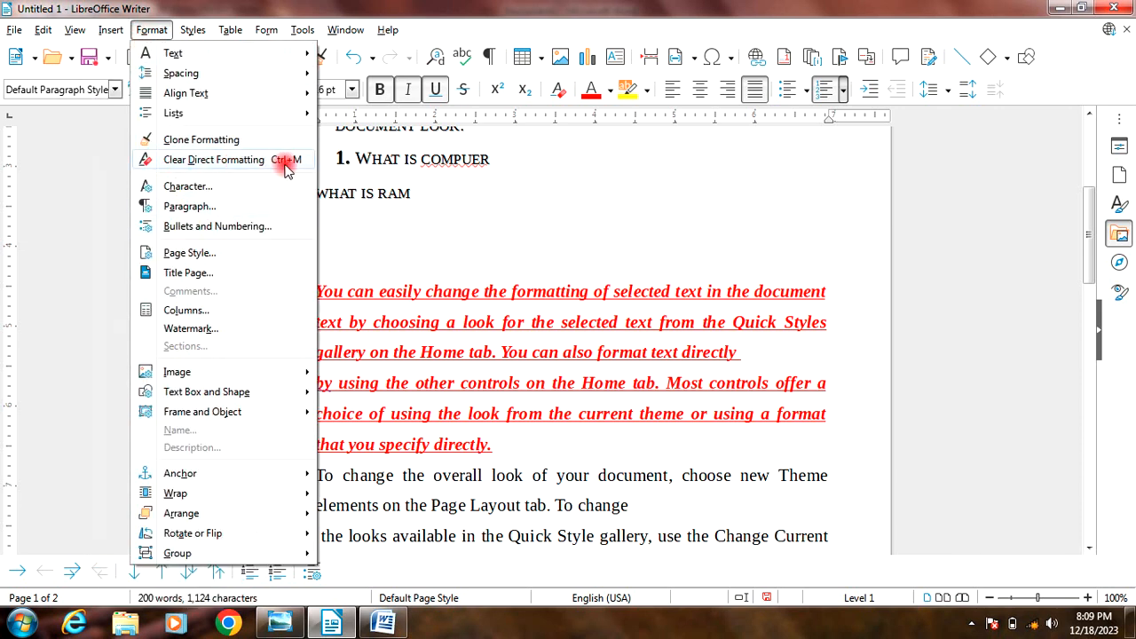
pyautogui.click(444, 328)
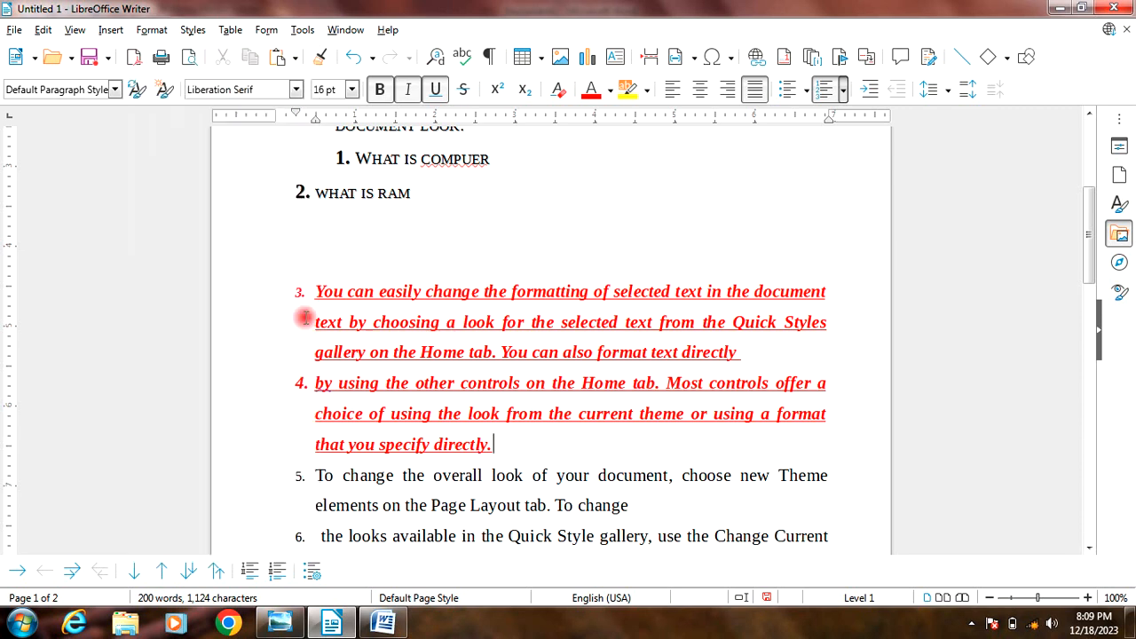
# Step: Clear the direct formatting from the third and fourth list items and deselect them
pyautogui.moveTo(308, 292); pyautogui.dragTo(520, 432)
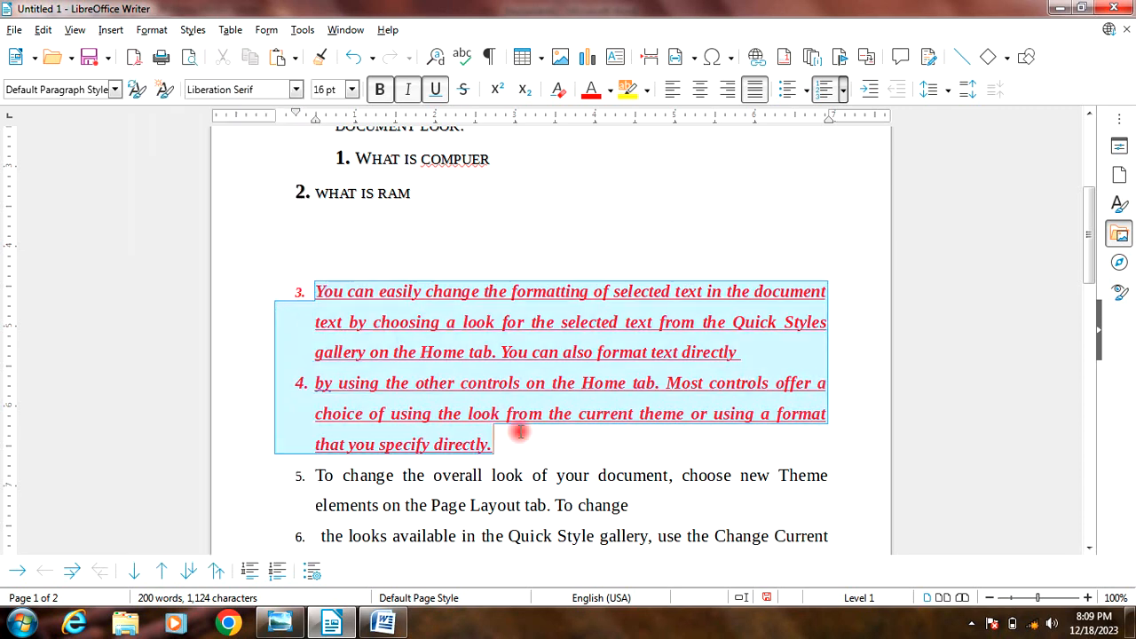
pyautogui.click(144, 32)
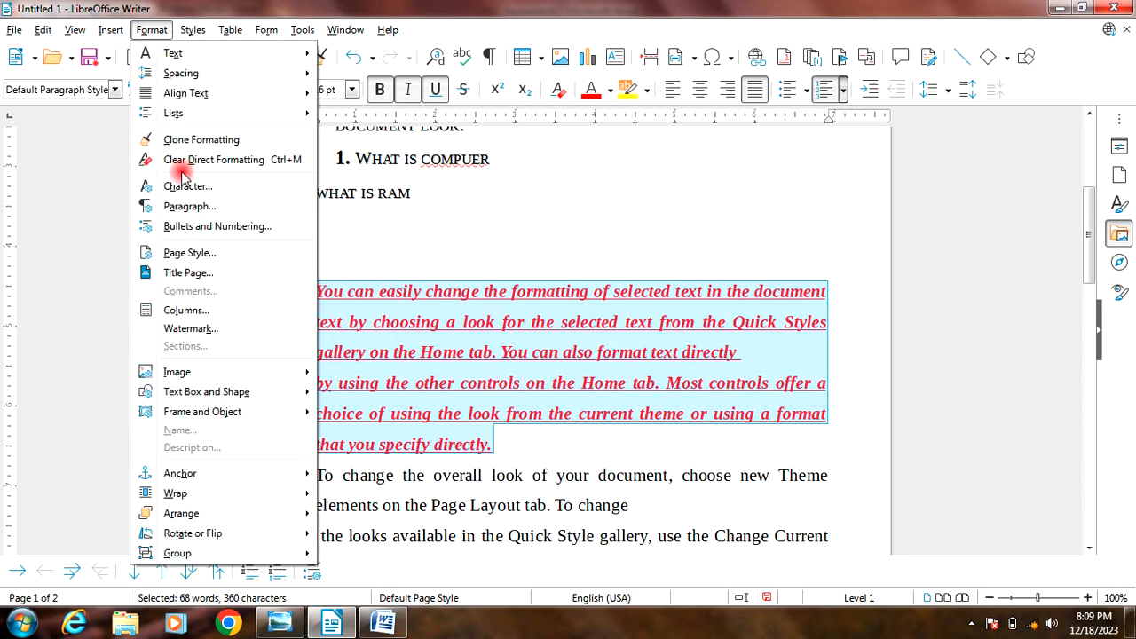
pyautogui.click(242, 160)
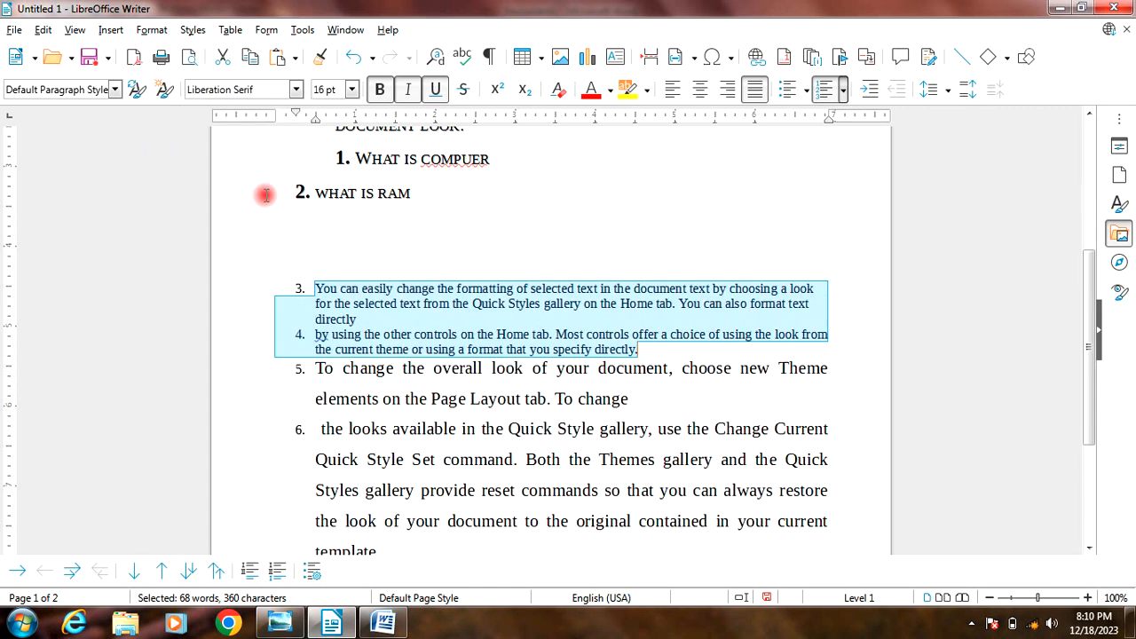
pyautogui.click(407, 312)
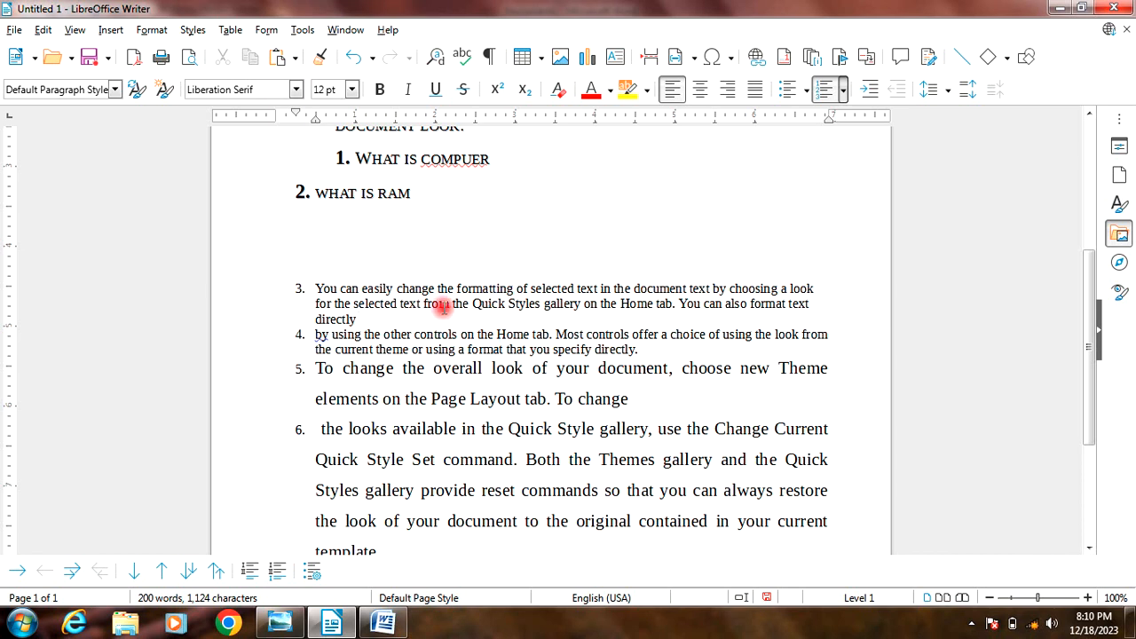
pyautogui.click(151, 31)
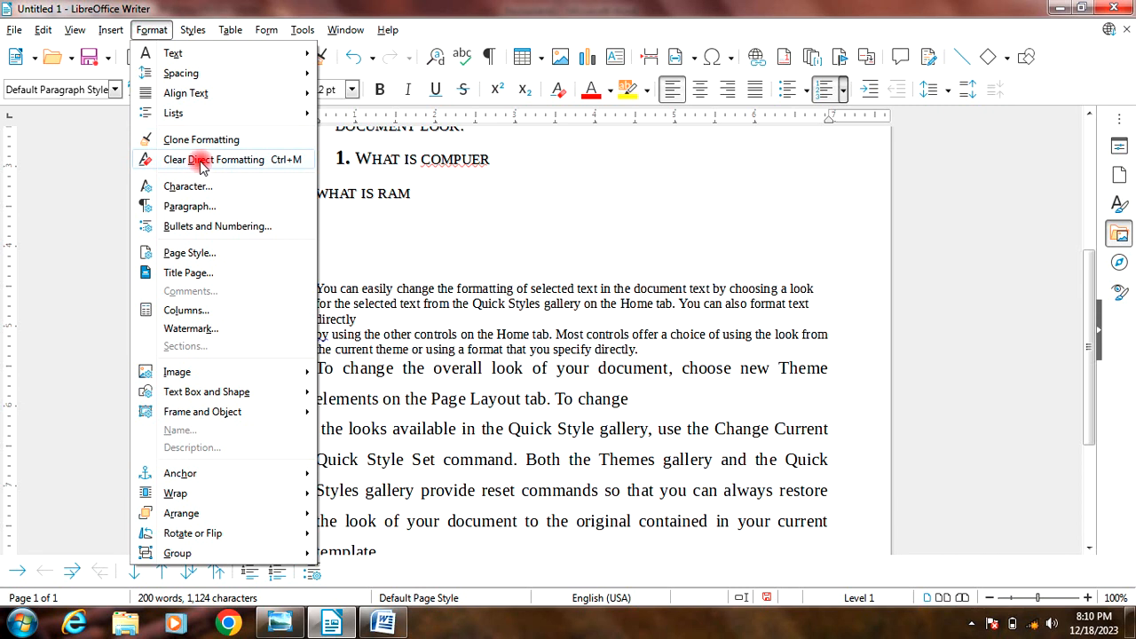
pyautogui.click(525, 349)
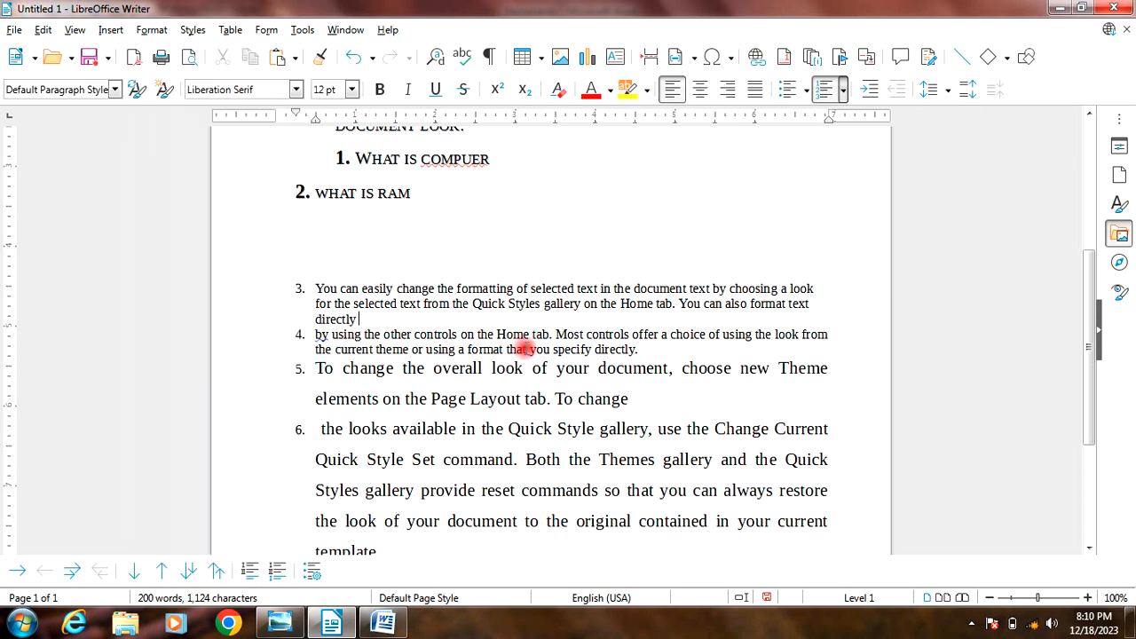